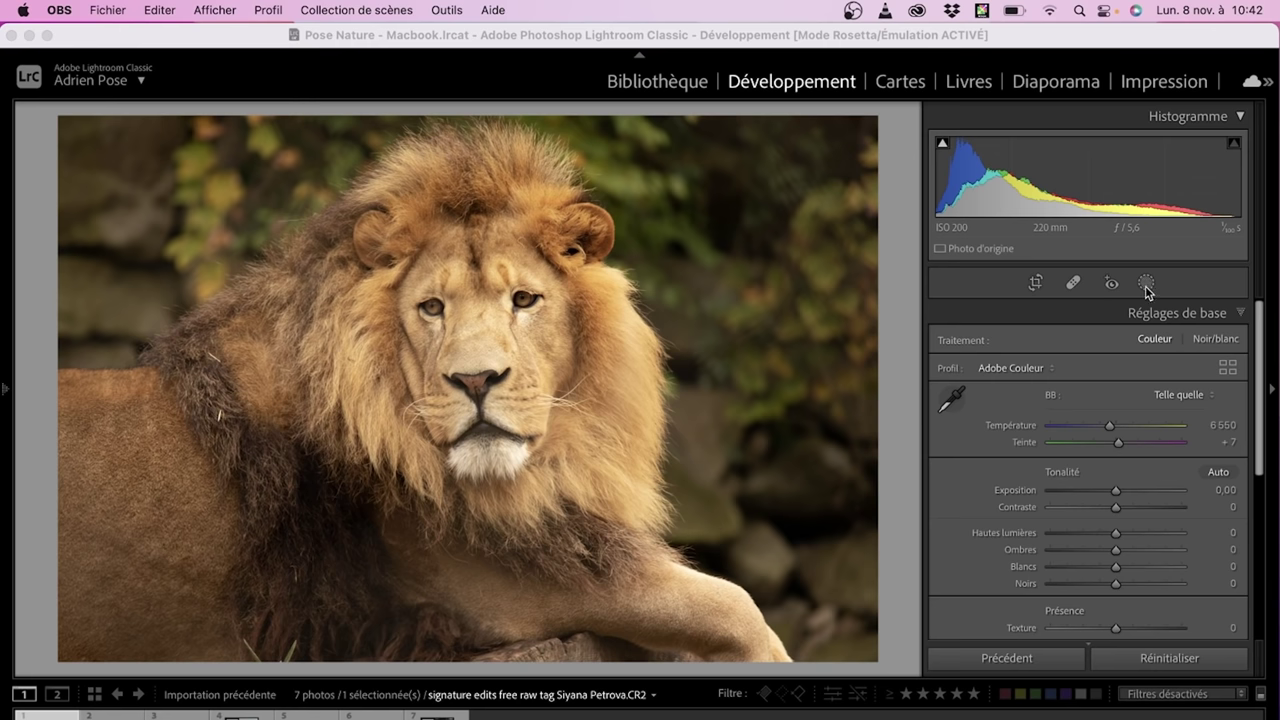
Create a subject mask (Masque 1) that automatically selects the lion
left_click(1146, 284)
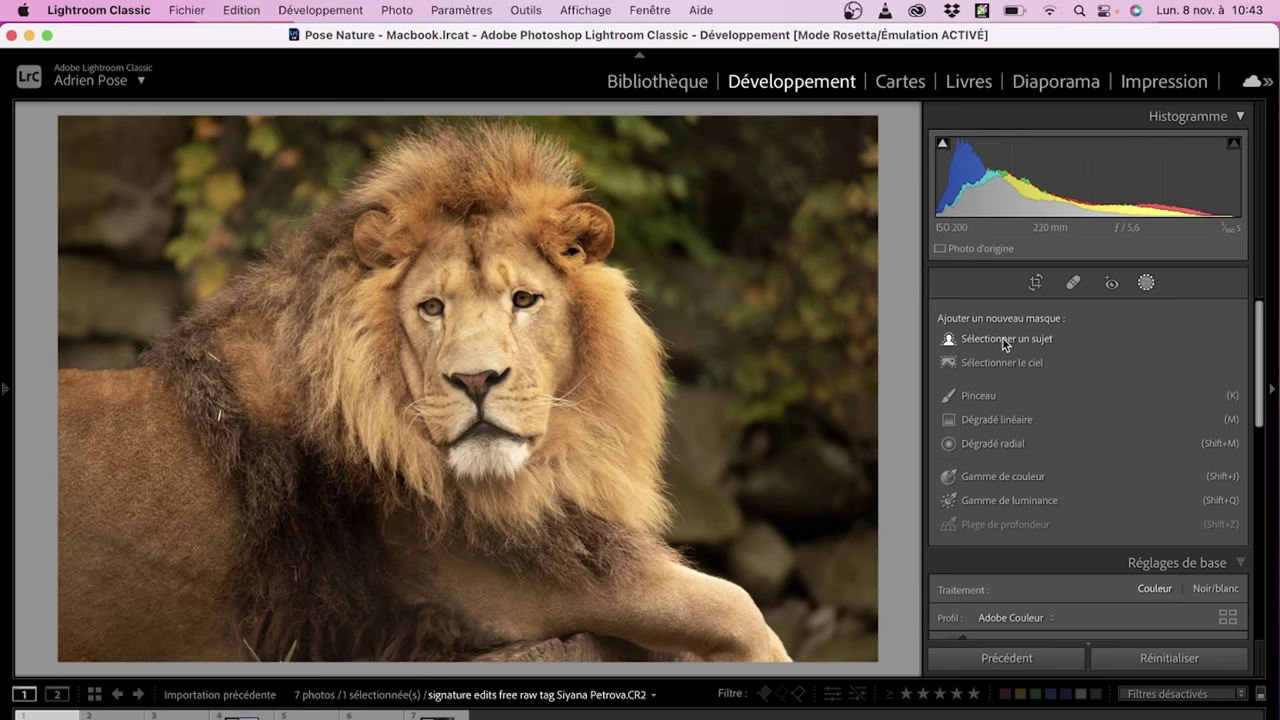
left_click(1002, 338)
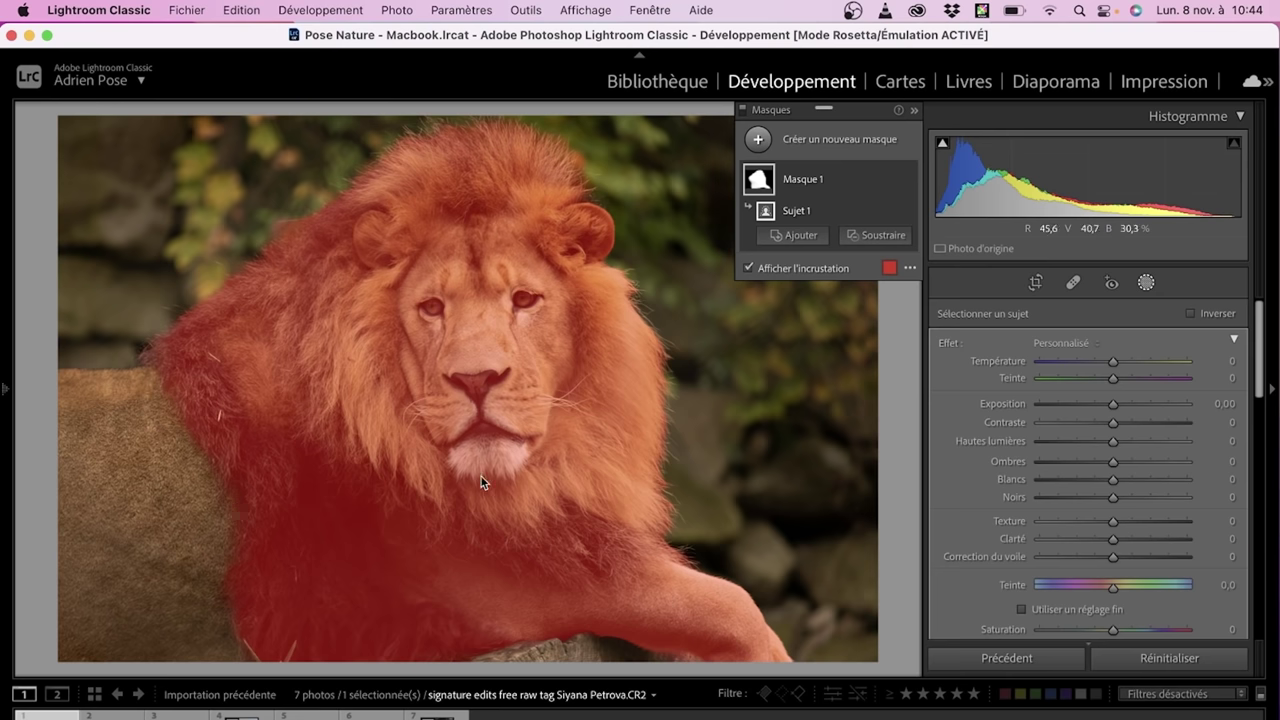
Zoom in close on the lion's face to inspect the subject mask
left_click(656, 398)
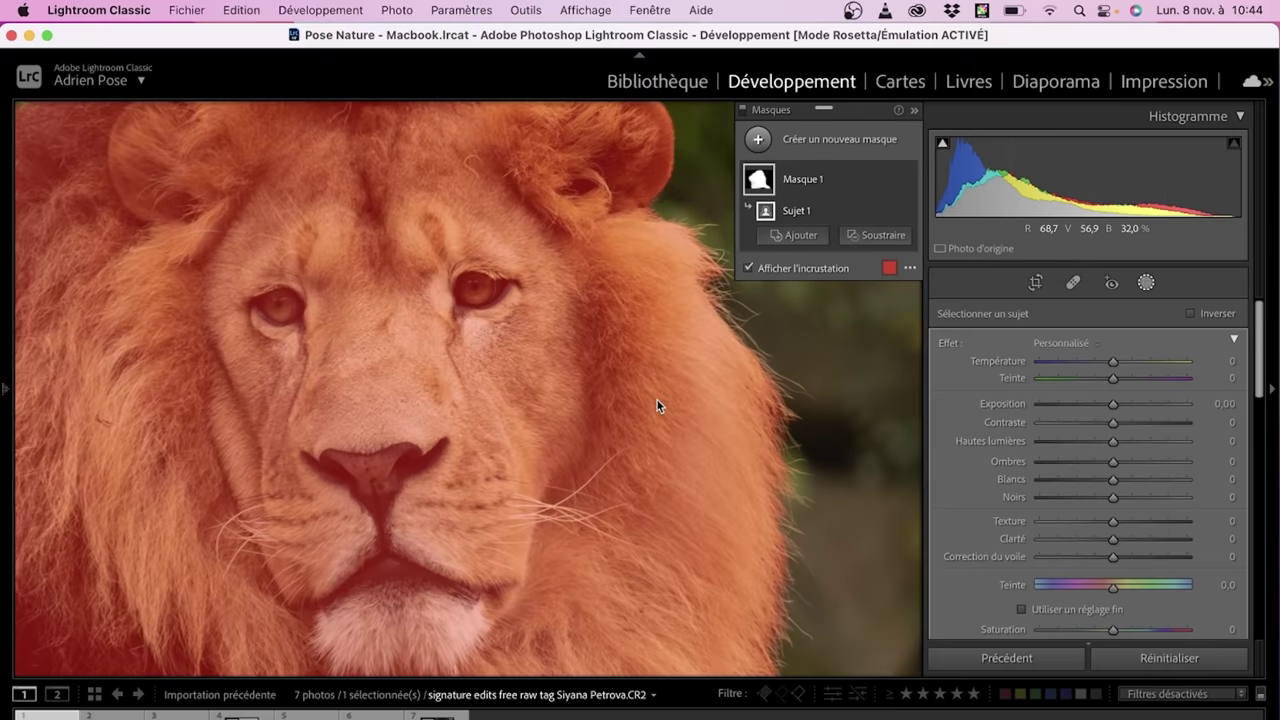
Zoom back out to the full lion photo and begin renaming Masque 1
left_click(765, 492)
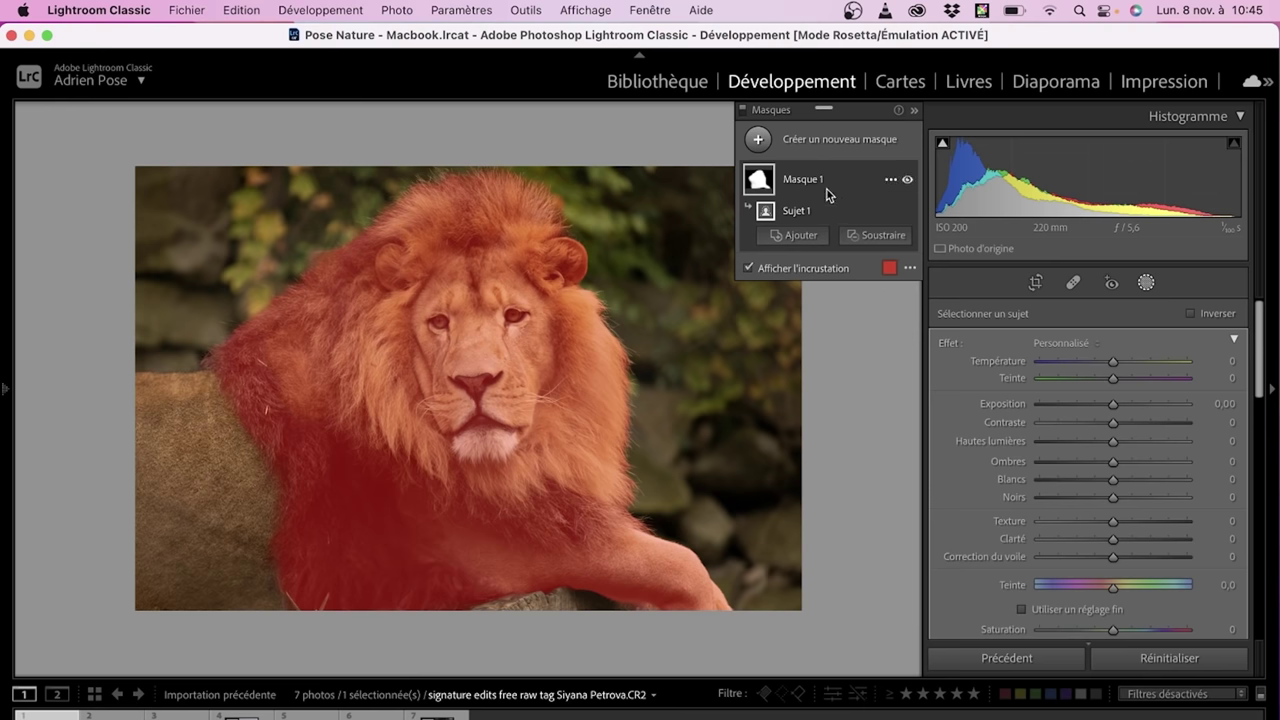
mouse_move(820, 179)
double_click(805, 187)
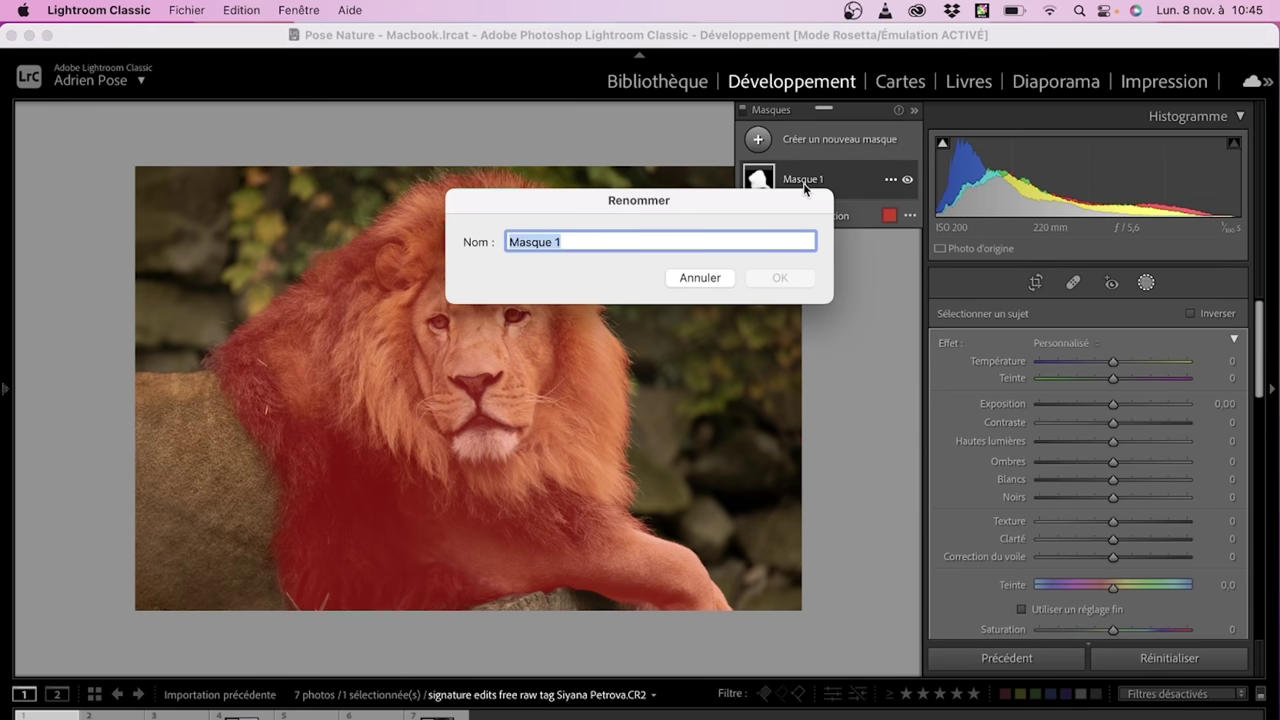
Name the subject mask 'Lion' and expand it to show its parts
type("Lion")
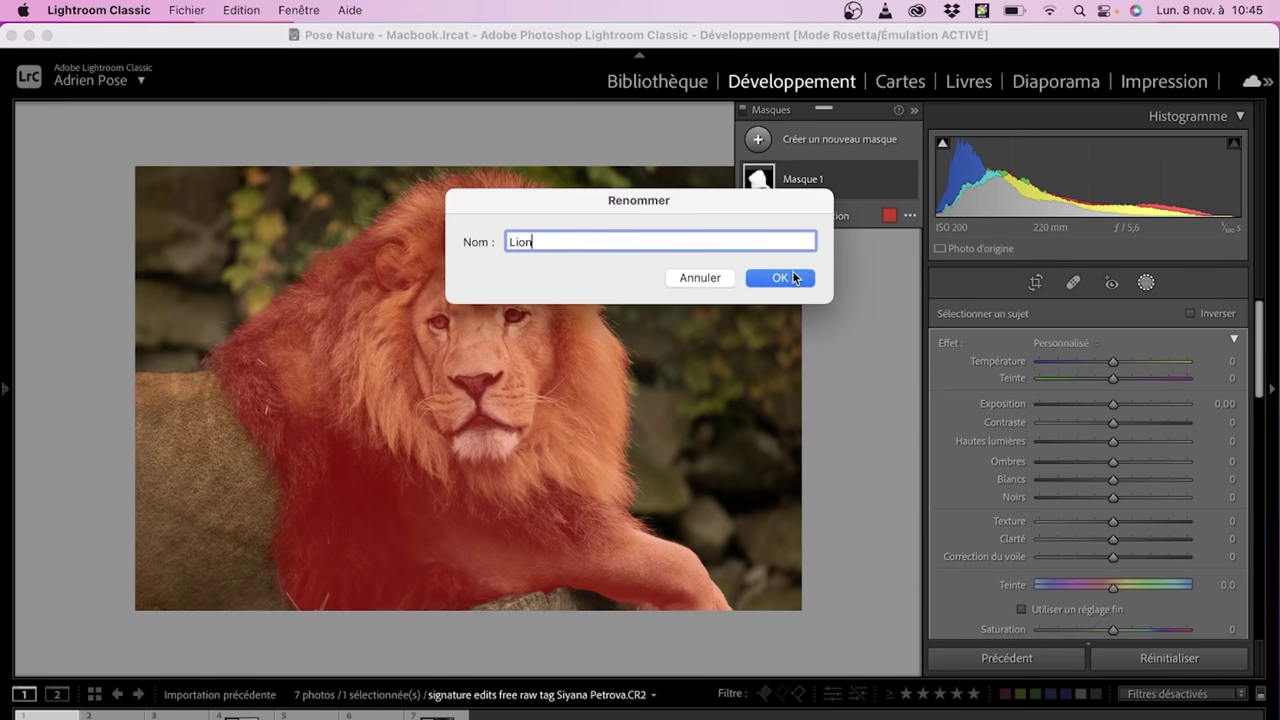
left_click(792, 272)
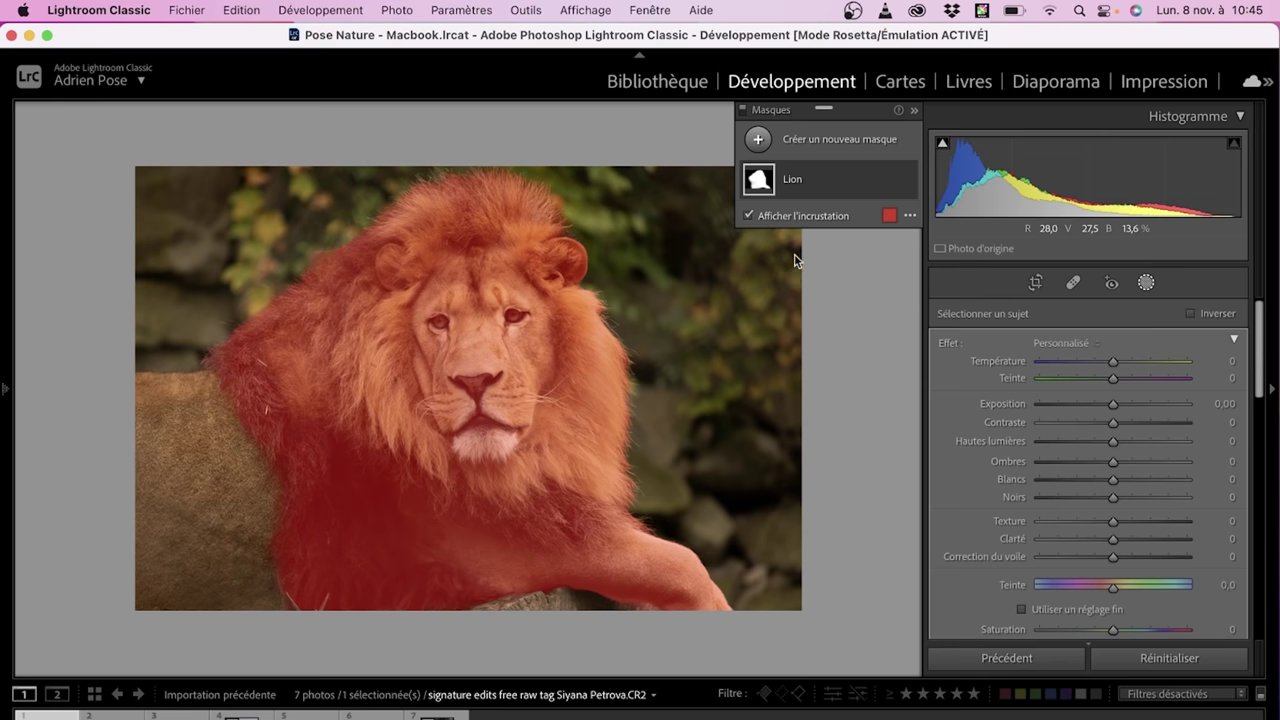
left_click(843, 178)
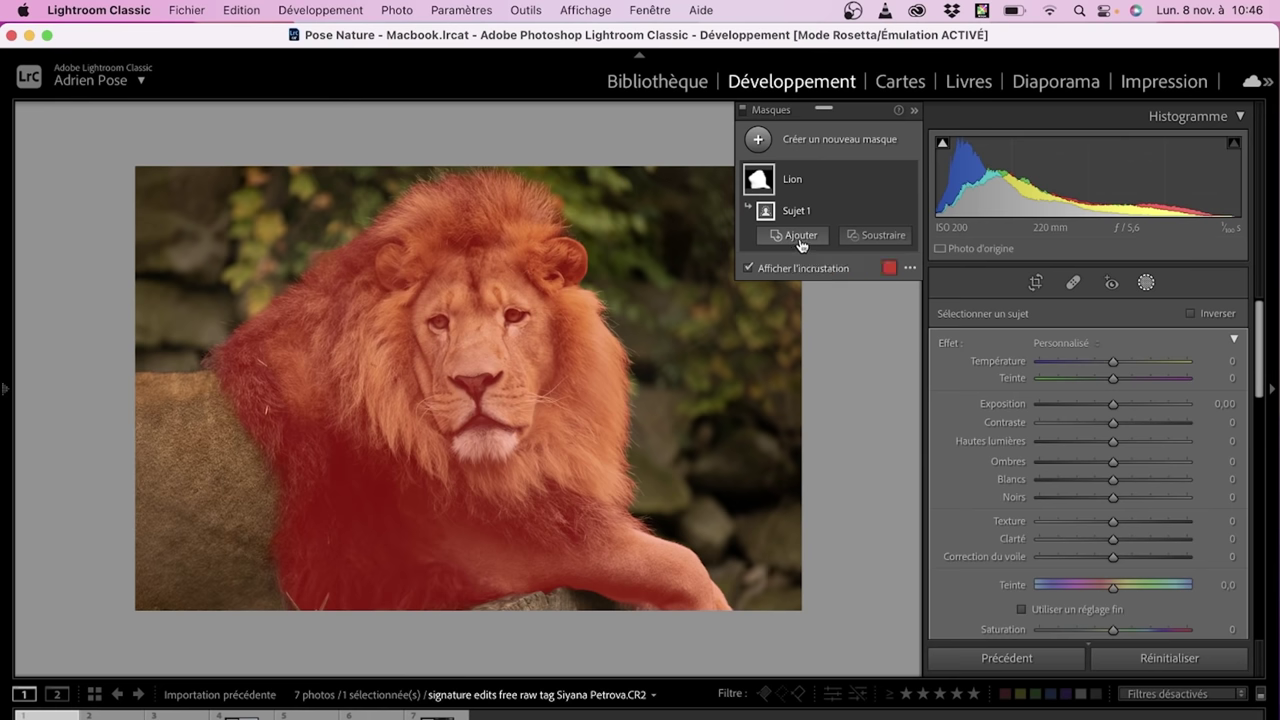
Add a brush part to the Lion mask covering the lion's missed lower-left body
left_click(800, 237)
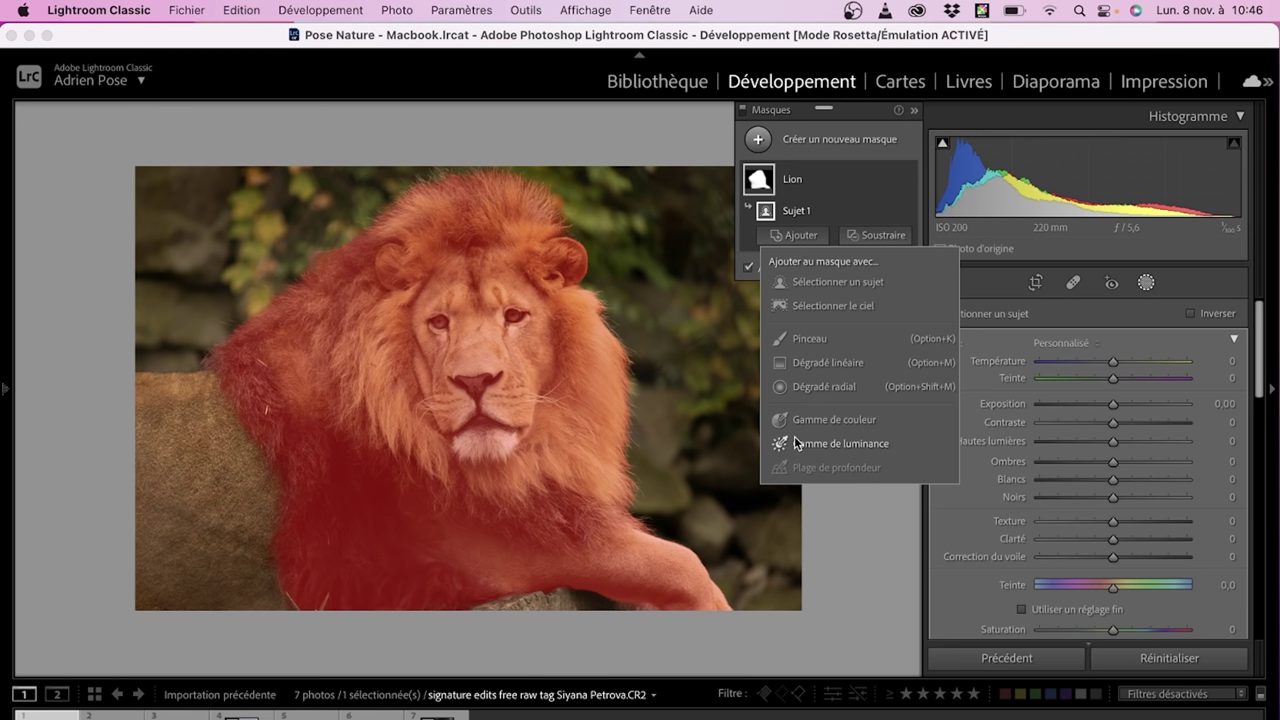
left_click(866, 342)
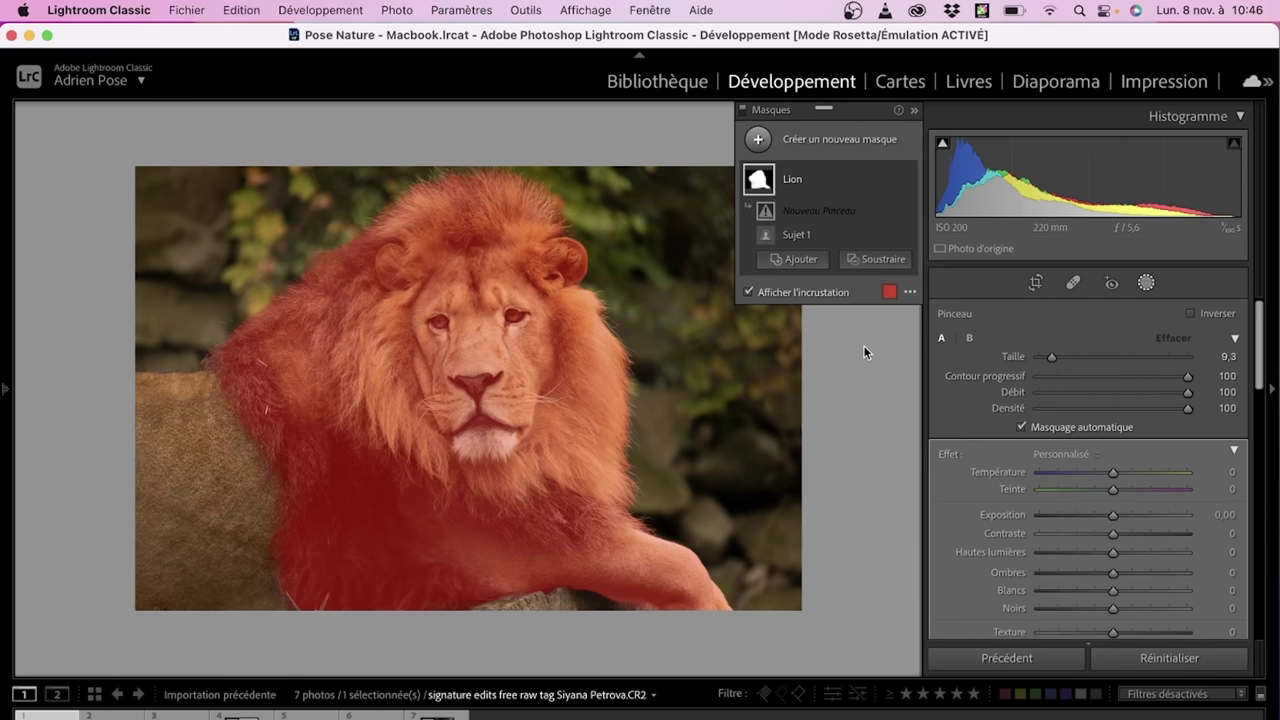
mouse_move(155, 520)
left_mouse_down()
mouse_move(258, 561)
mouse_move(228, 428)
mouse_move(250, 420)
left_mouse_up()
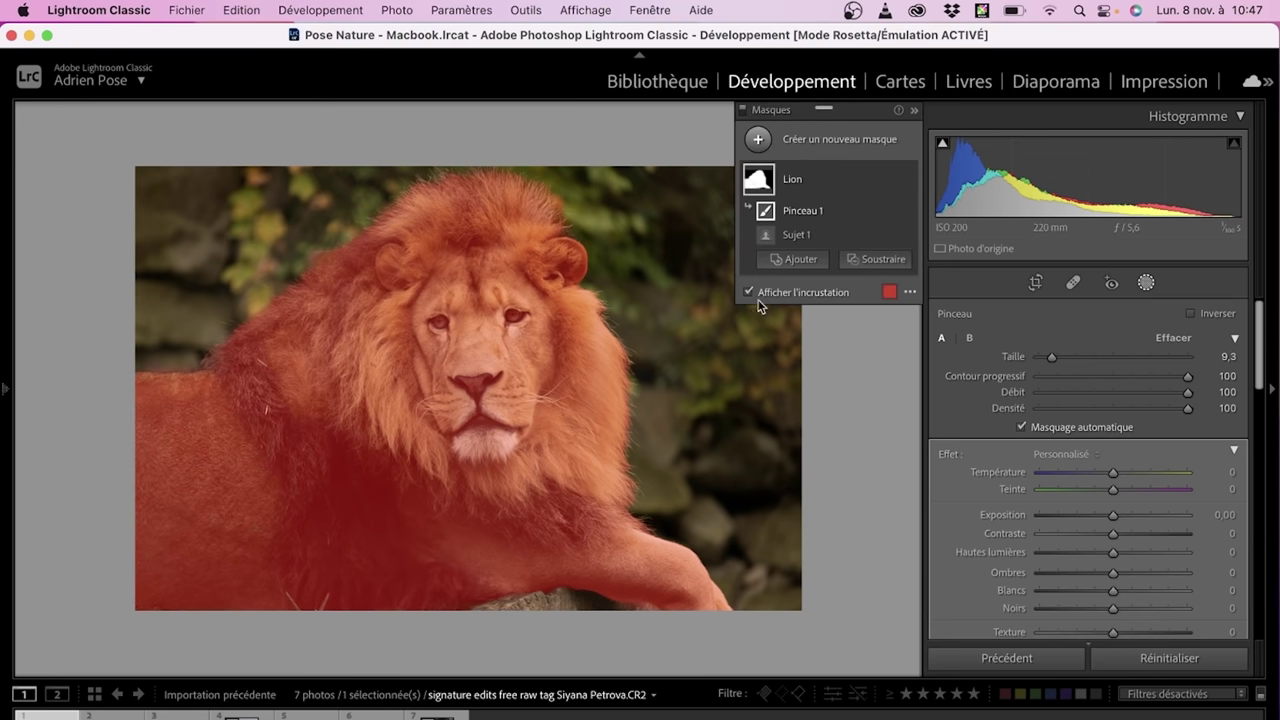
Hide and reshow the subject part to check the brushed area, then reselect the brush part
mouse_move(818, 210)
left_click(824, 235)
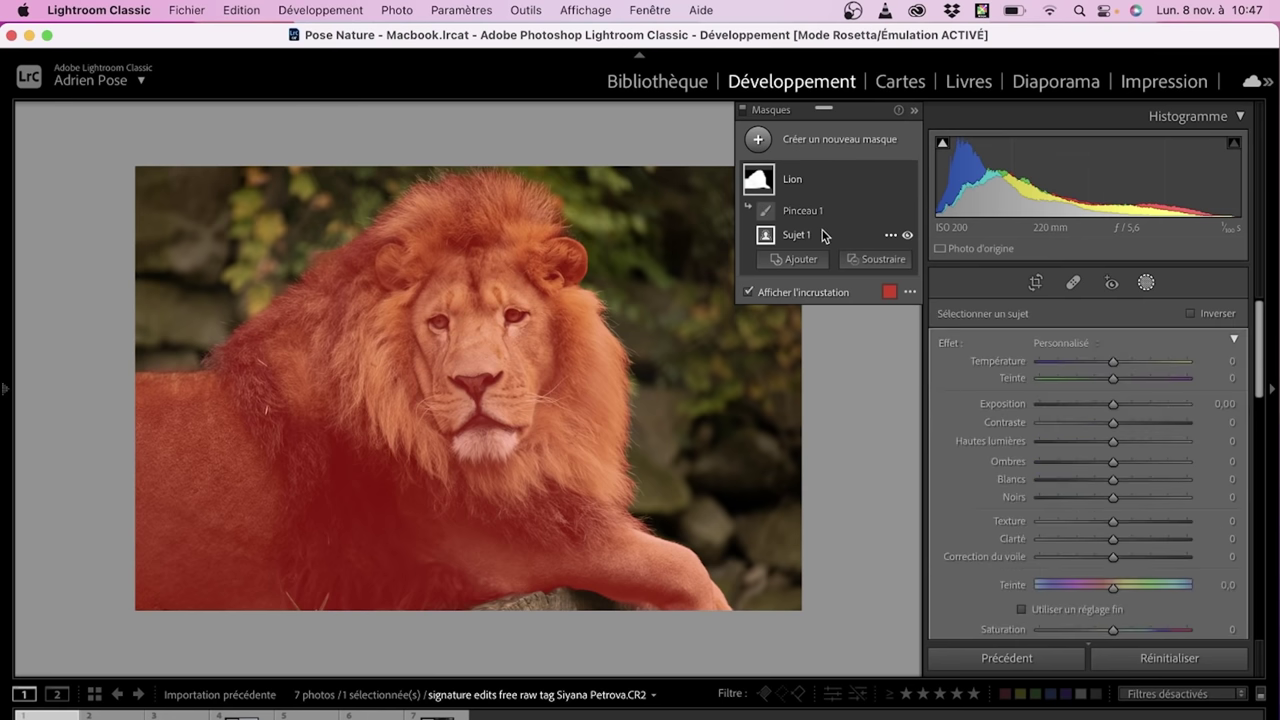
left_click(907, 236)
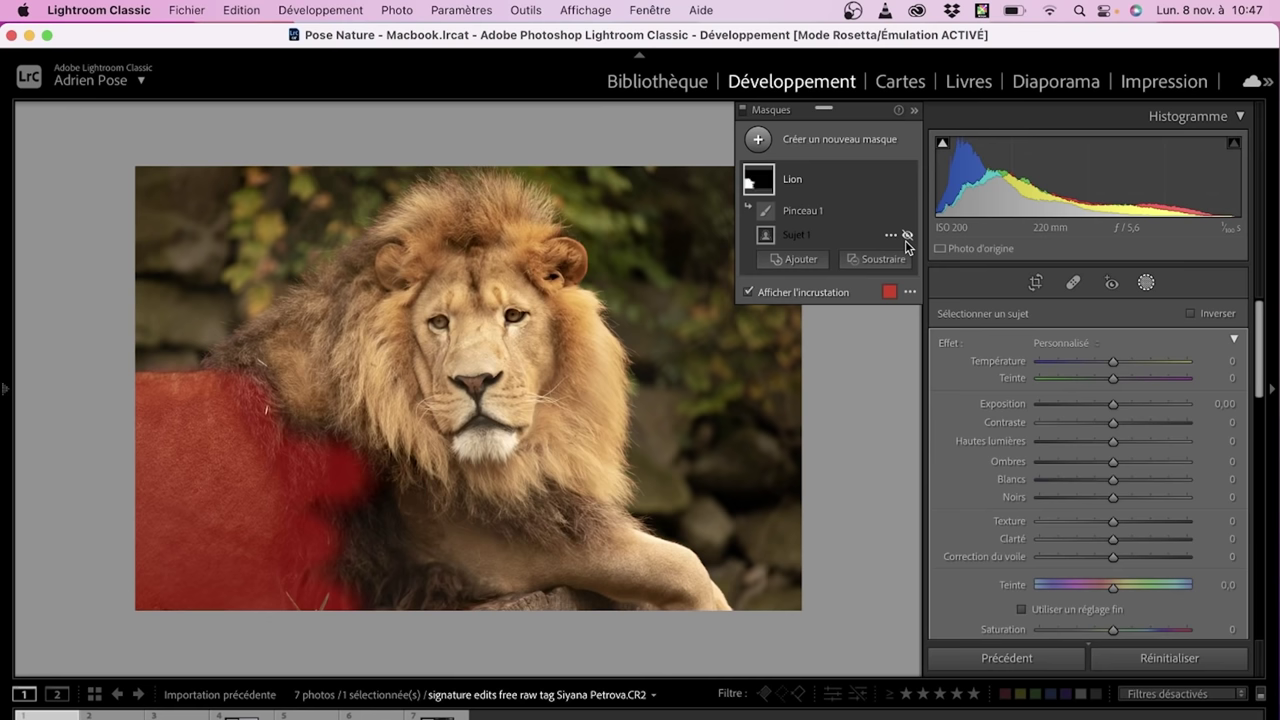
left_click(906, 237)
left_click(906, 237)
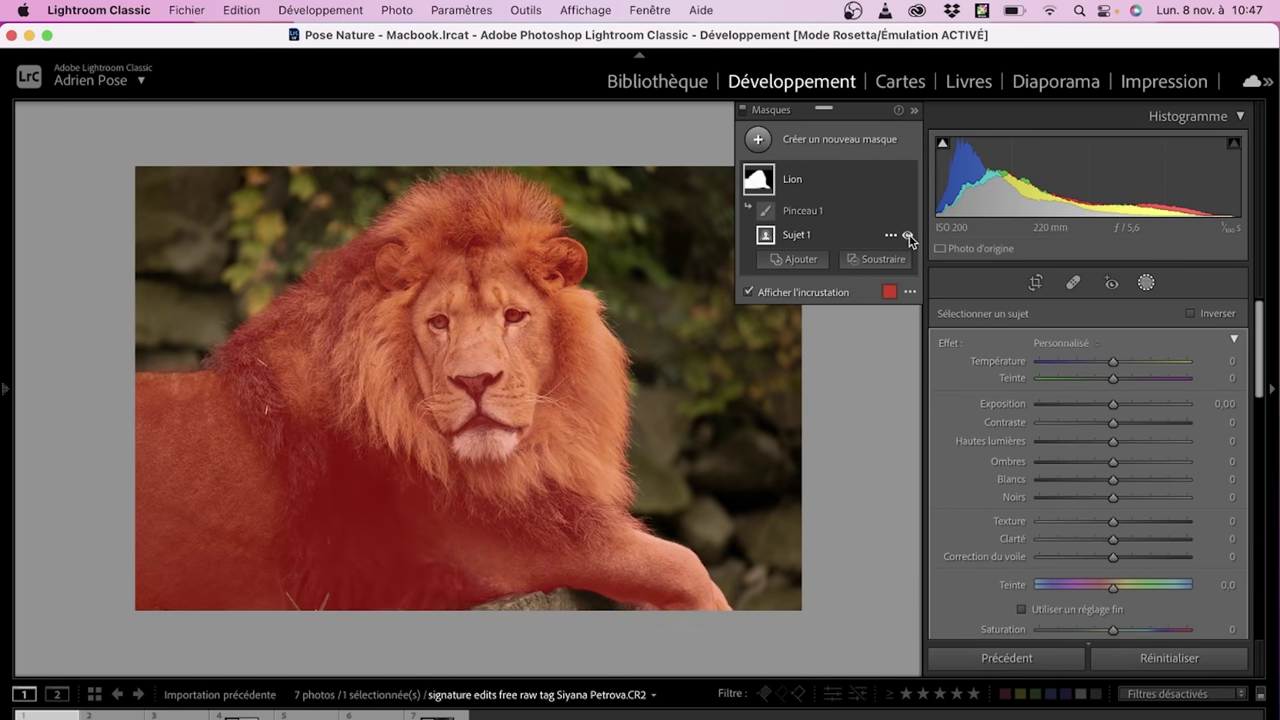
left_click(806, 218)
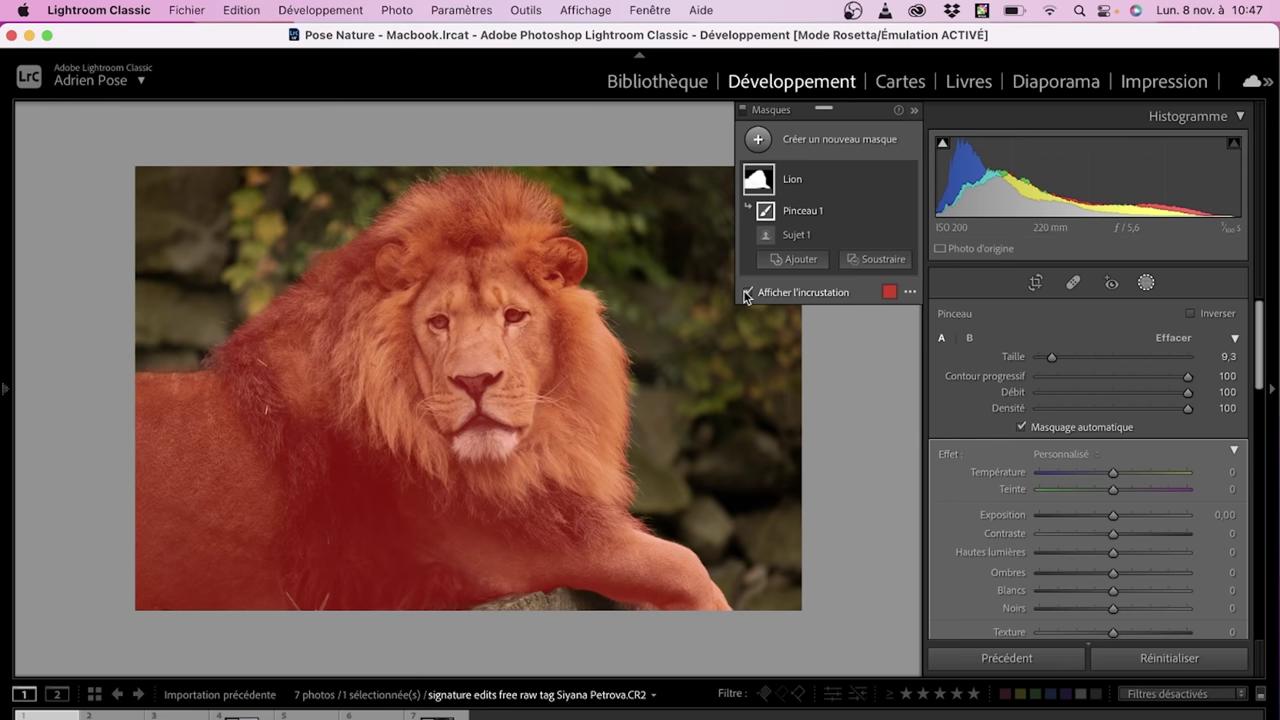
Rename the Lion mask's subject part to 'Tête'
double_click(797, 235)
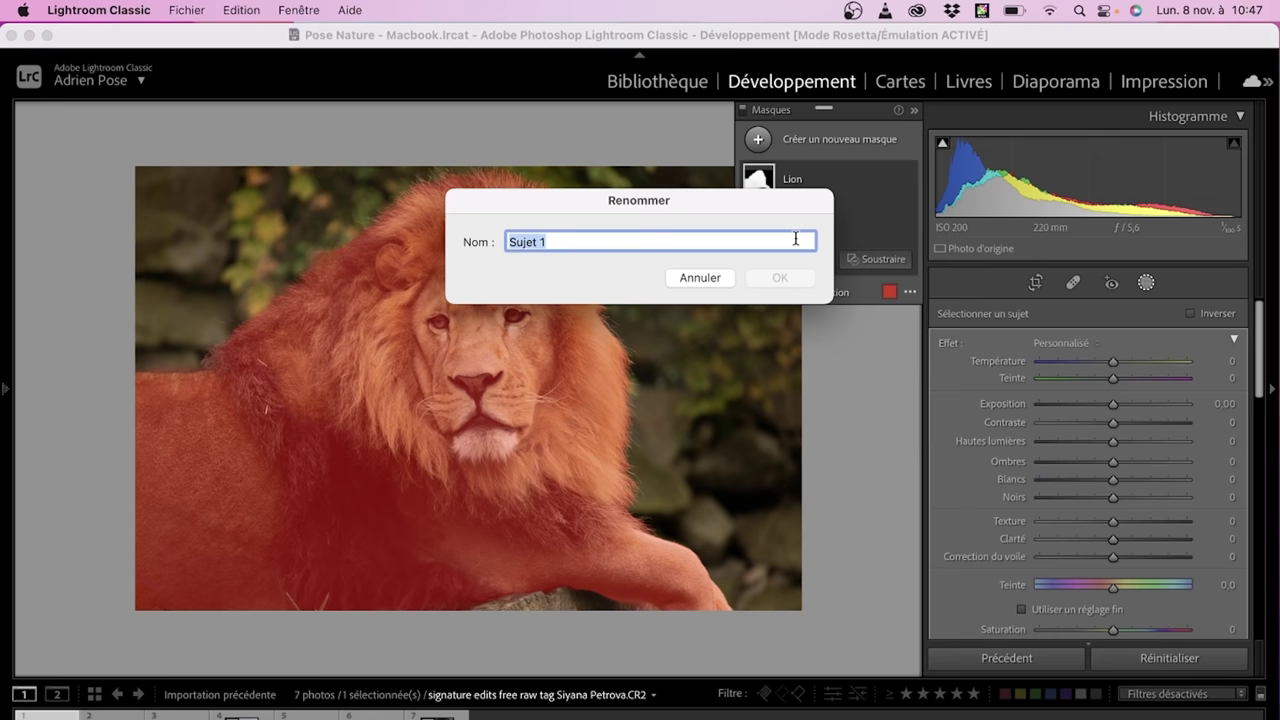
type("Tête")
key("Return")
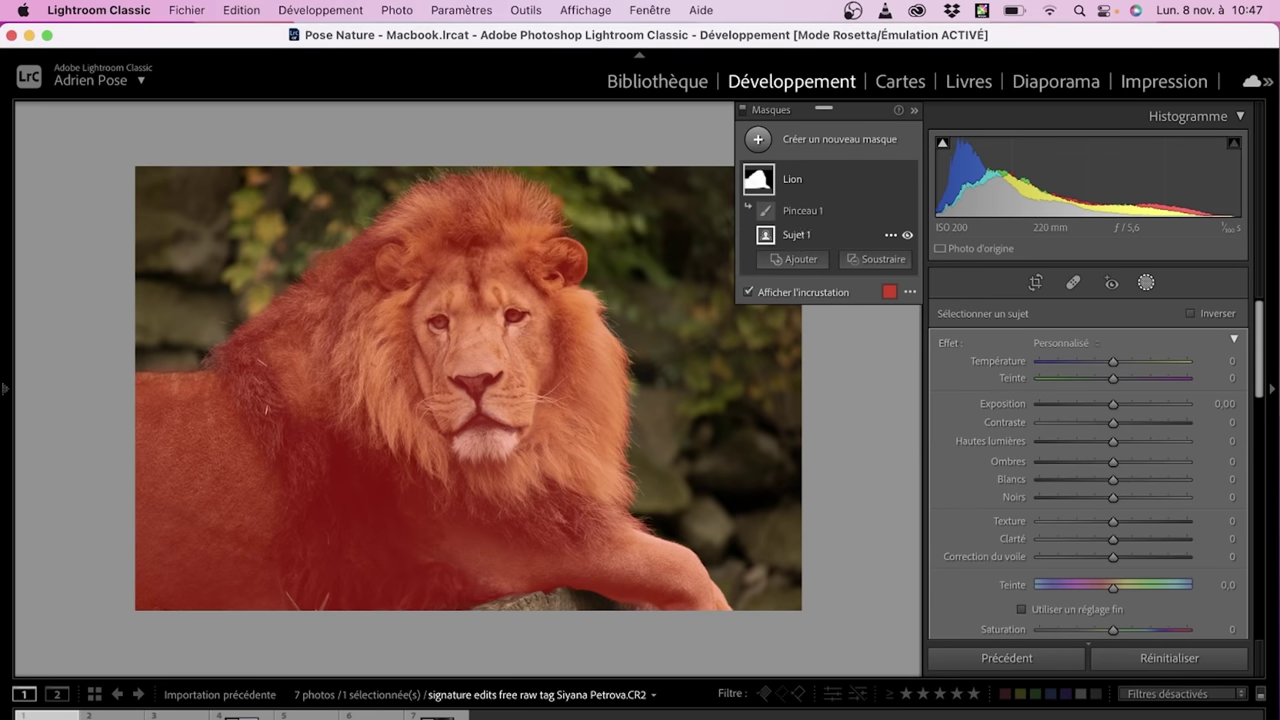
Rename the brush part to 'Corps' and toggle the mask overlay off and on
double_click(819, 210)
type("Cou")
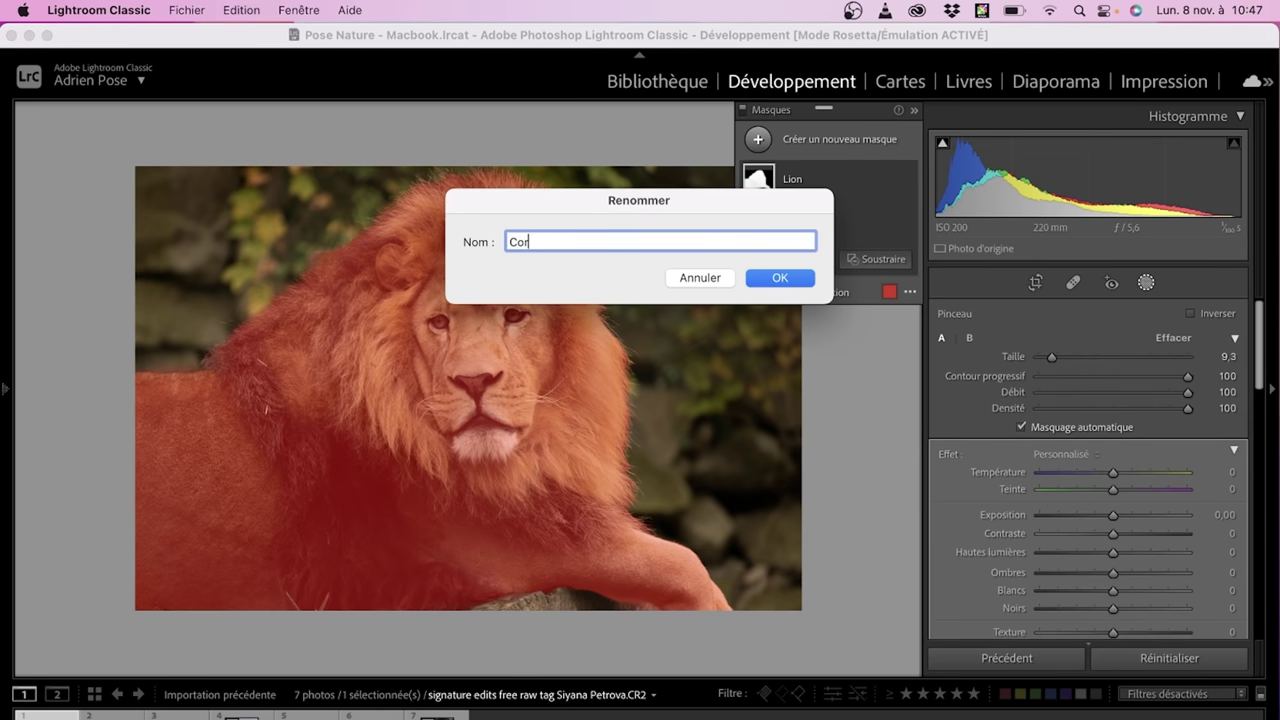
key("Escape")
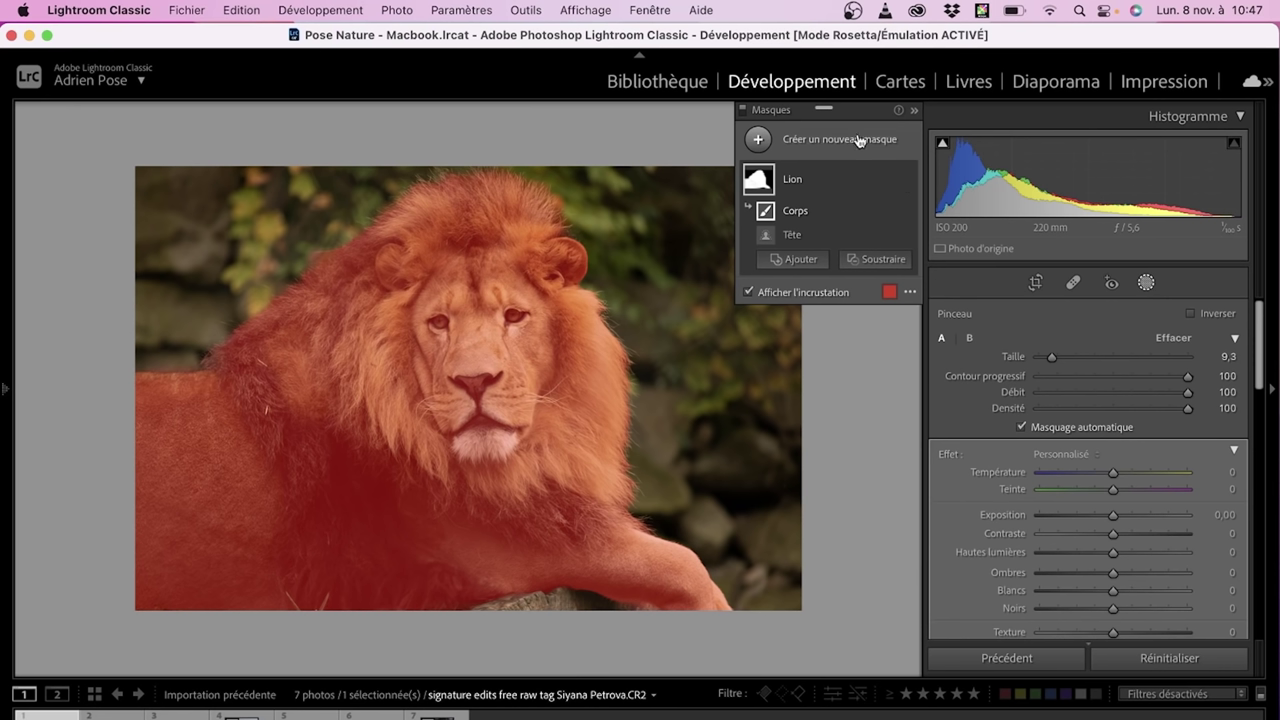
left_click(772, 291)
left_click(772, 291)
left_click(772, 291)
left_click(772, 291)
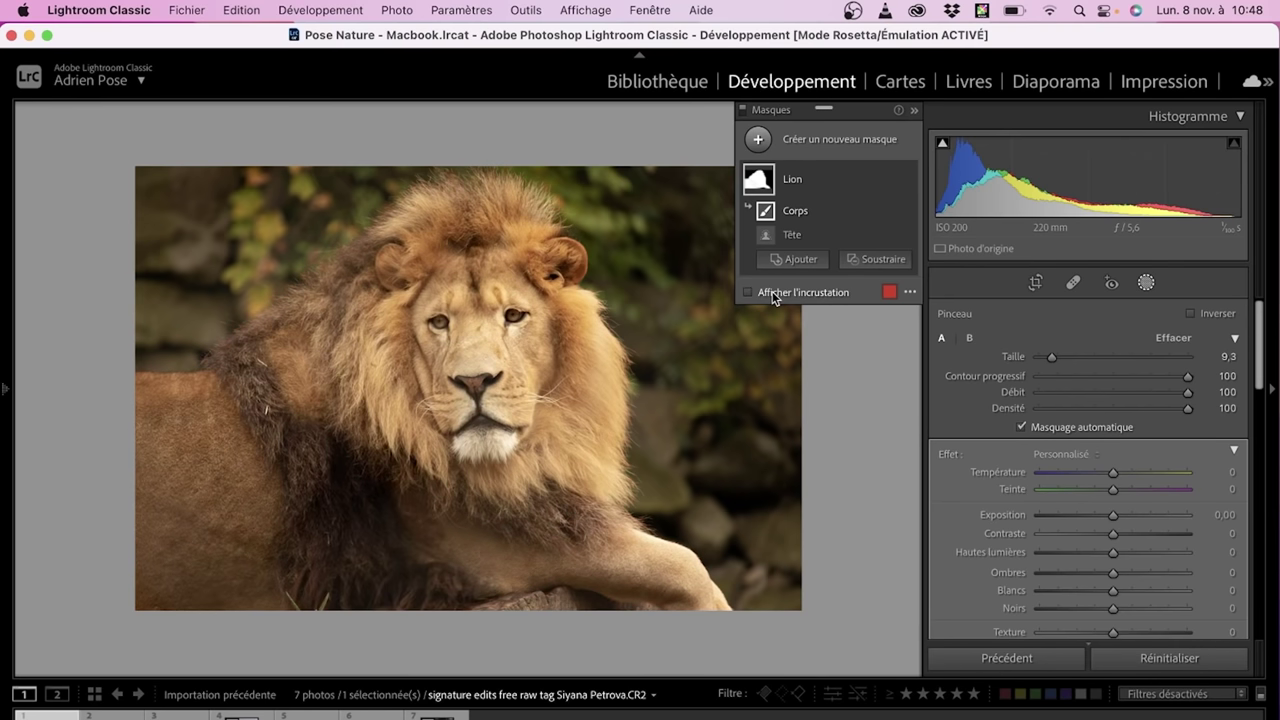
left_click(772, 291)
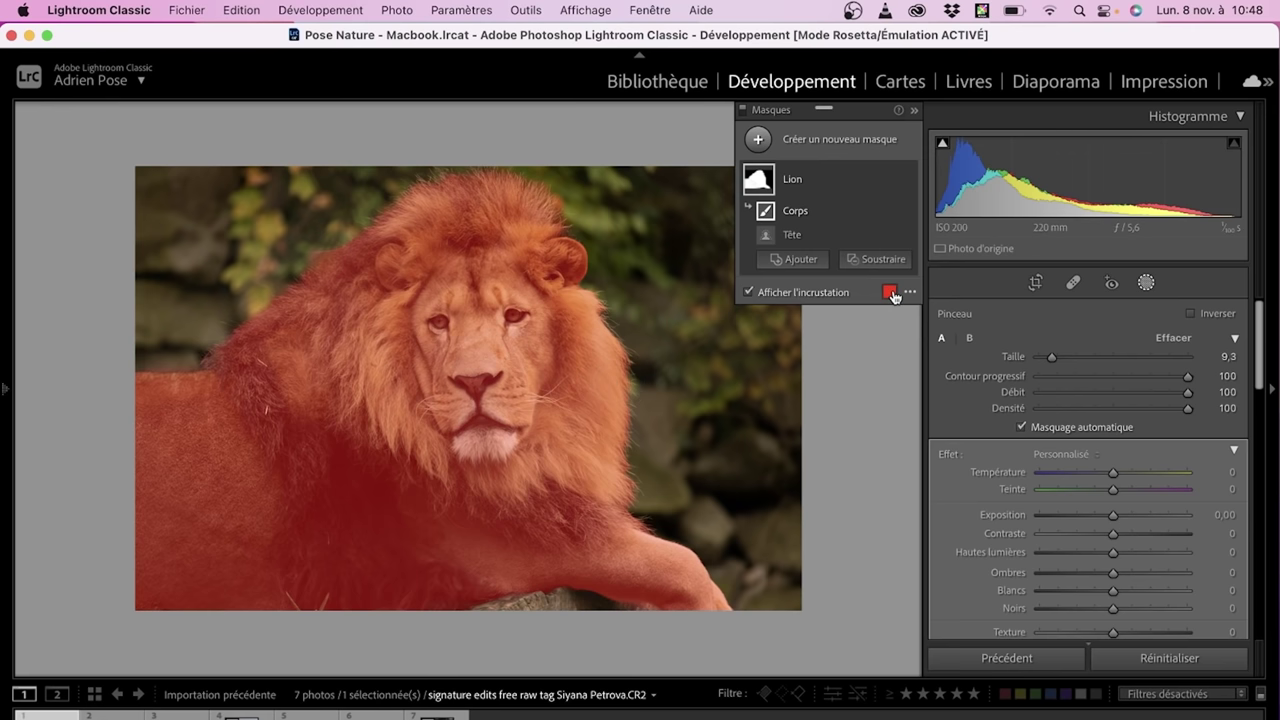
Try green, white, black, magenta and blue-violet overlay colours, settling on red
left_click(889, 292)
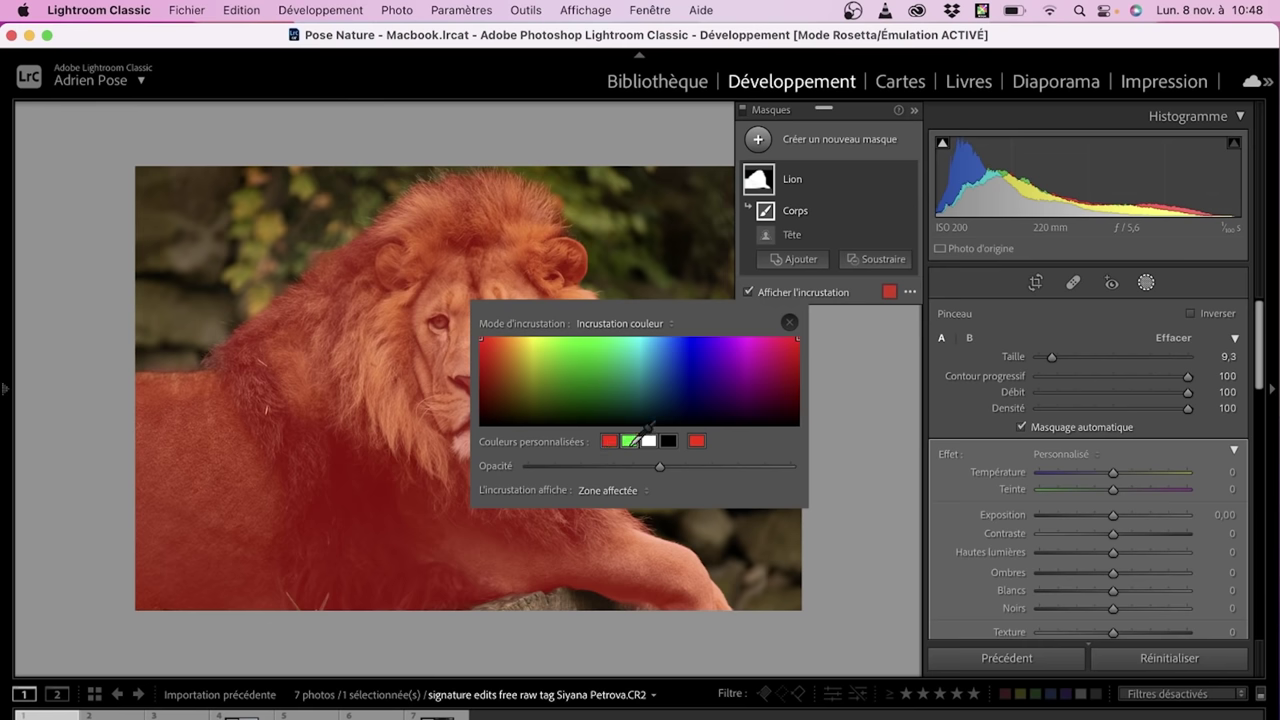
left_click(630, 441)
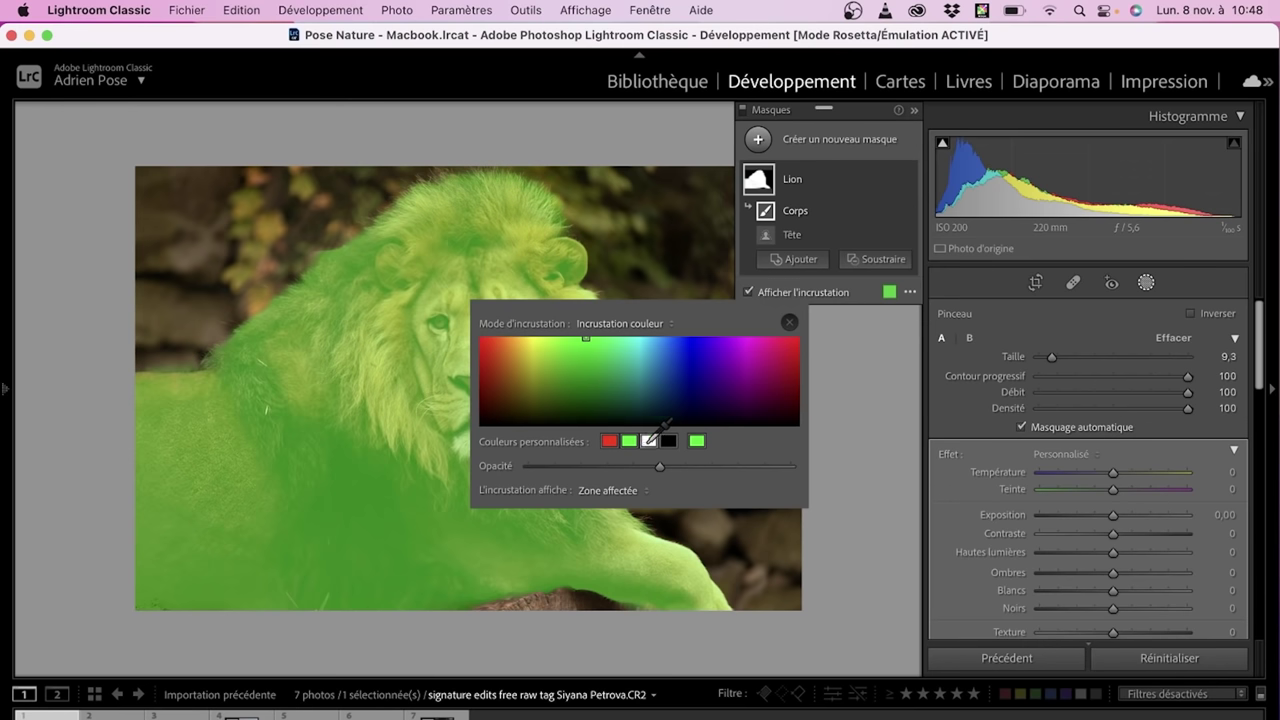
left_click(649, 441)
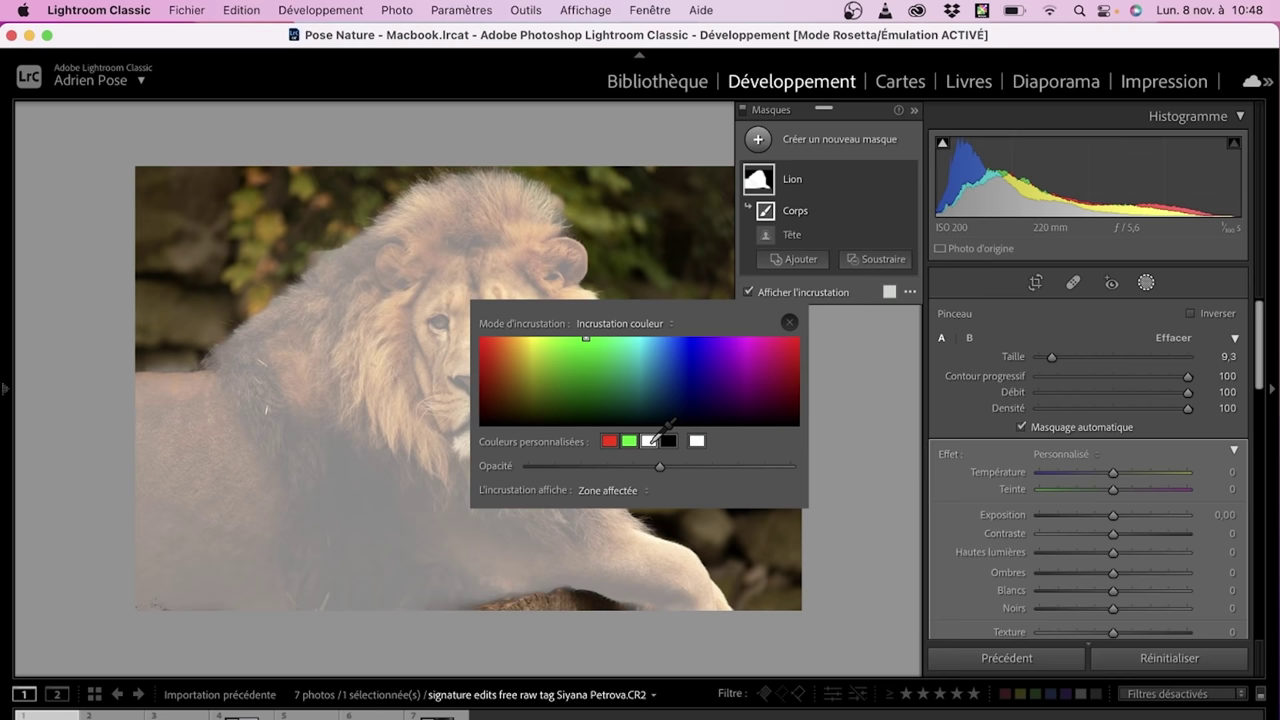
mouse_move(714, 366)
left_mouse_down()
mouse_move(778, 360)
mouse_move(766, 349)
mouse_move(789, 323)
mouse_move(747, 370)
left_mouse_up()
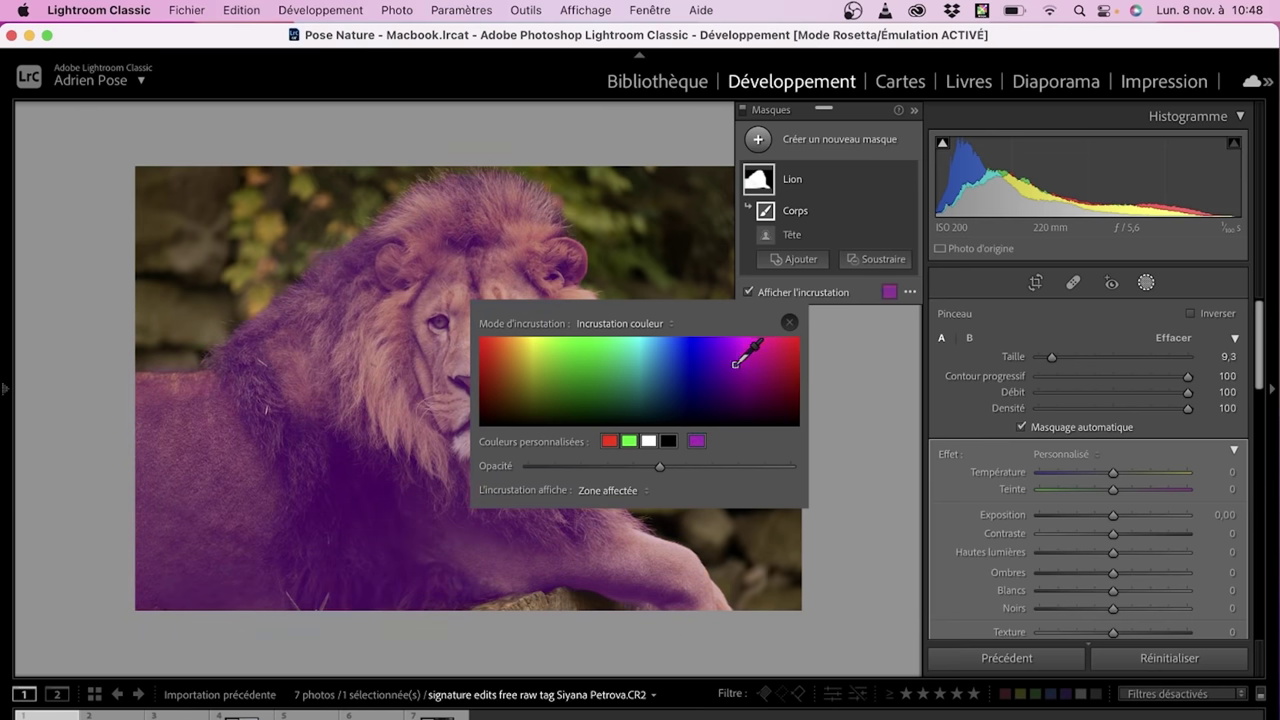
left_click(708, 372)
left_click(610, 440)
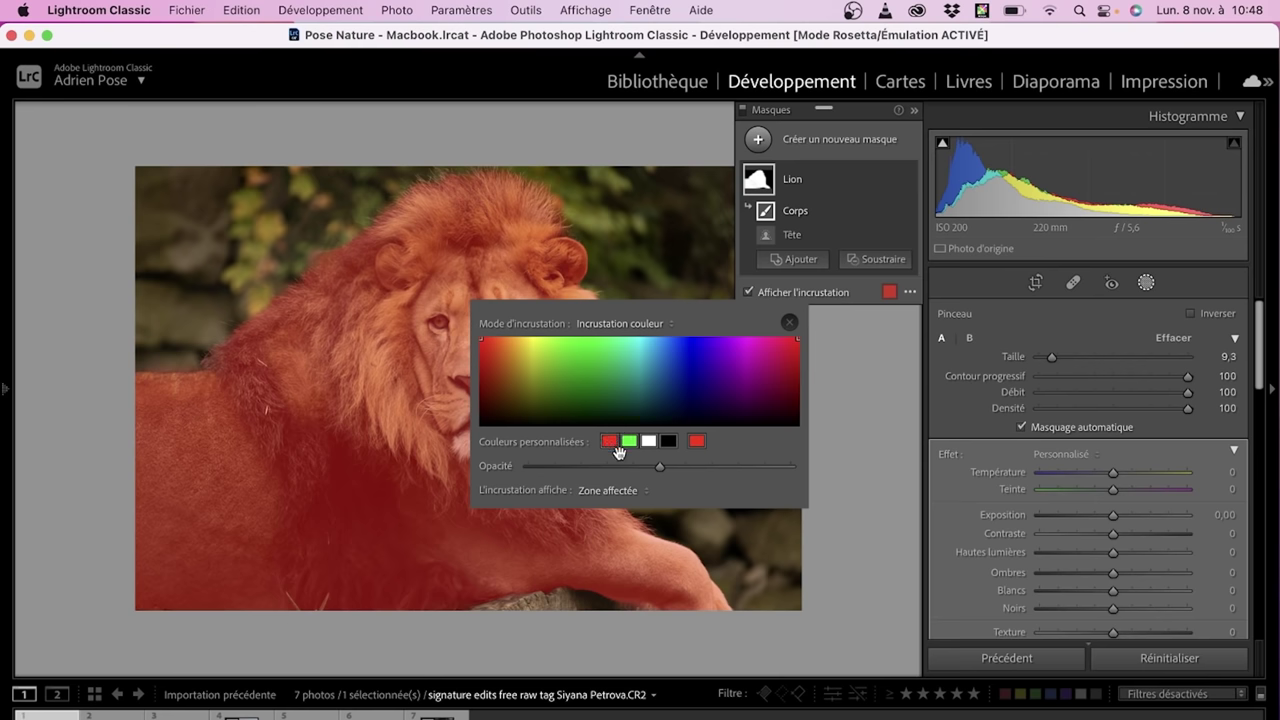
left_click_drag(628, 304, 918, 331)
Set the red mask overlay to semi-opaque opacity and close the overlay settings
left_click_drag(947, 495, 1073, 470)
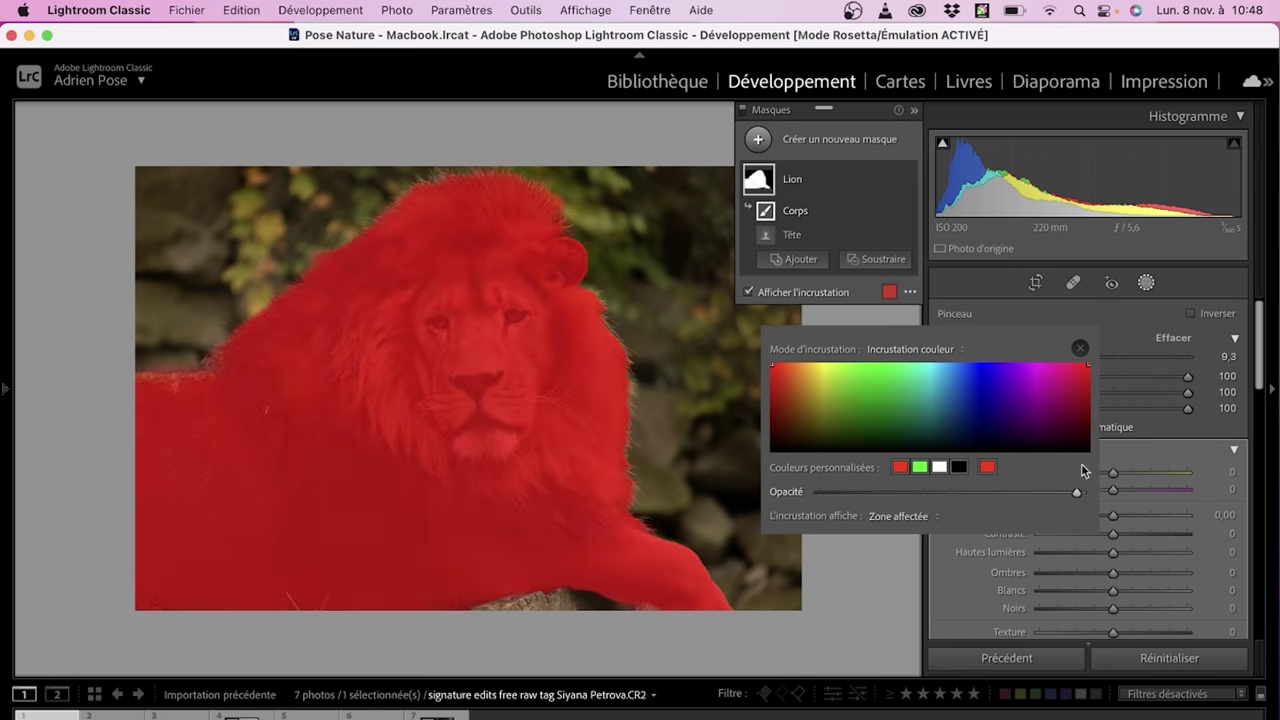
left_click_drag(1073, 467, 792, 471)
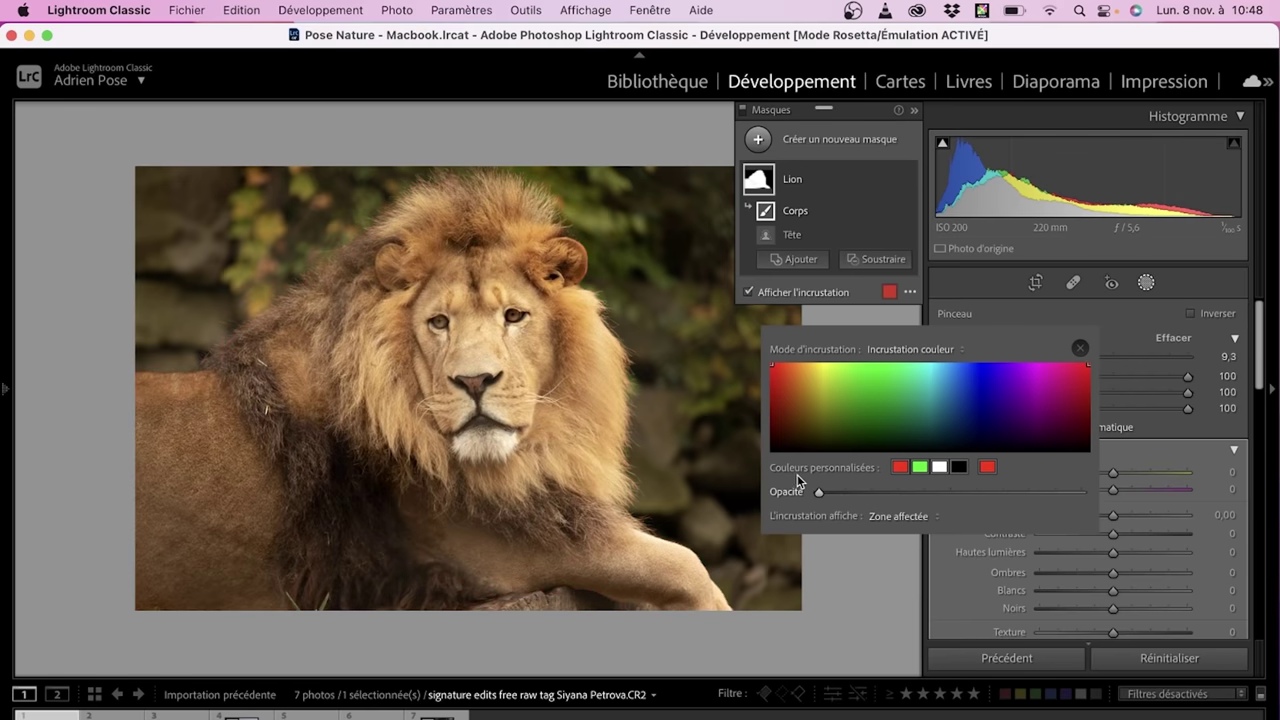
left_click_drag(825, 476, 950, 476)
left_click(912, 298)
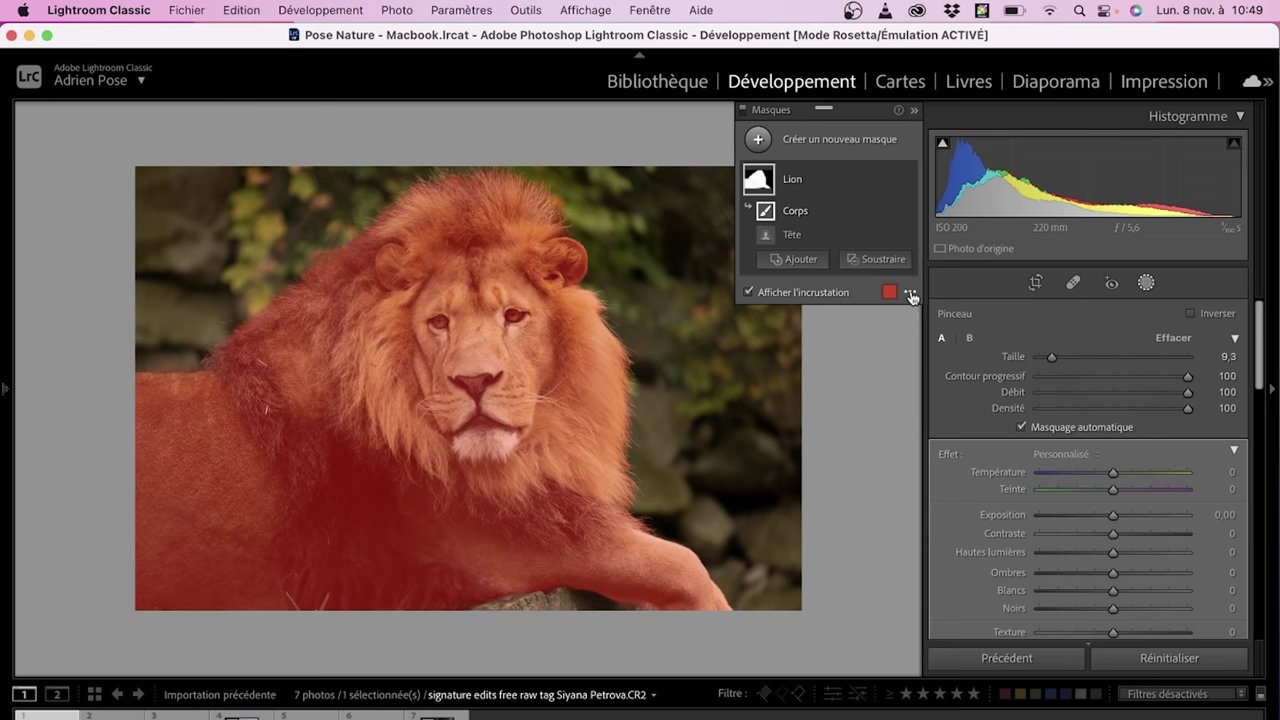
left_click(912, 297)
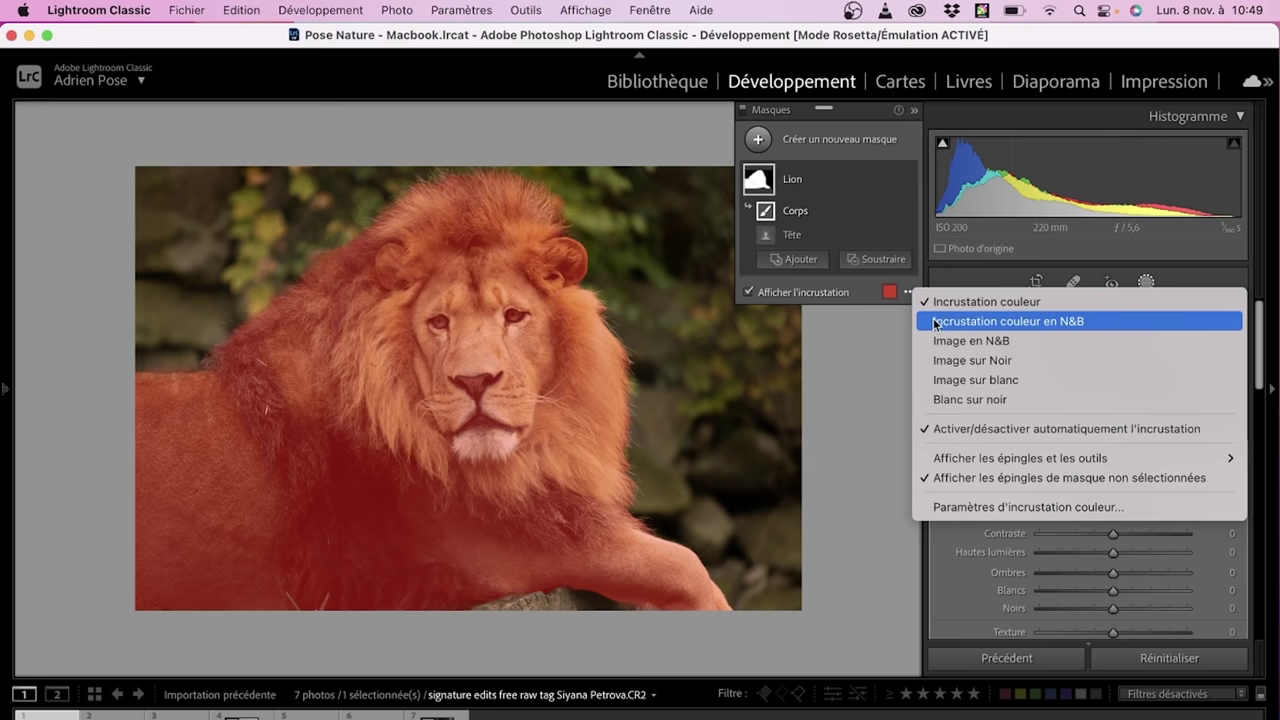
left_click(935, 321)
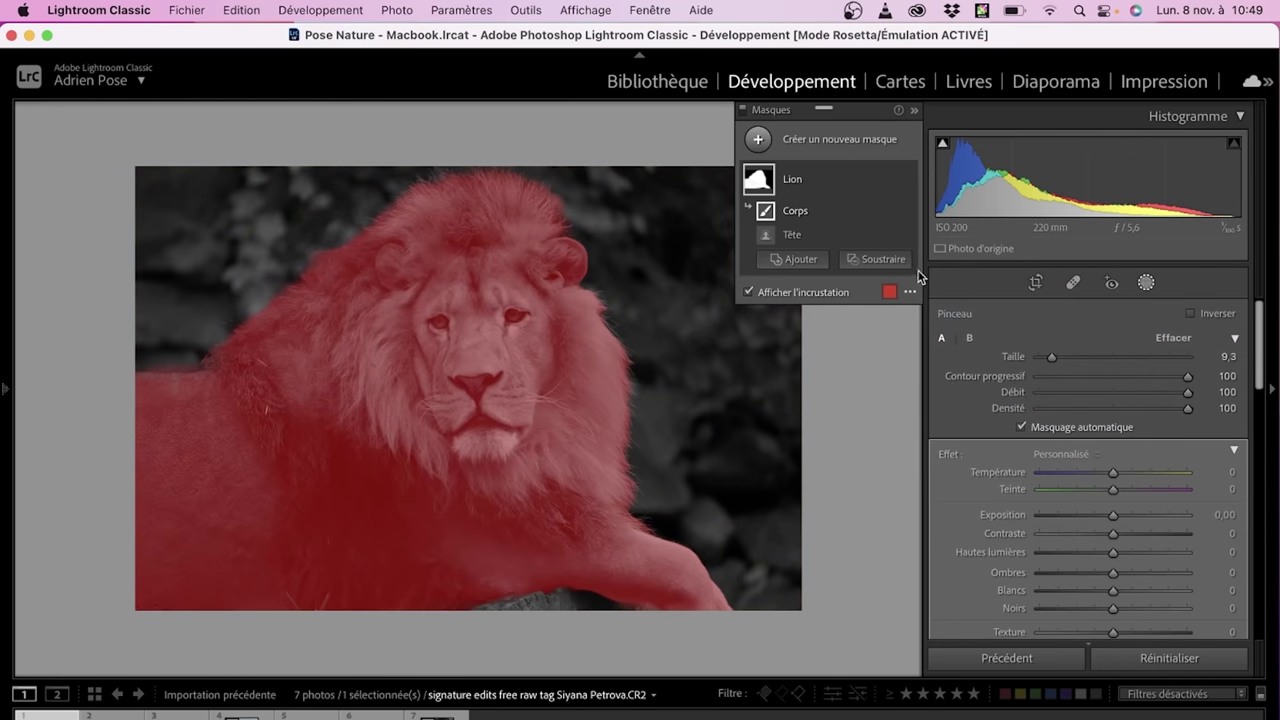
left_click(911, 293)
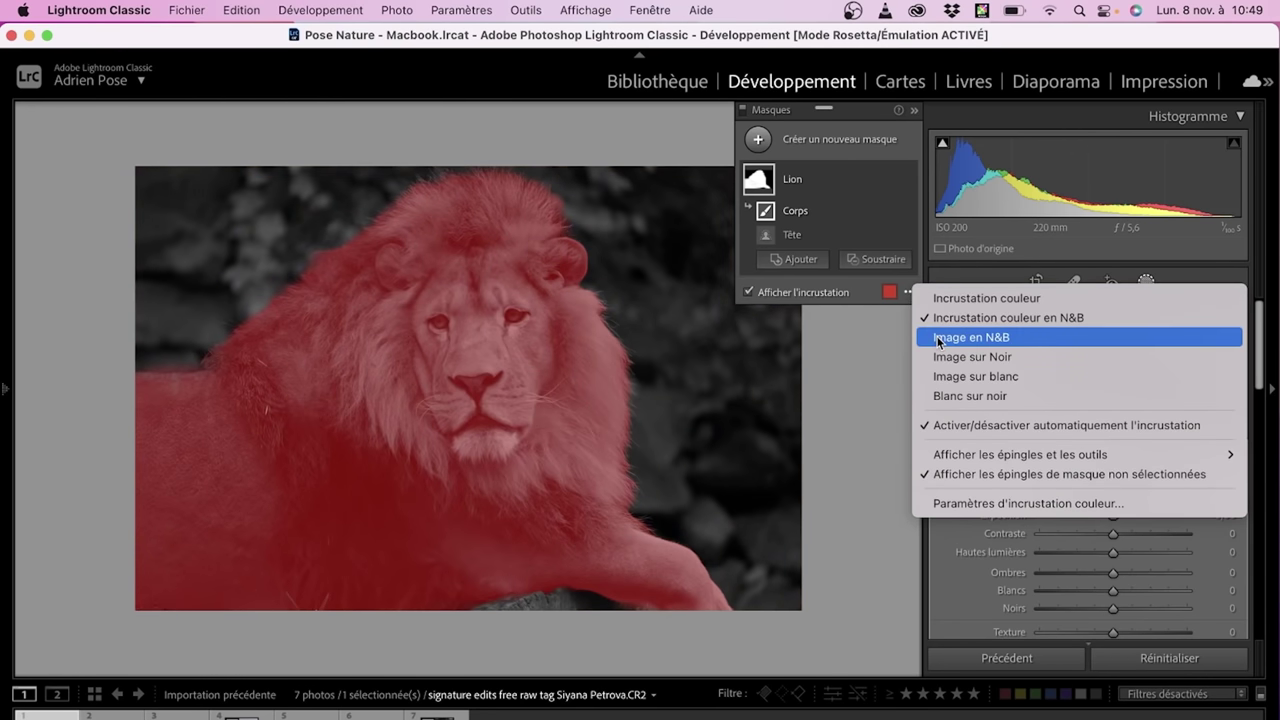
left_click(938, 338)
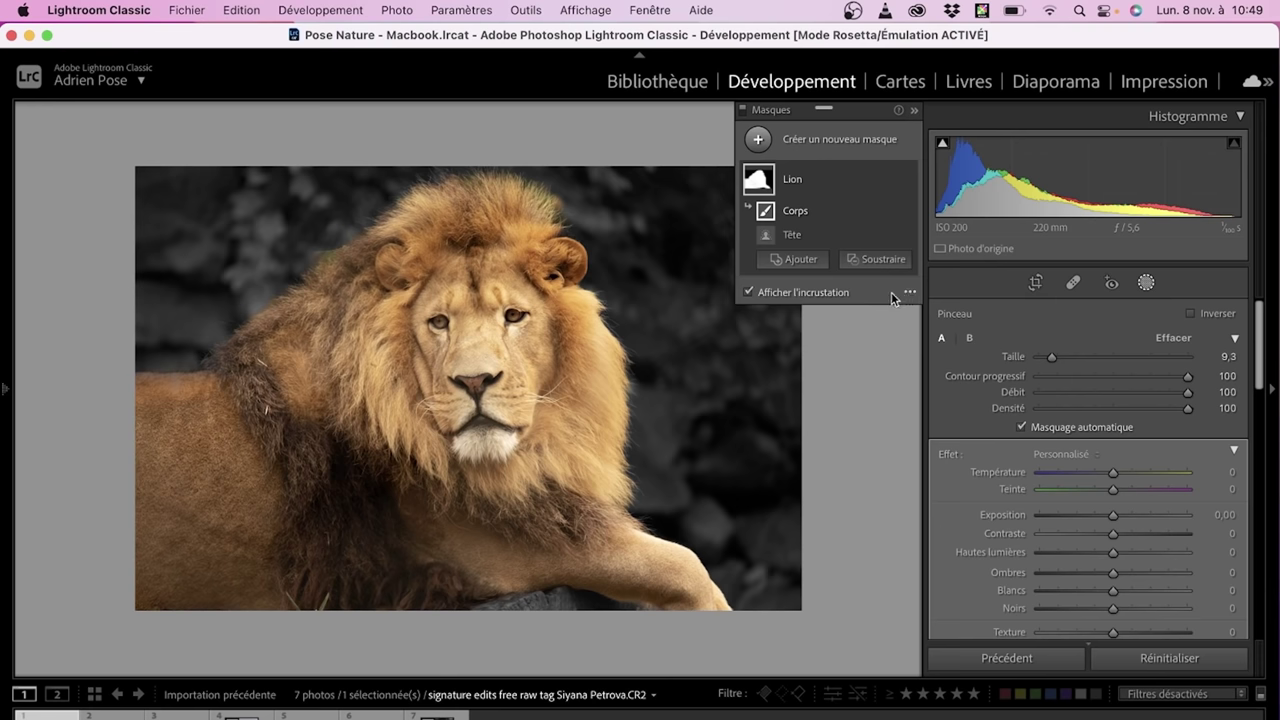
left_click(907, 296)
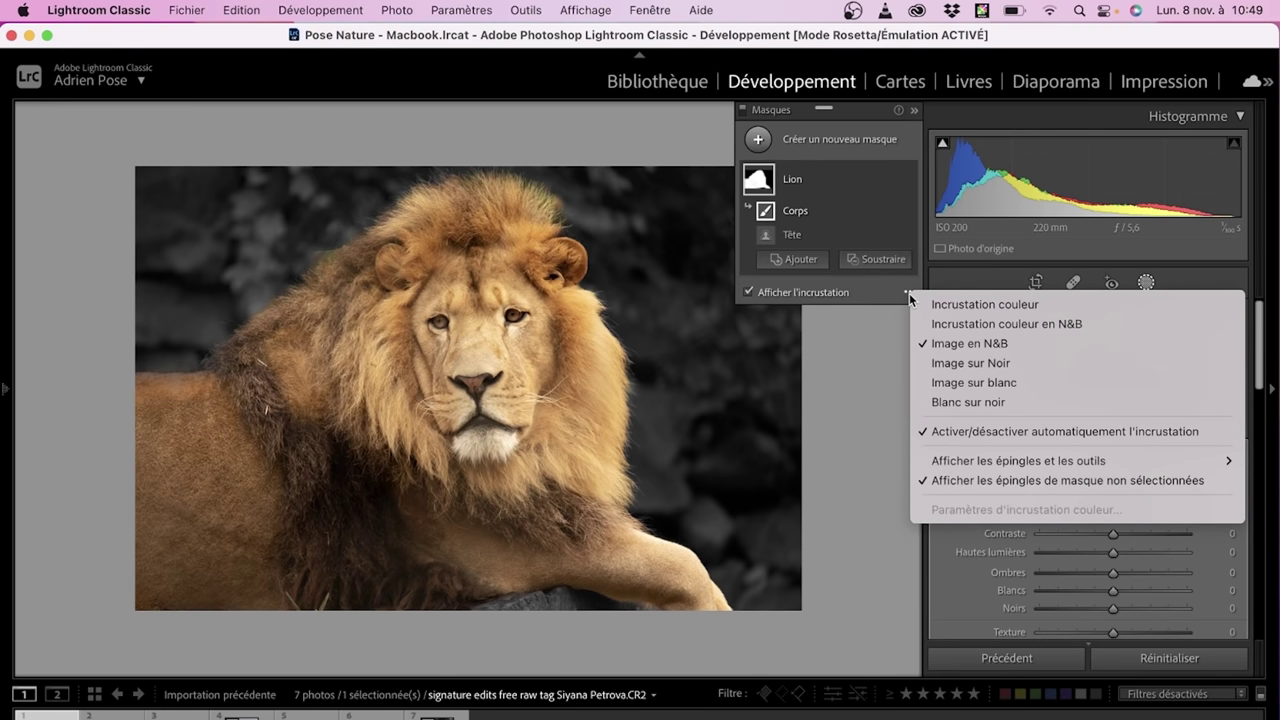
left_click(936, 366)
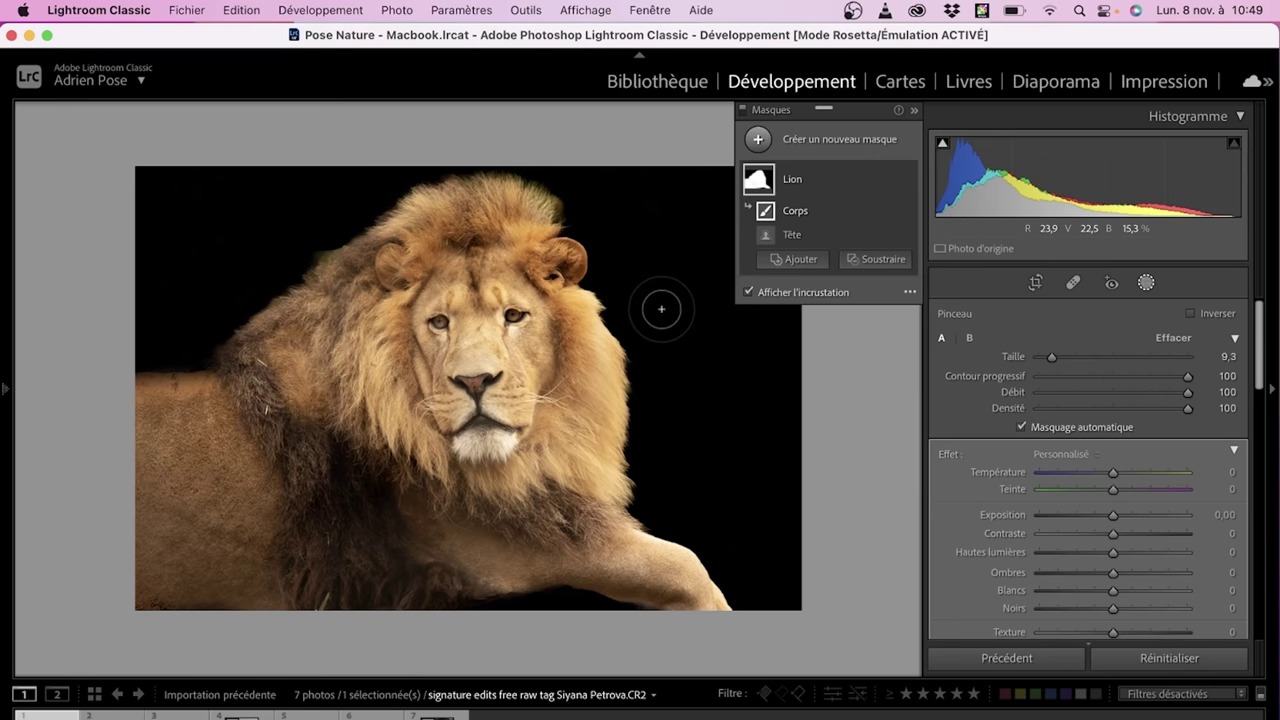
key("o")
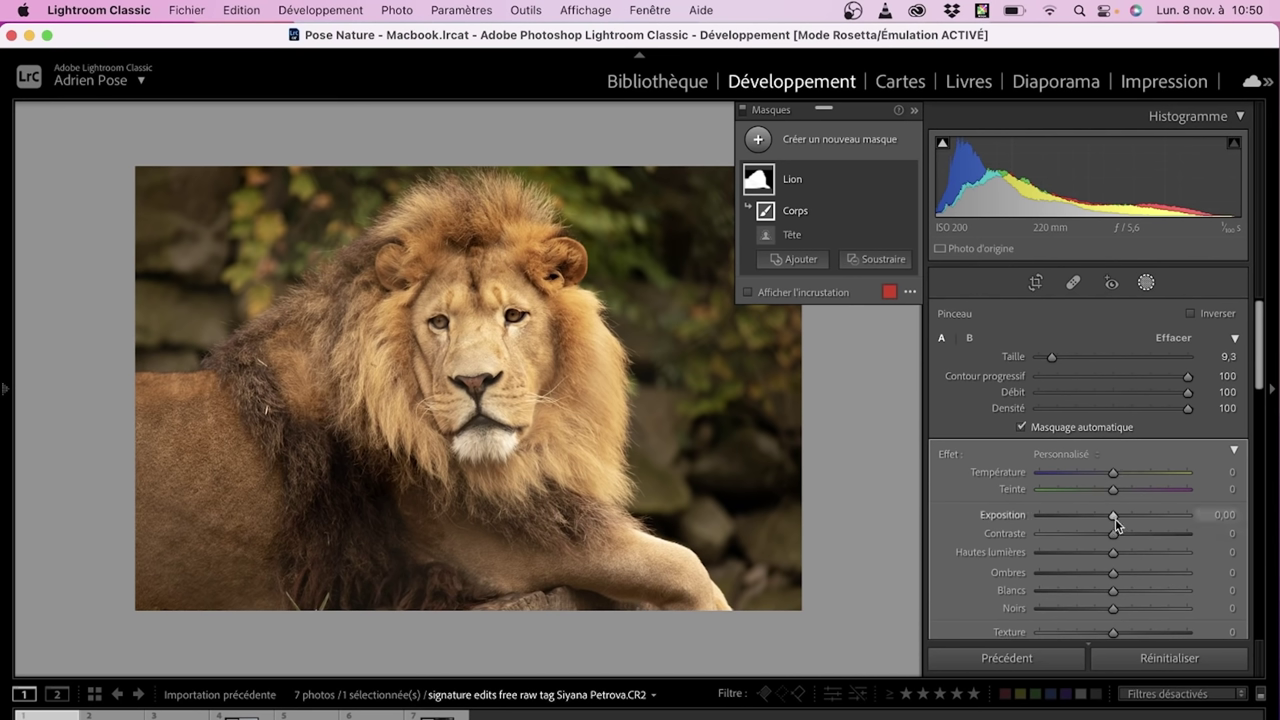
key("o")
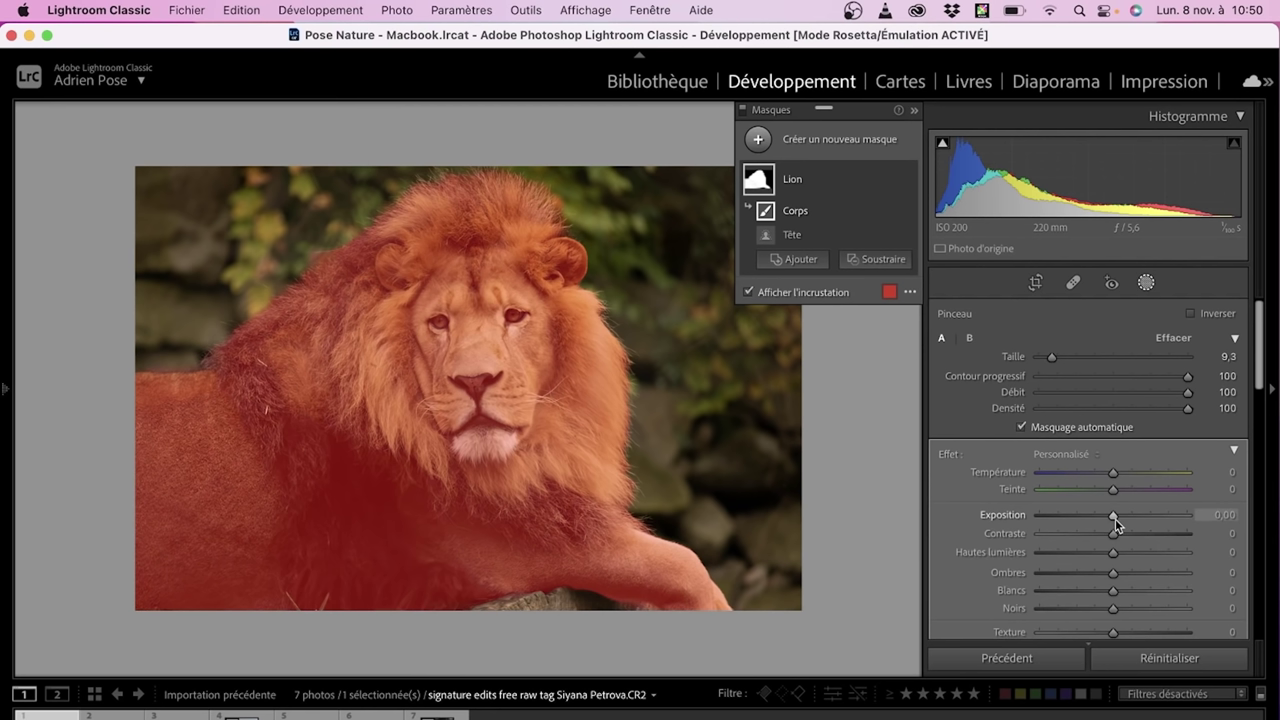
Hide the overlay and give the Lion mask exposure 0.14, temperature −11, texture 28, blacks −13
left_click(808, 292)
left_click(1021, 426)
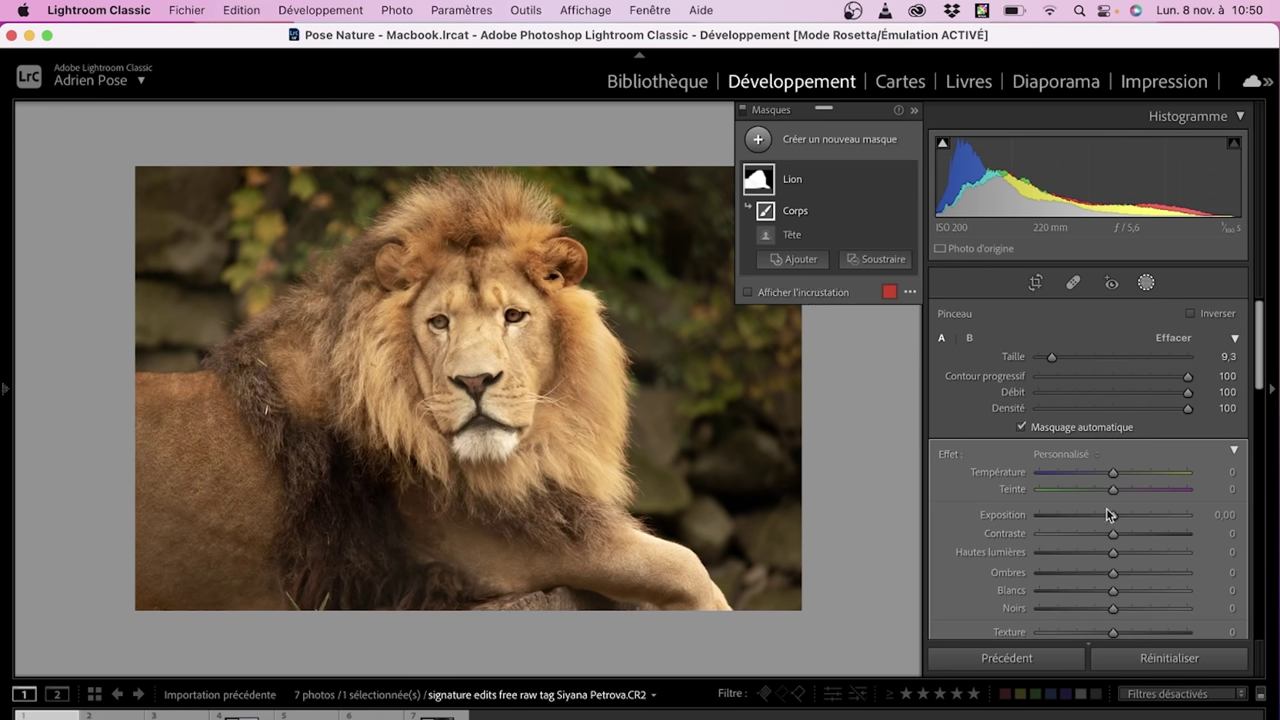
left_click_drag(1113, 515, 1107, 474)
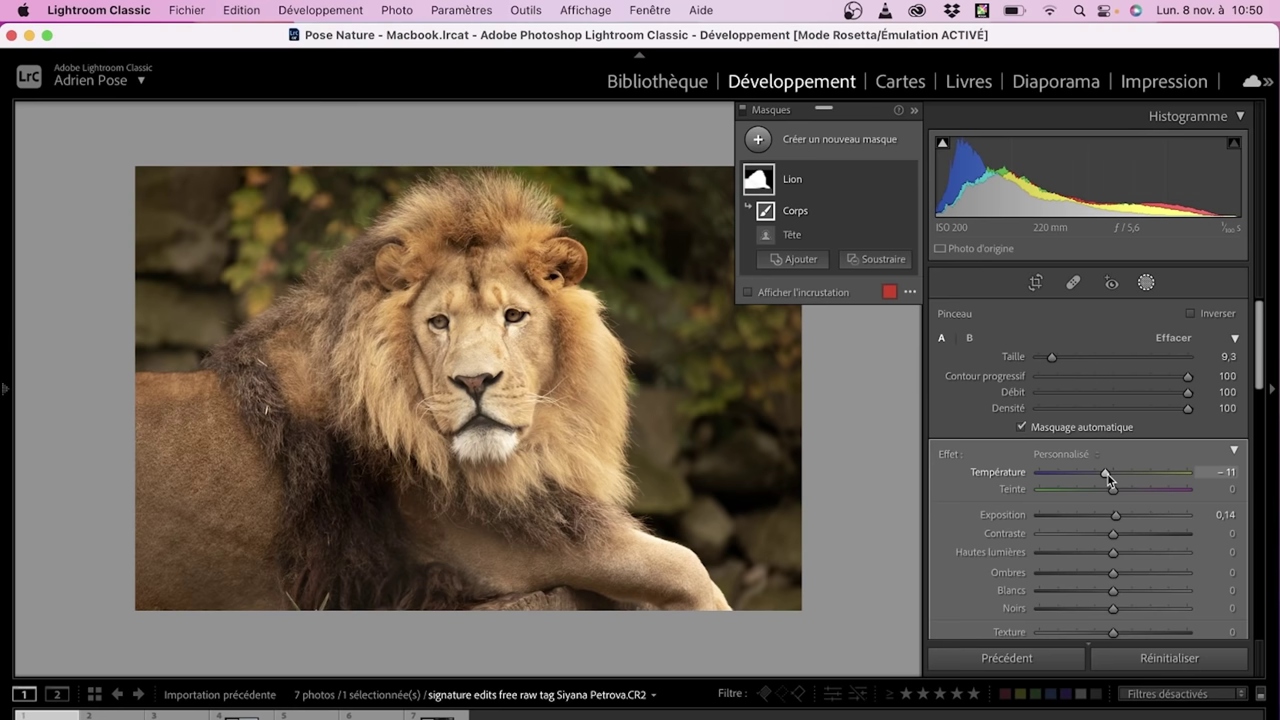
scroll(1104, 536, "down", 3)
left_click_drag(1112, 558, 1138, 553)
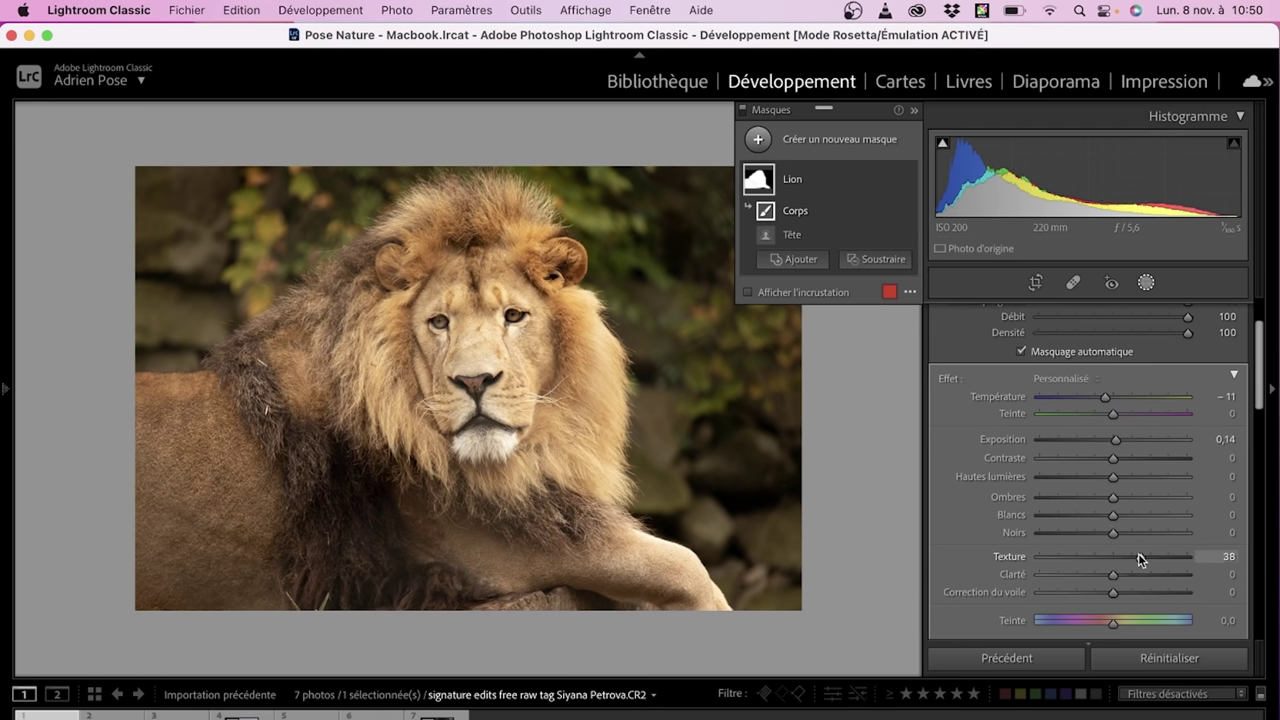
left_click_drag(1138, 553, 1131, 555)
left_click_drag(1113, 533, 1104, 534)
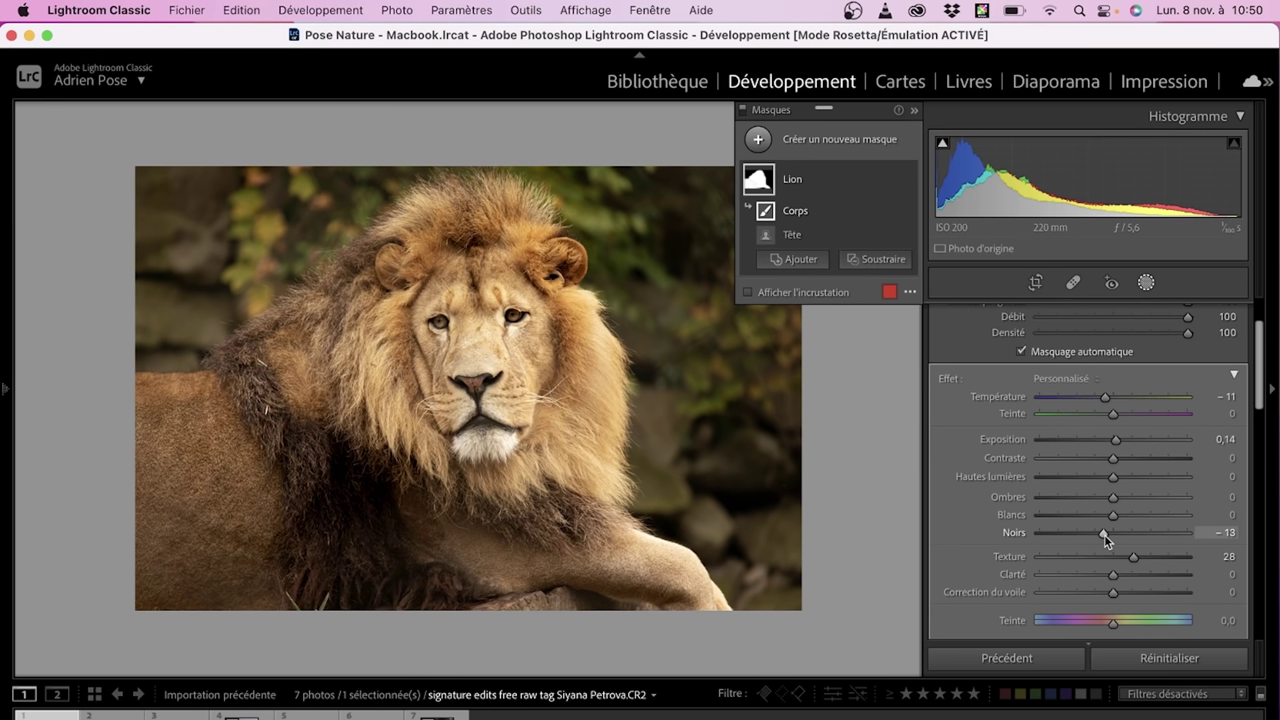
scroll(1139, 486, "up", 3)
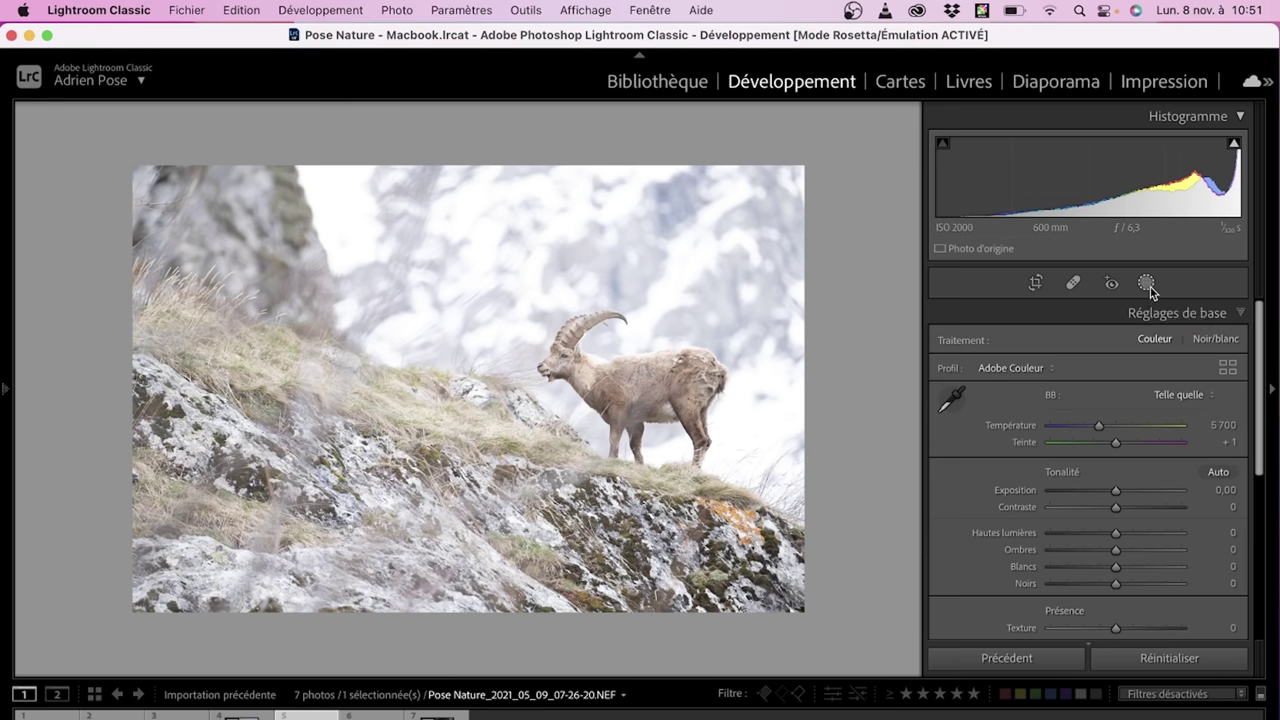
Create a subject mask of the ibex and zoom in centred on it
left_click(1147, 286)
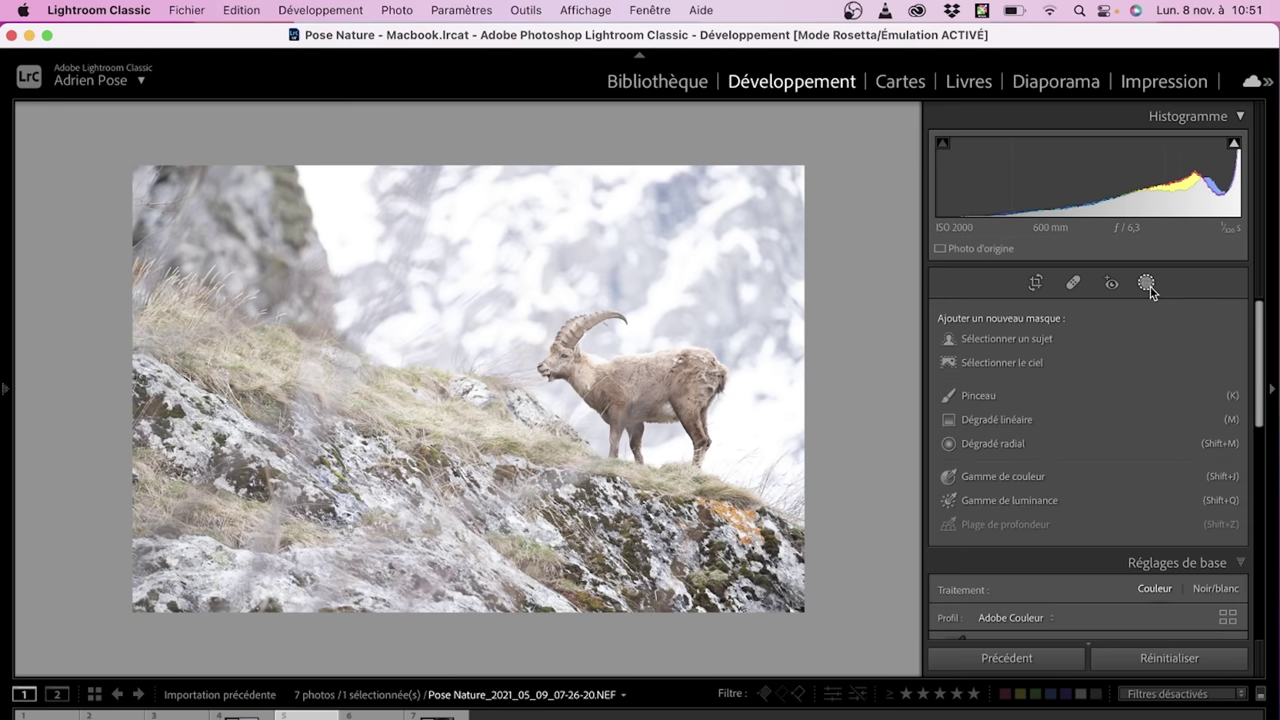
left_click(1002, 340)
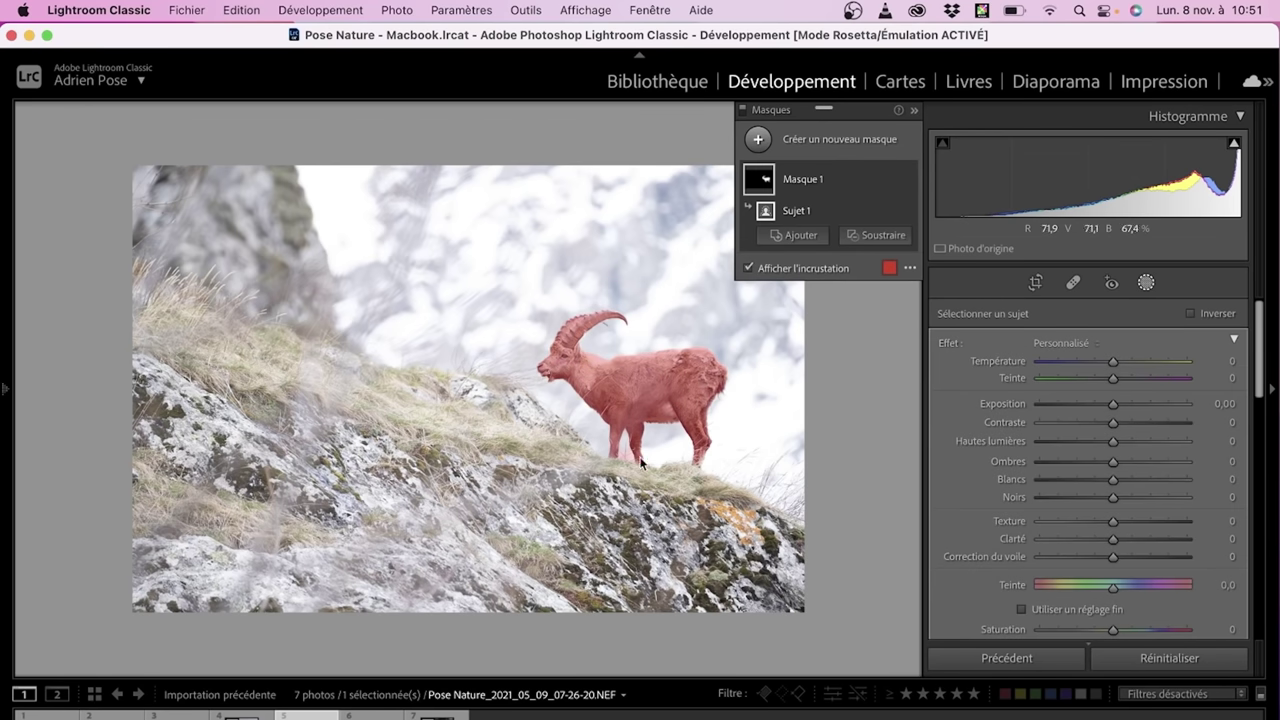
key("super+equal")
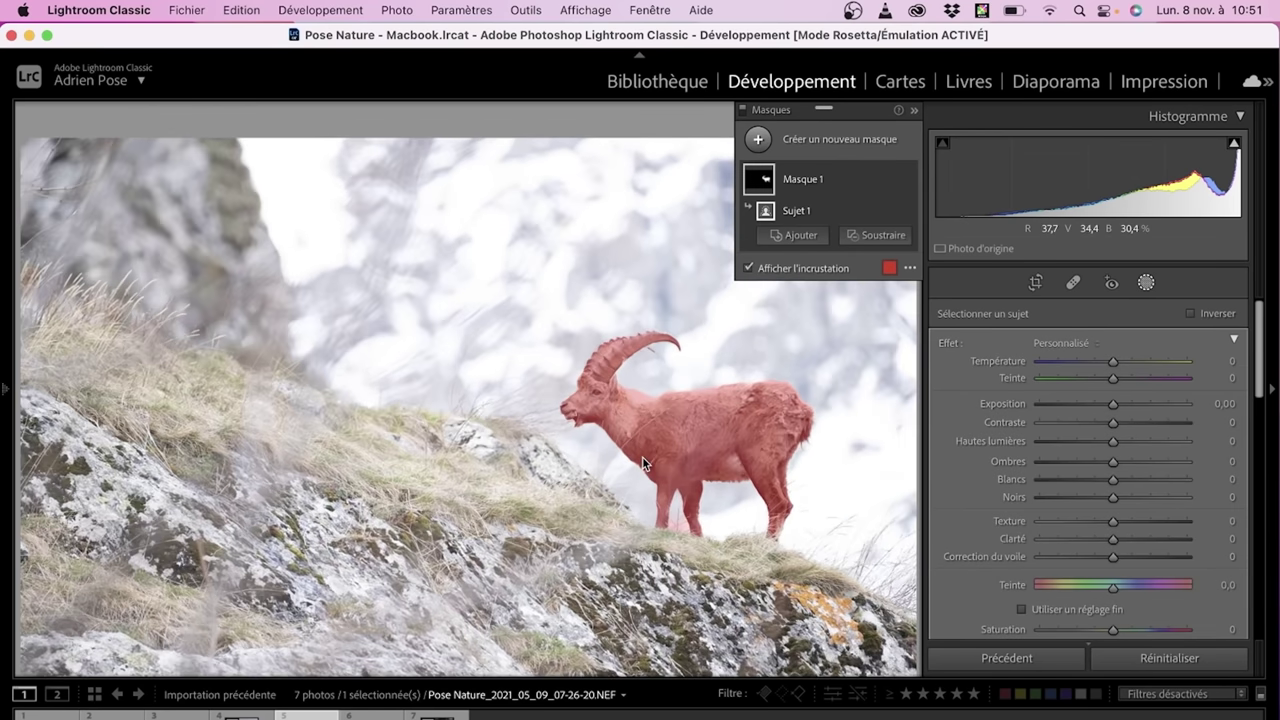
key("super+equal")
left_click_drag(762, 623, 642, 525)
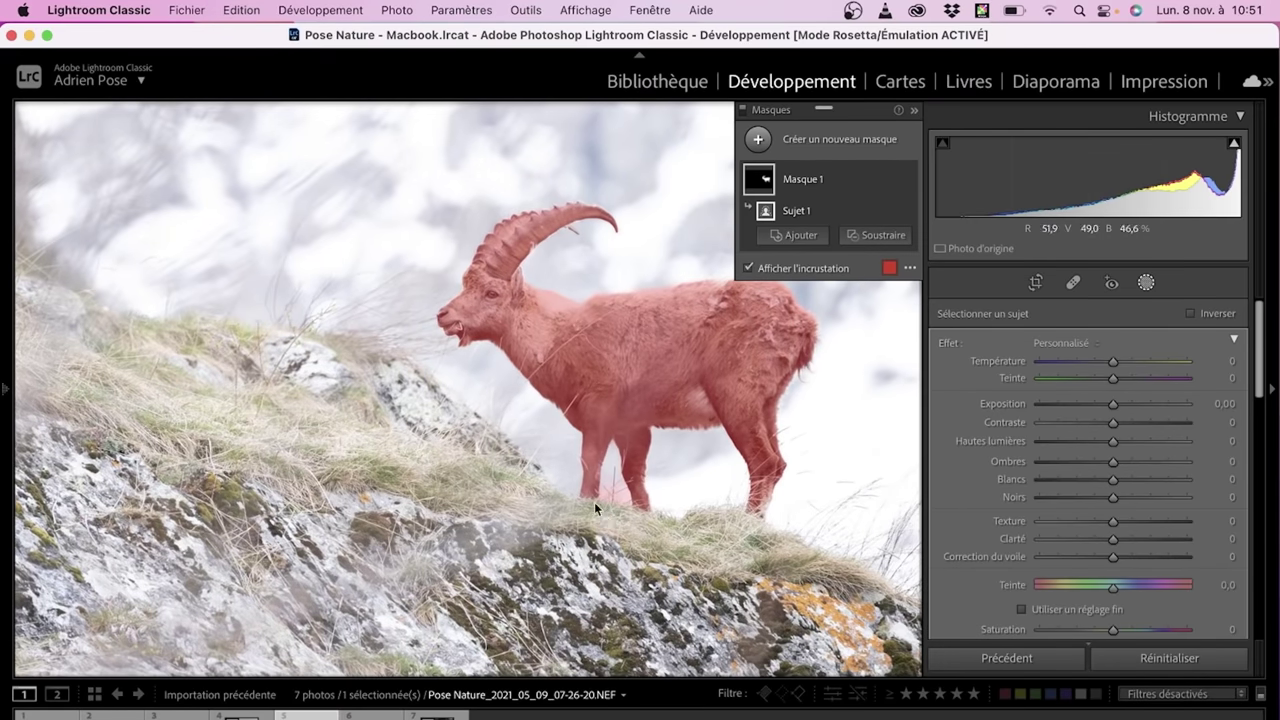
left_click(881, 238)
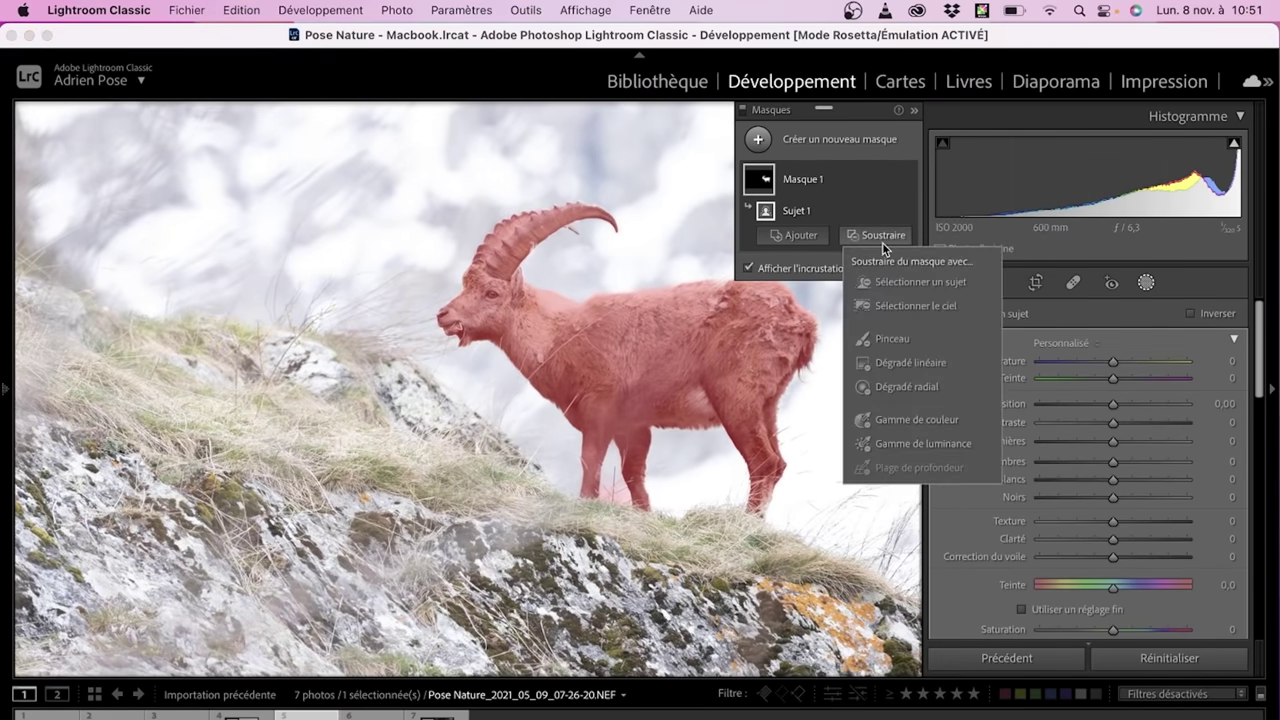
Erase stray mask around the ibex's legs with a size 3.5 subtract brush
left_click(880, 339)
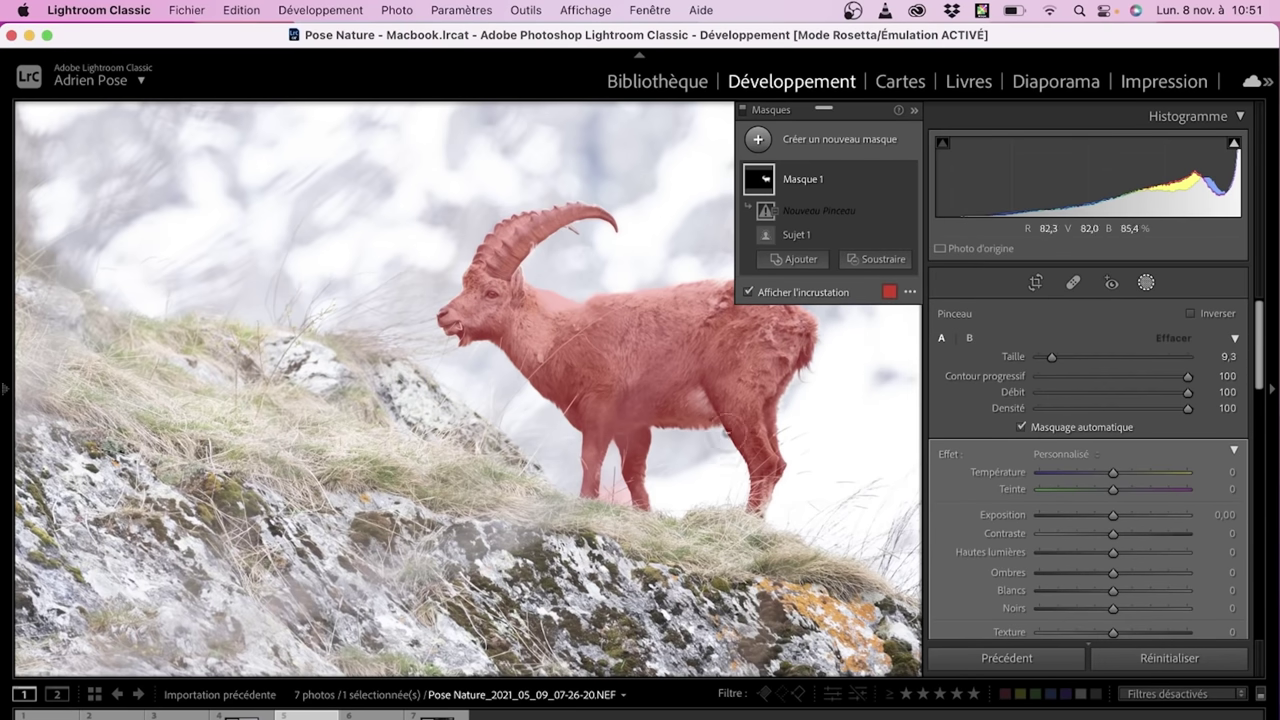
left_click_drag(1052, 360, 1043, 358)
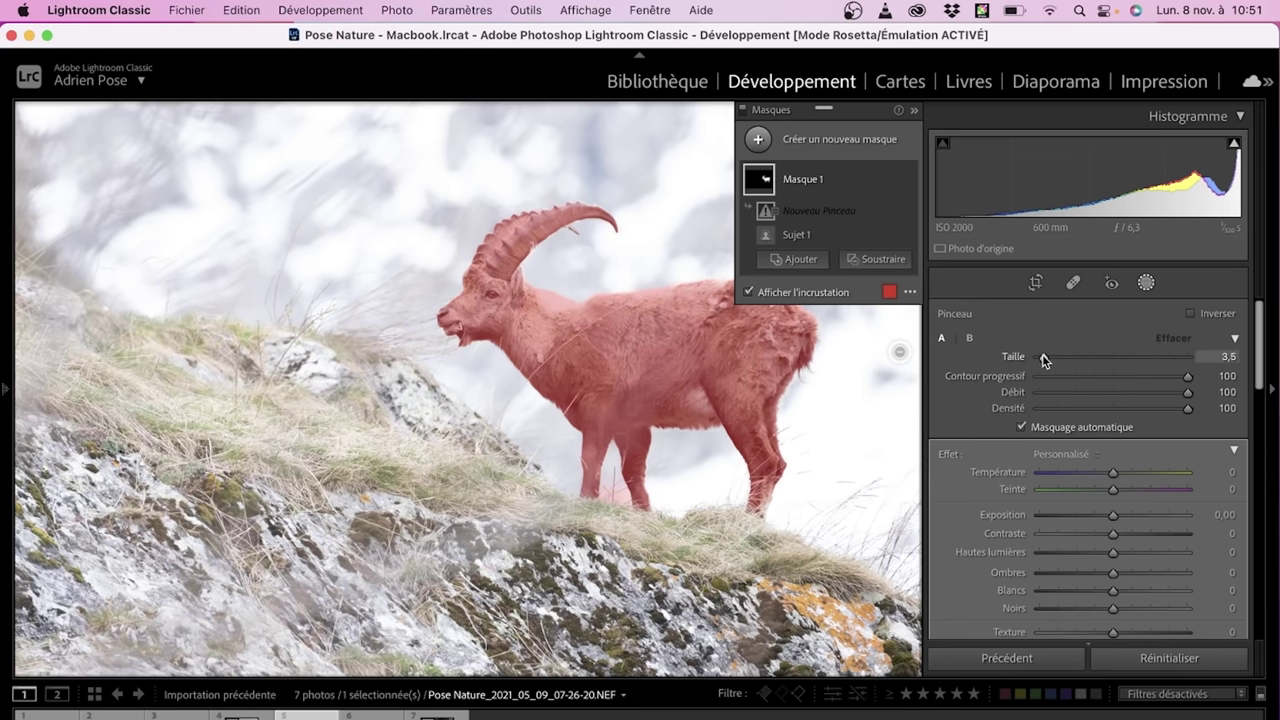
left_click_drag(613, 490, 622, 500)
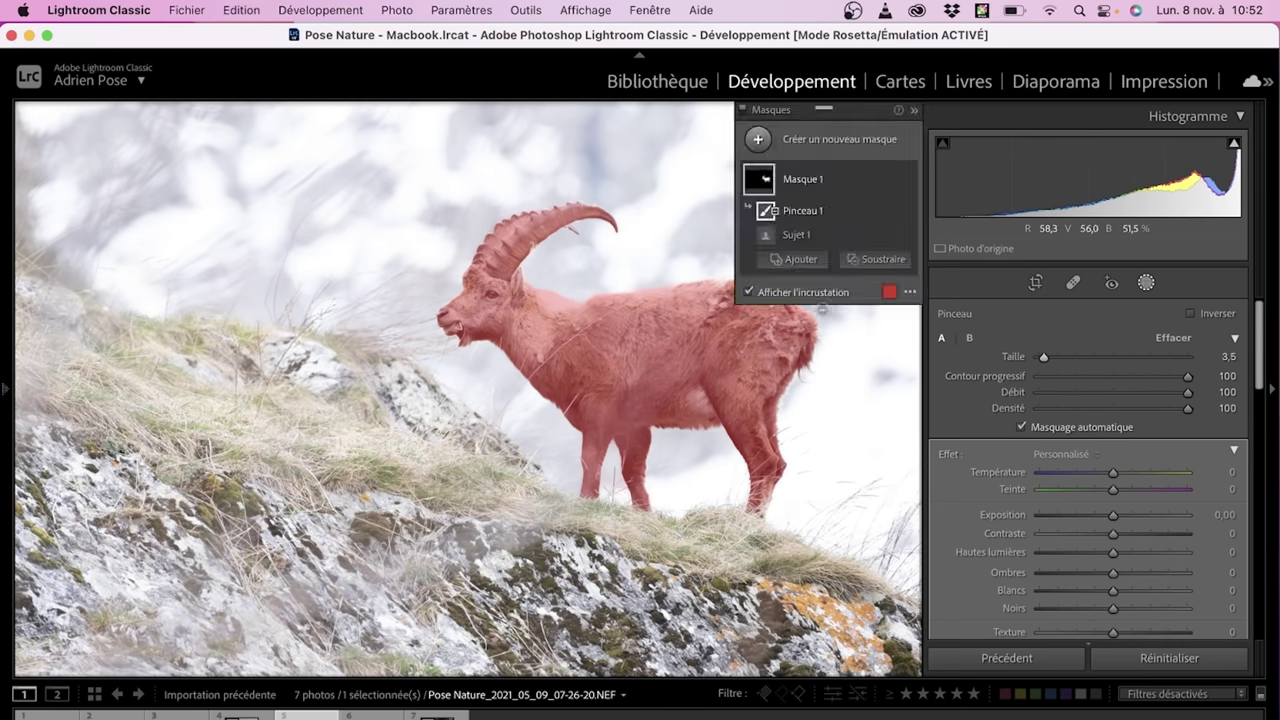
mouse_move(803, 179)
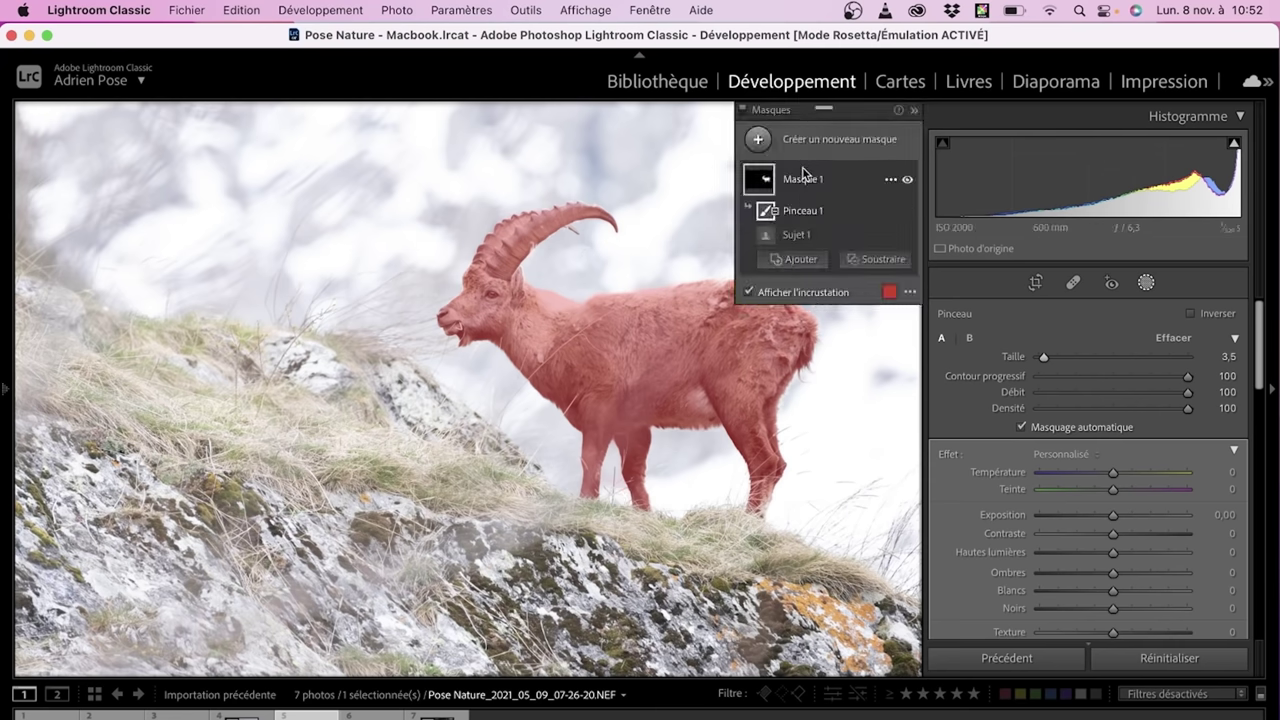
Rename the ibex mask 'Bouquetin', hide the overlay, and fit the photo in view
double_click(802, 180)
type("Bouquetin")
key("Return")
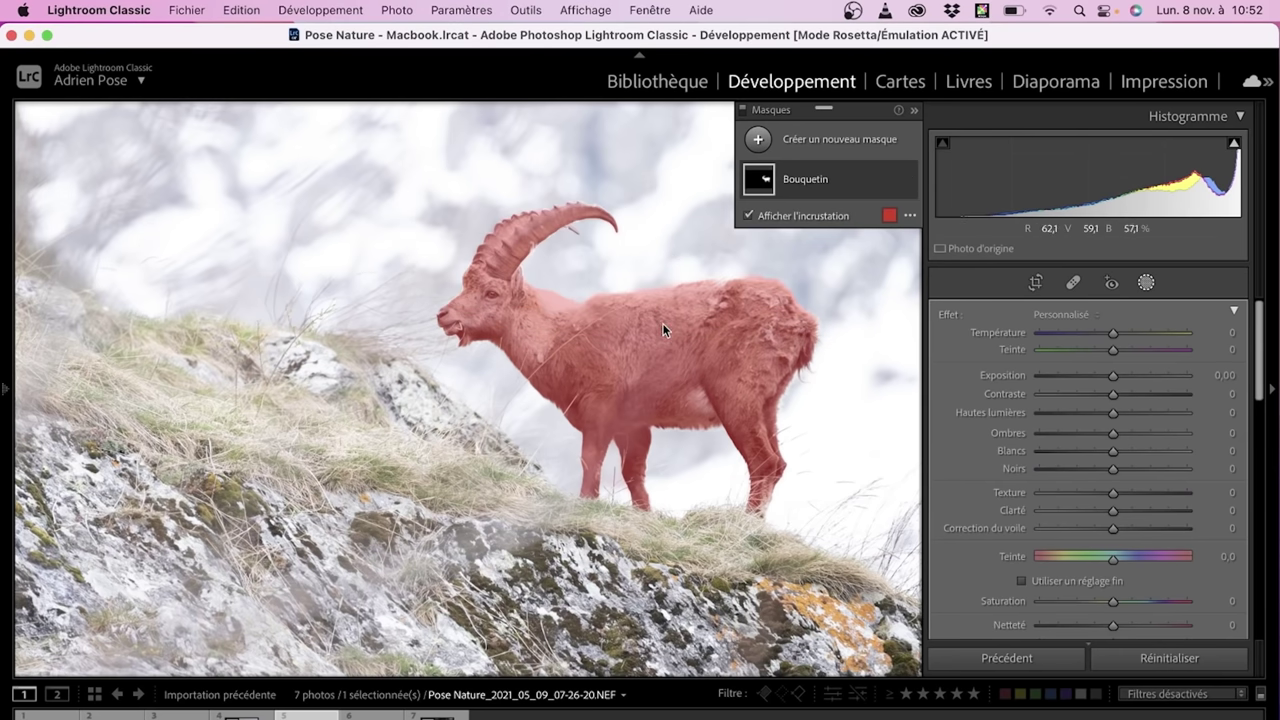
key("o")
key("z")
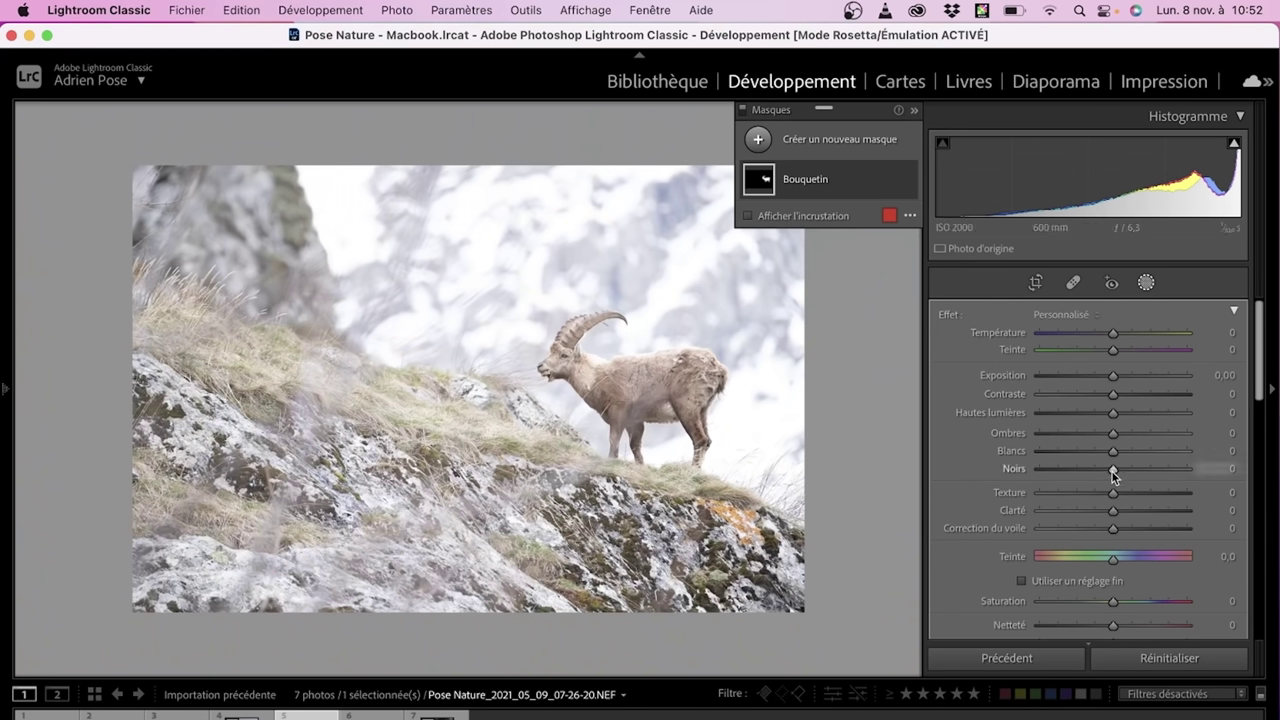
Give the Bouquetin mask Blacks −35, Texture 21, Shadows 8 and Contrast 18, then exit masking
left_click_drag(1112, 472, 1095, 472)
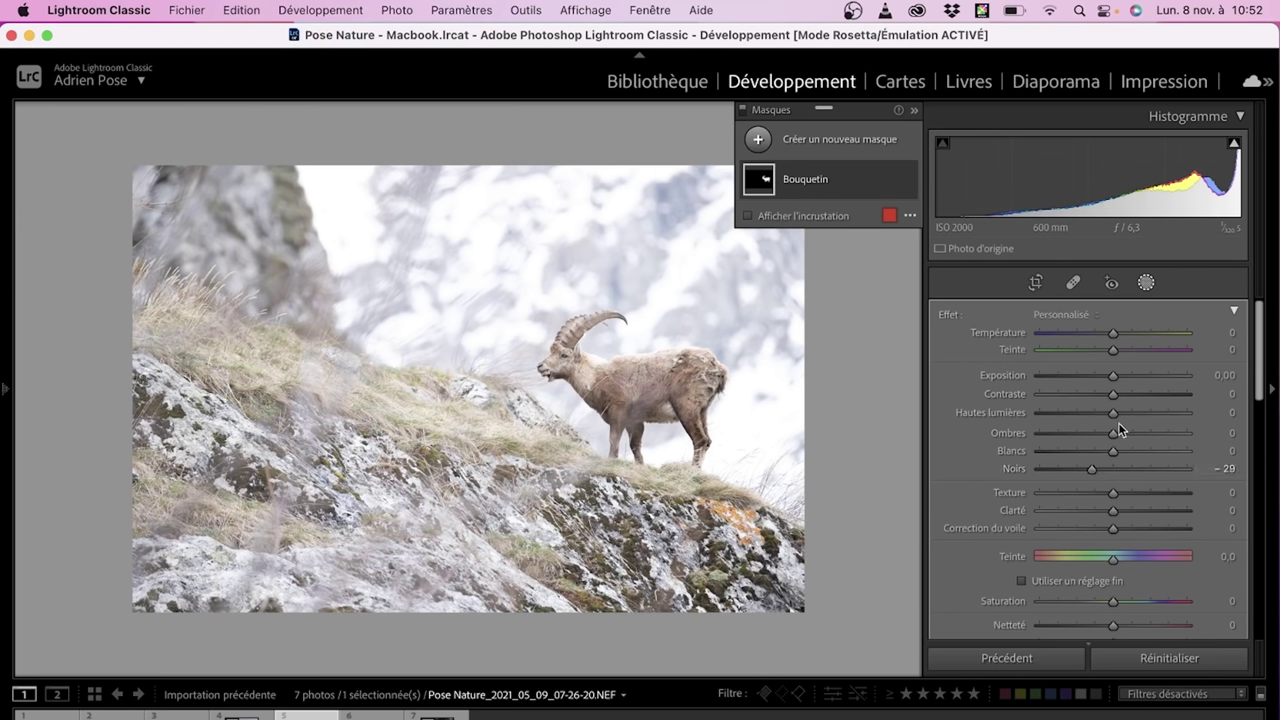
left_click_drag(1112, 492, 1127, 494)
left_click_drag(1111, 437, 1086, 470)
left_click_drag(1113, 395, 1127, 397)
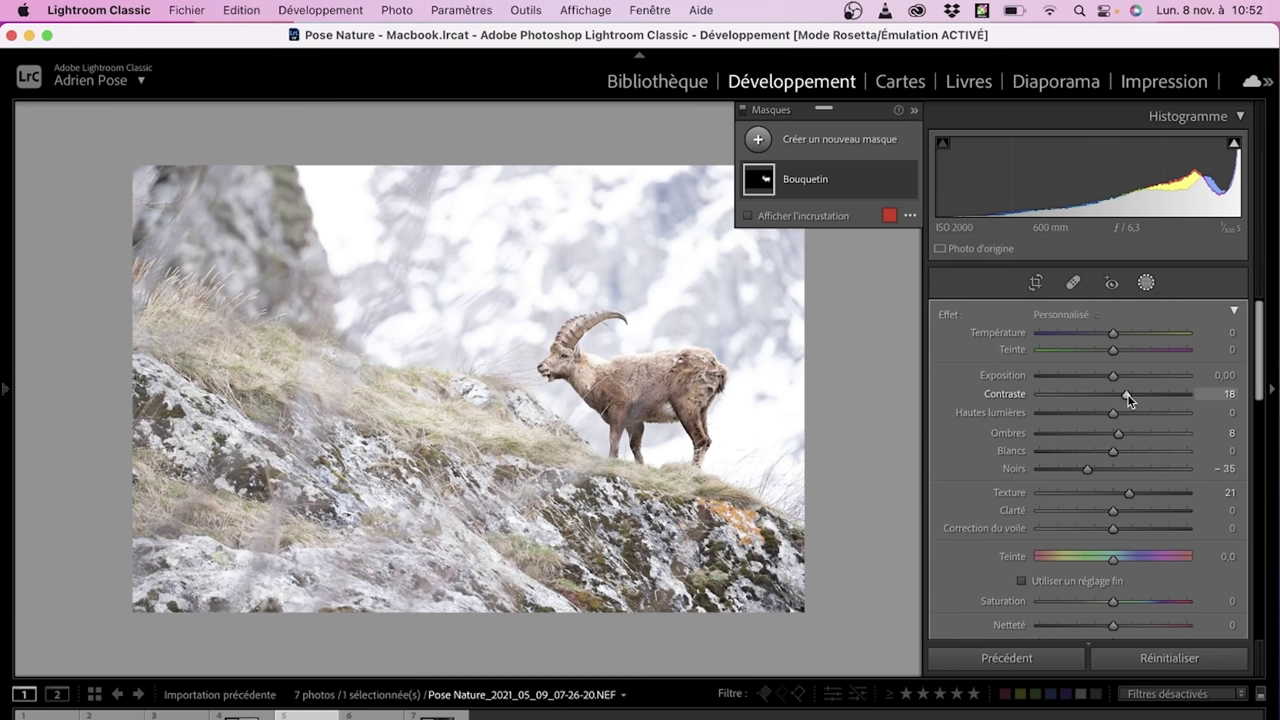
left_click(1145, 283)
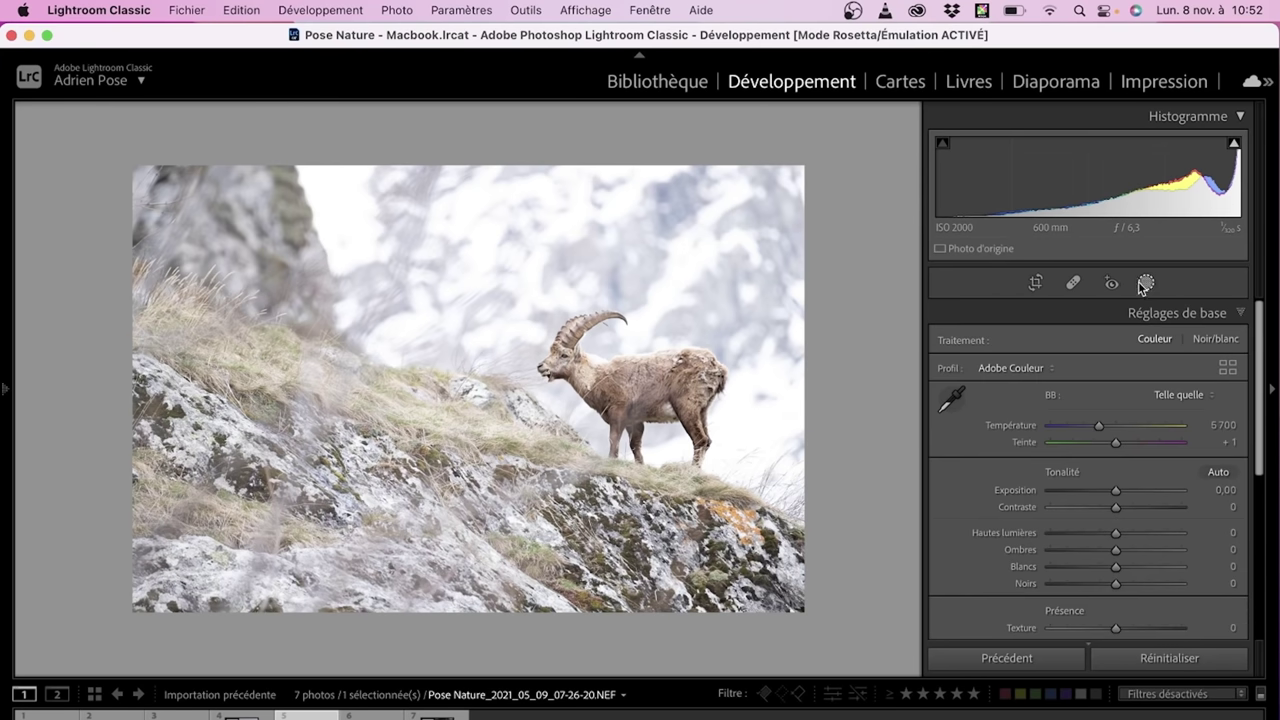
Add a Select Subject mask and invert it to cover the background around the ibex
left_click(1145, 283)
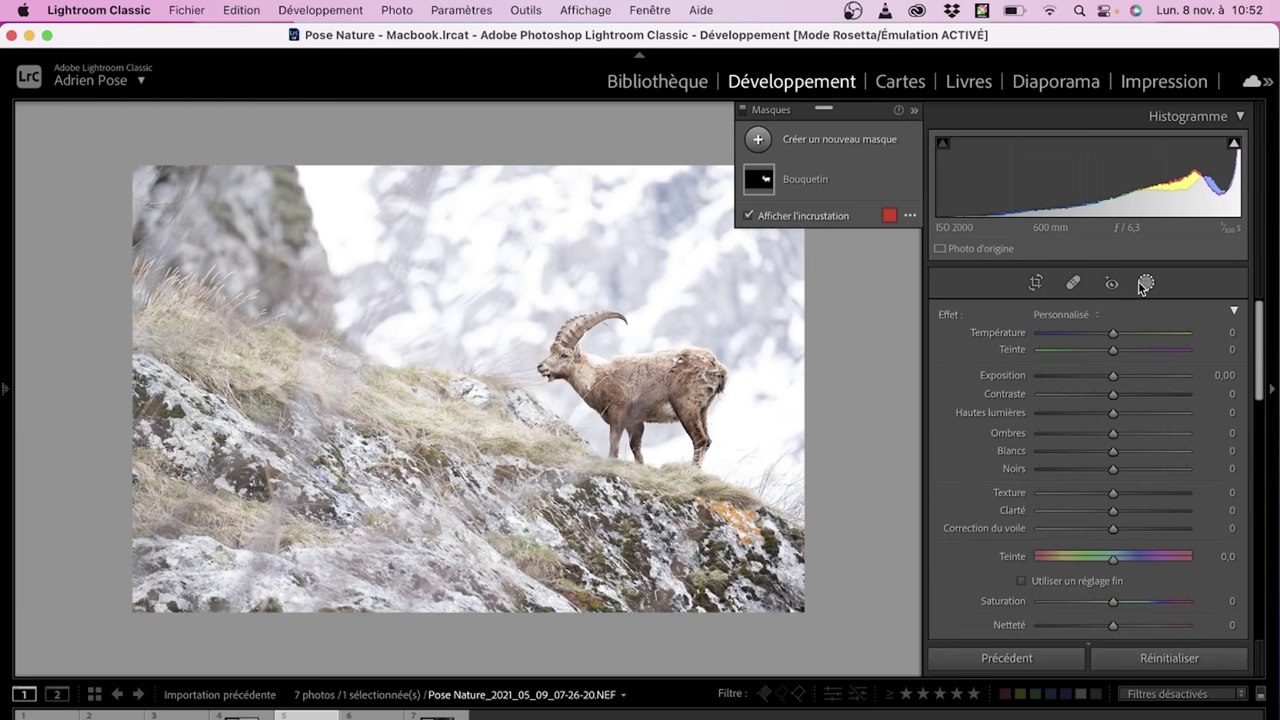
left_click(864, 146)
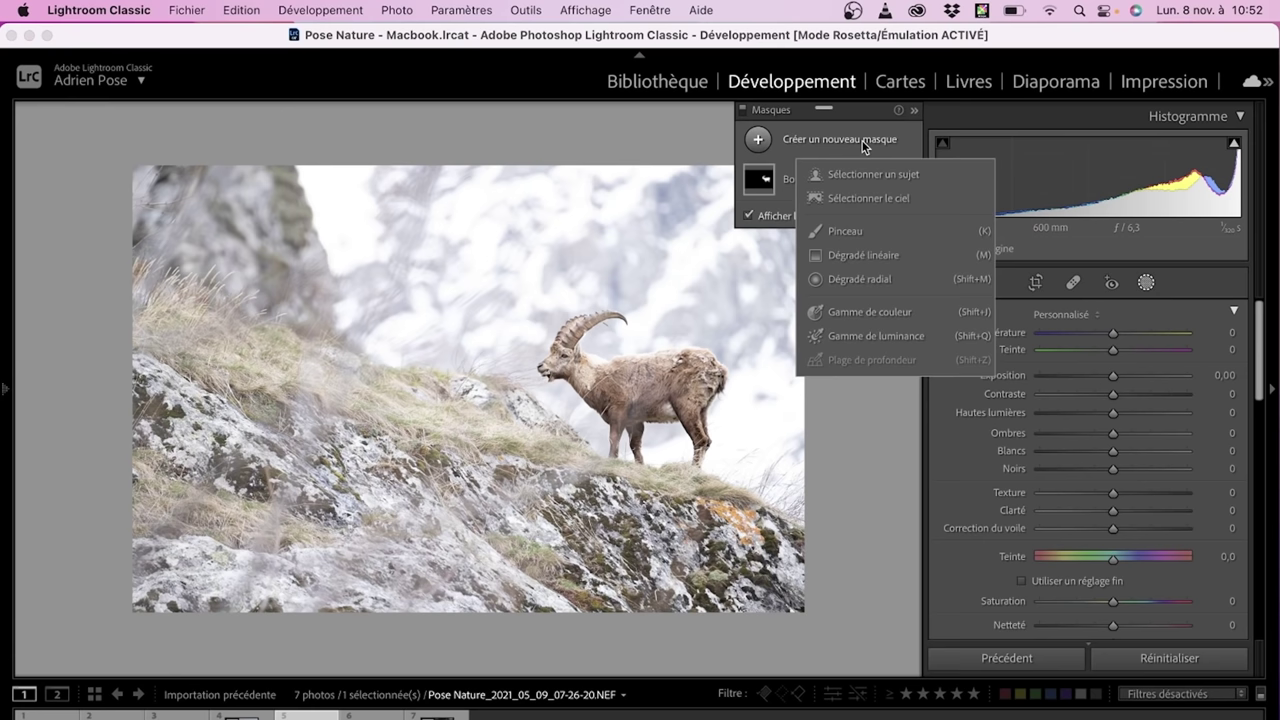
left_click(865, 176)
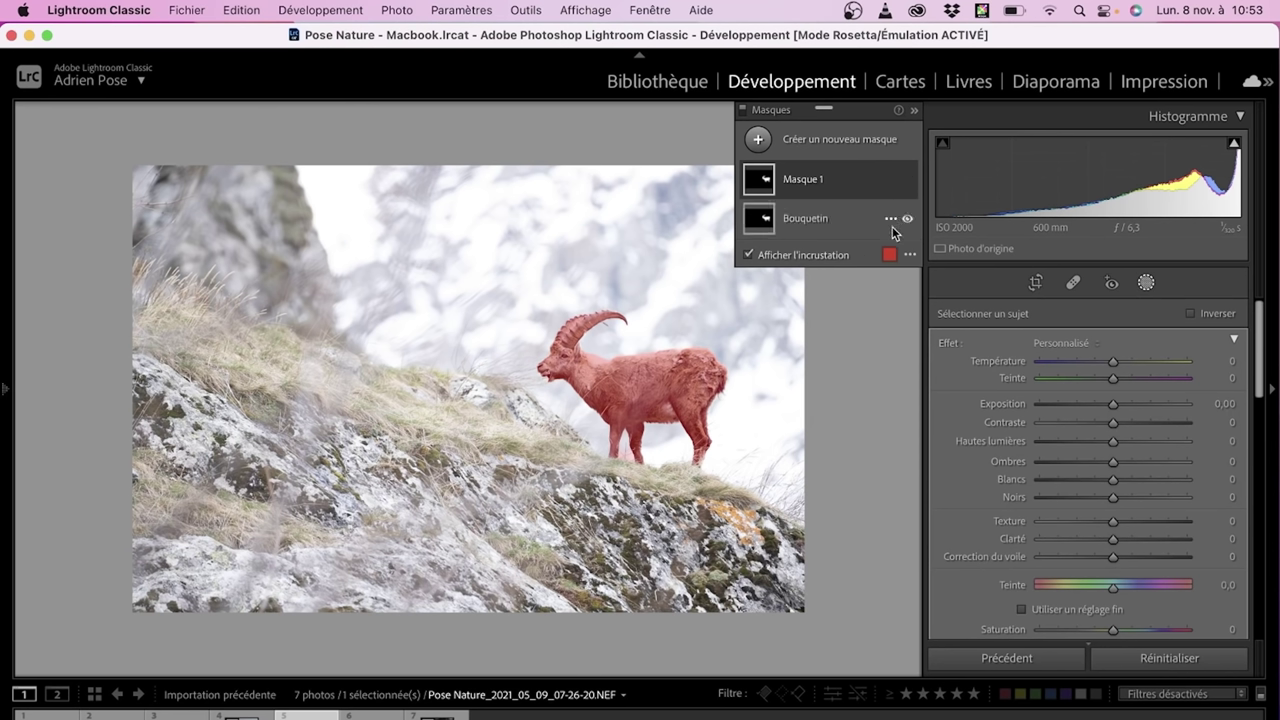
left_click(1192, 314)
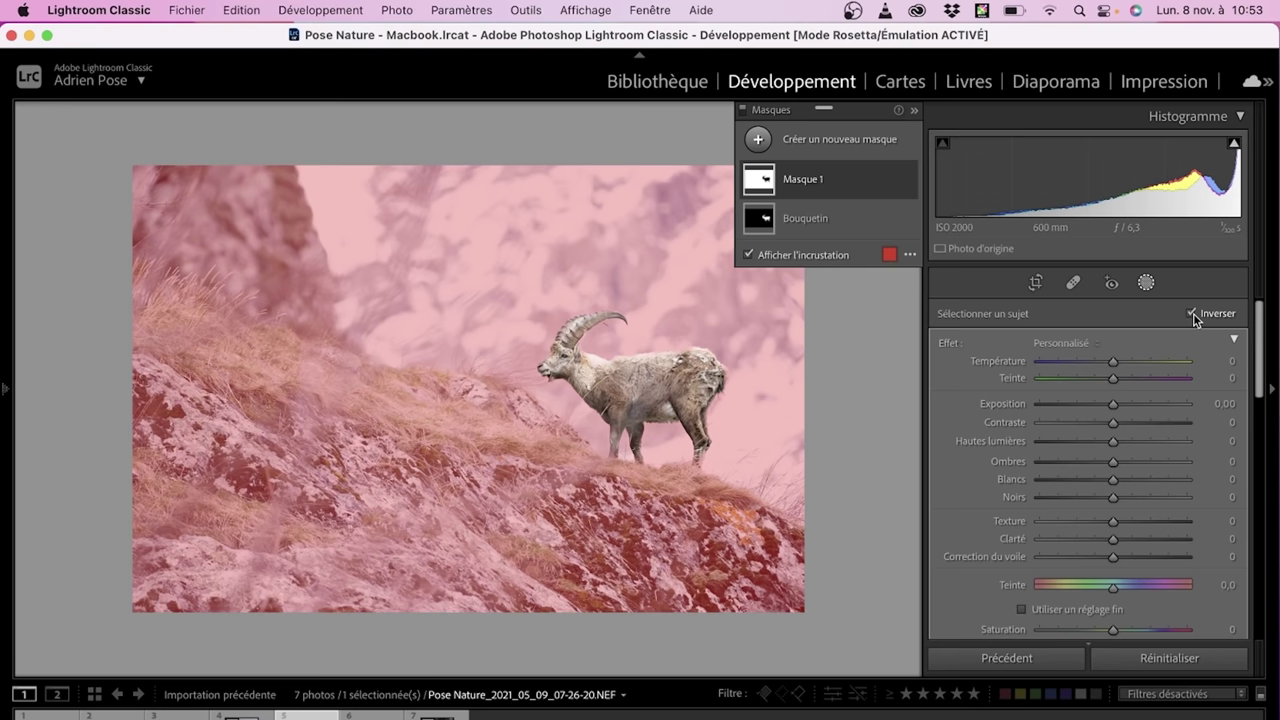
Rename Masque 1 to 'Reste de l'image' and hide the red mask overlay
double_click(803, 180)
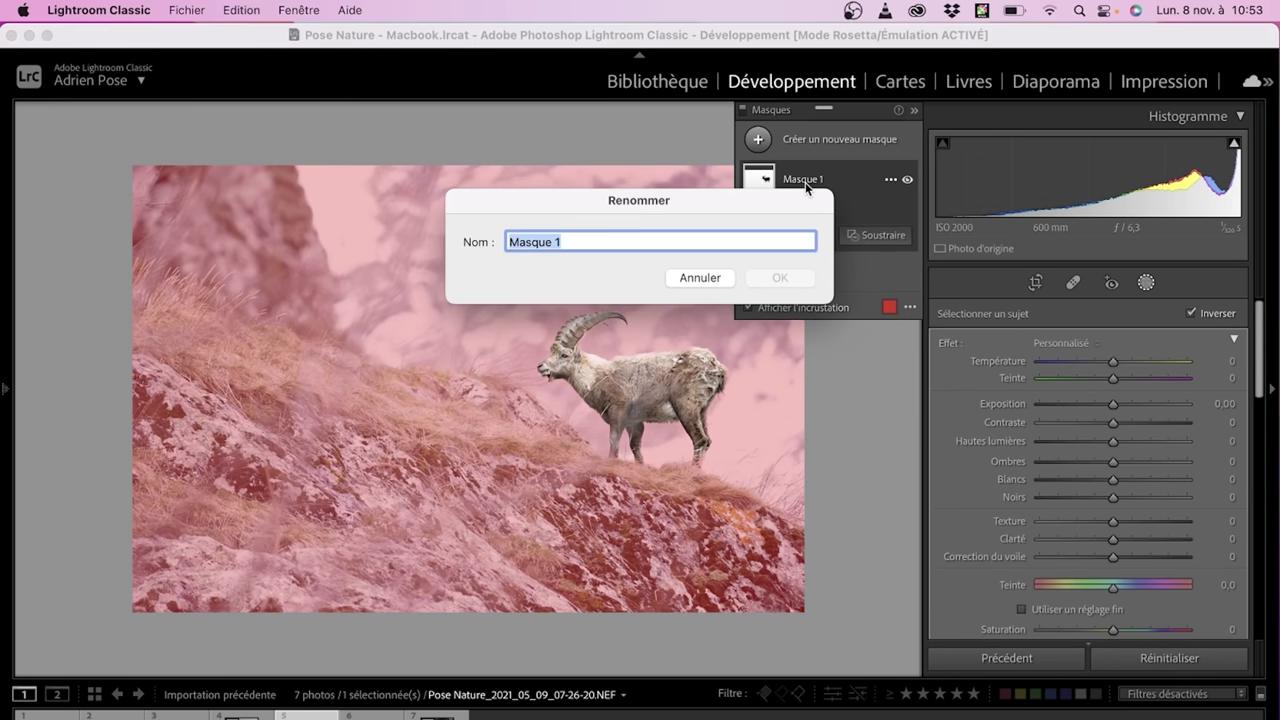
type("Reste de l'image")
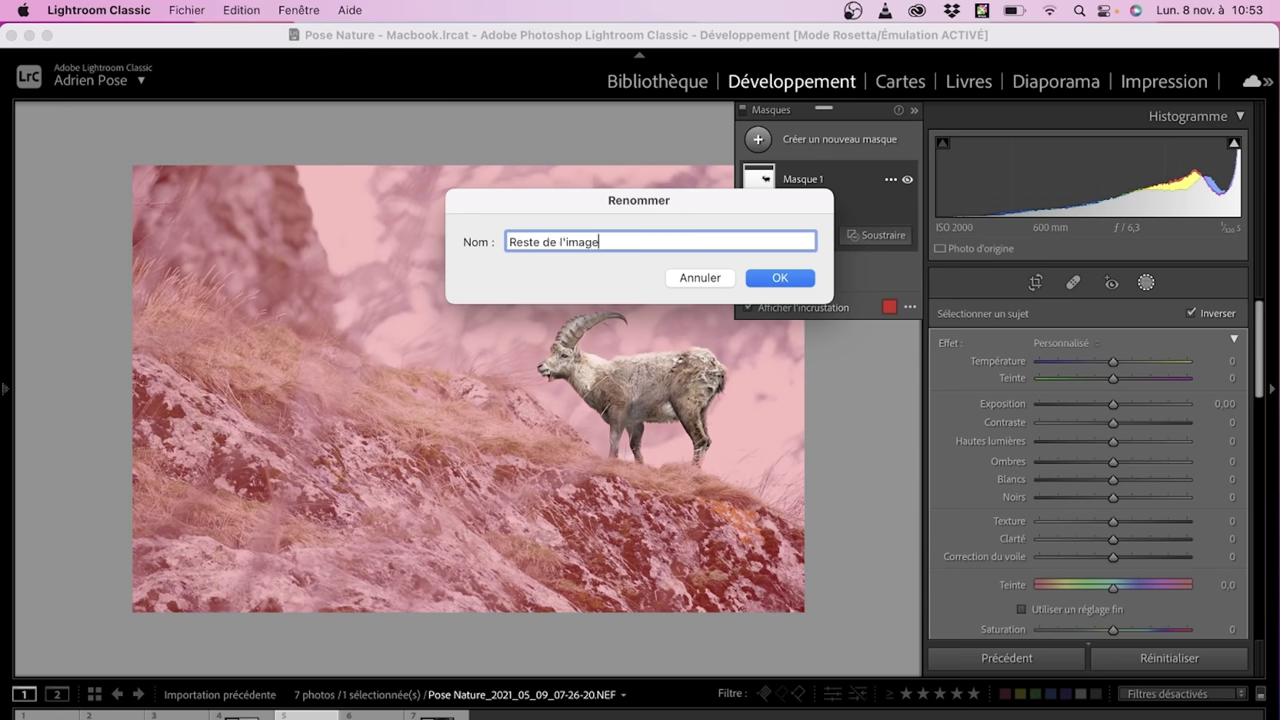
key("Return")
key("o")
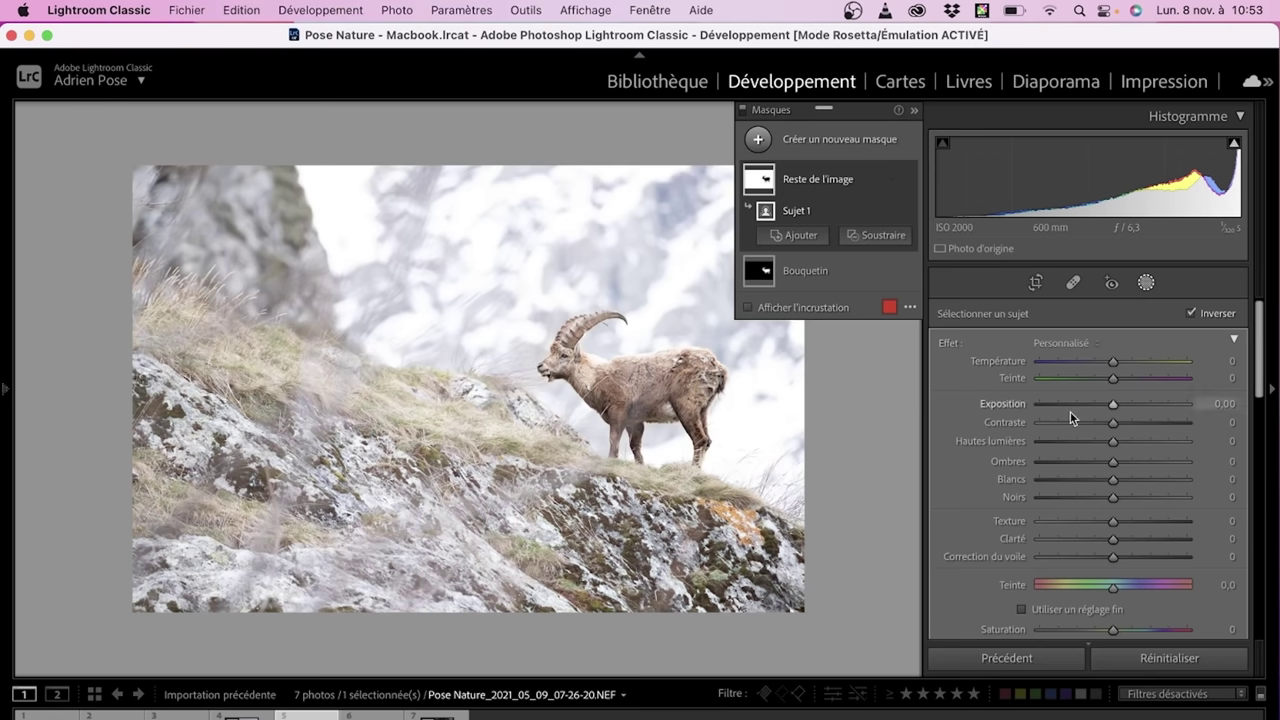
Set the Reste de l'image mask to Exposure 0,86, Shadows 38 and Highlights −35
left_click_drag(1111, 405, 1118, 410)
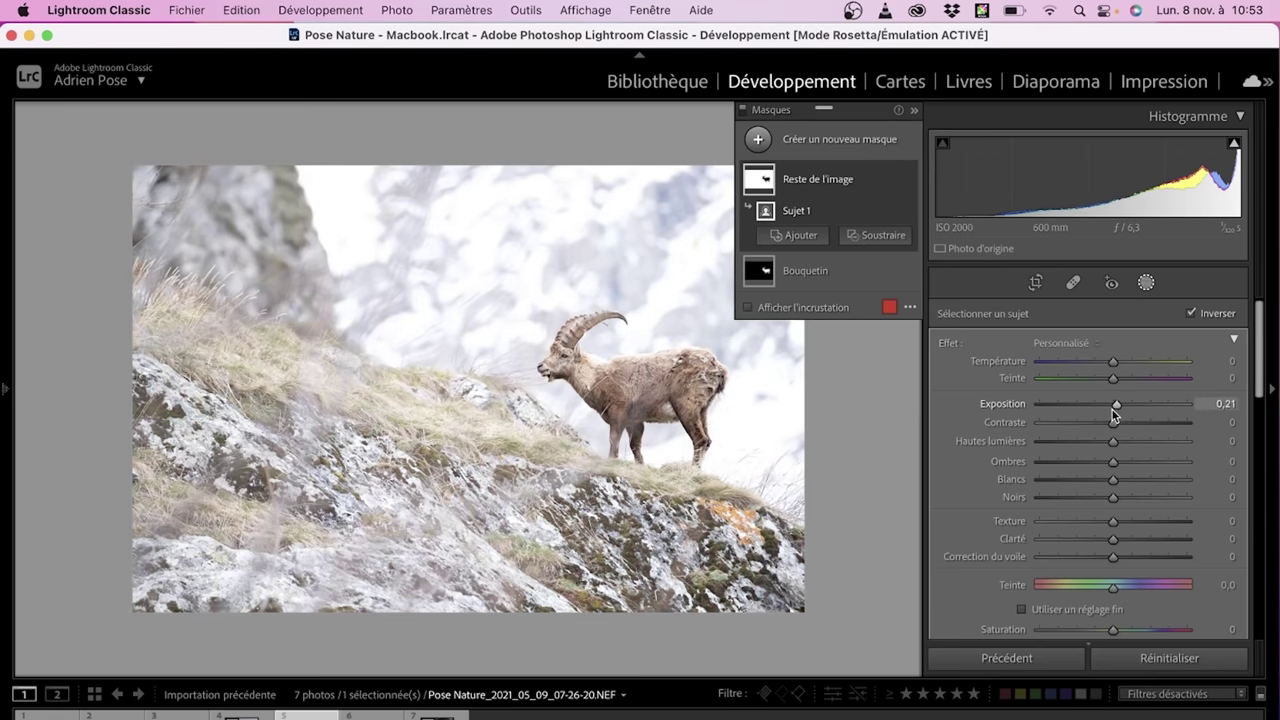
left_click_drag(1120, 408, 1129, 405)
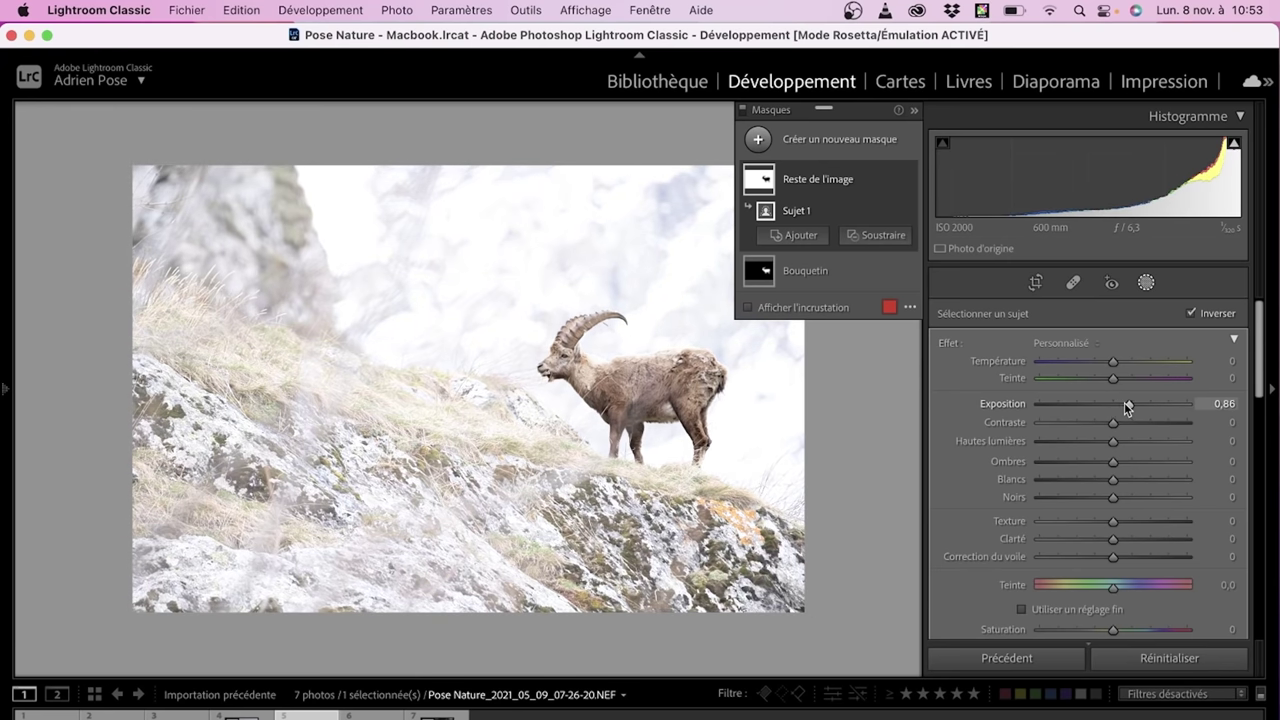
left_click_drag(1113, 461, 1140, 462)
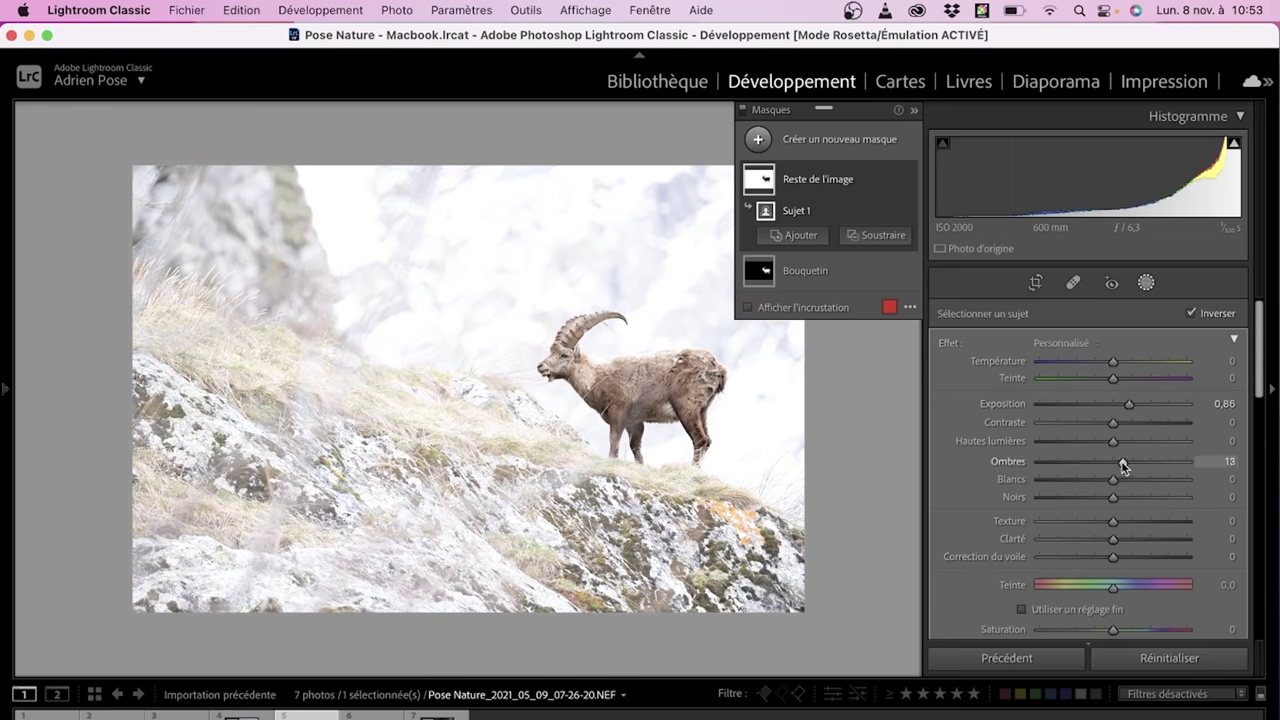
left_click_drag(1113, 441, 1085, 438)
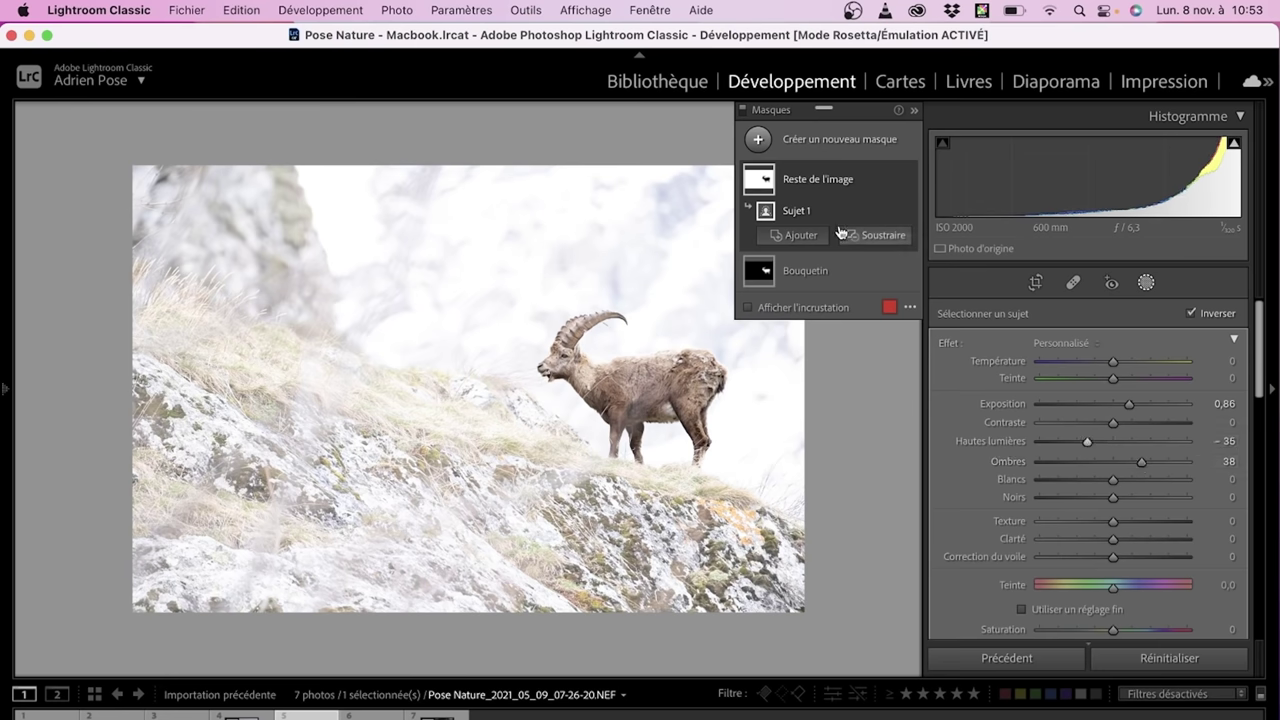
Inspect the Bouquetin mask's components, then reselect the Reste de l'image mask
left_click(826, 276)
left_click(830, 219)
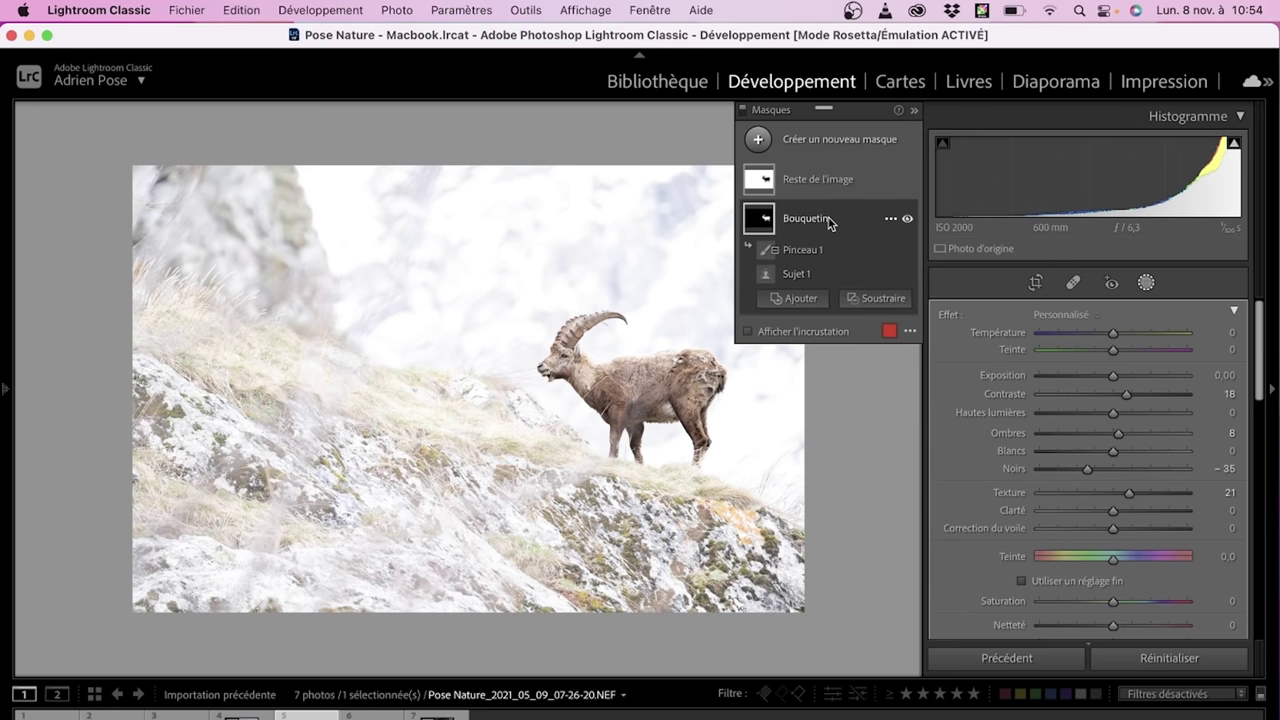
left_click(814, 224)
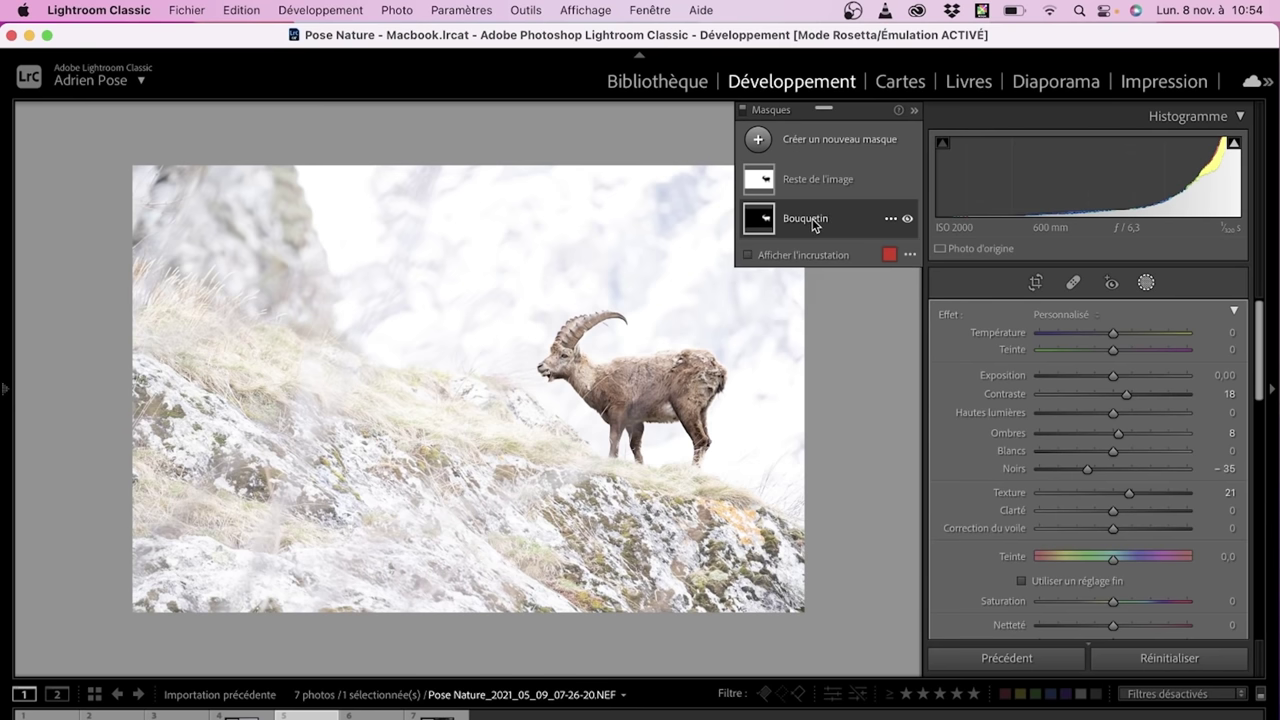
left_click(817, 184)
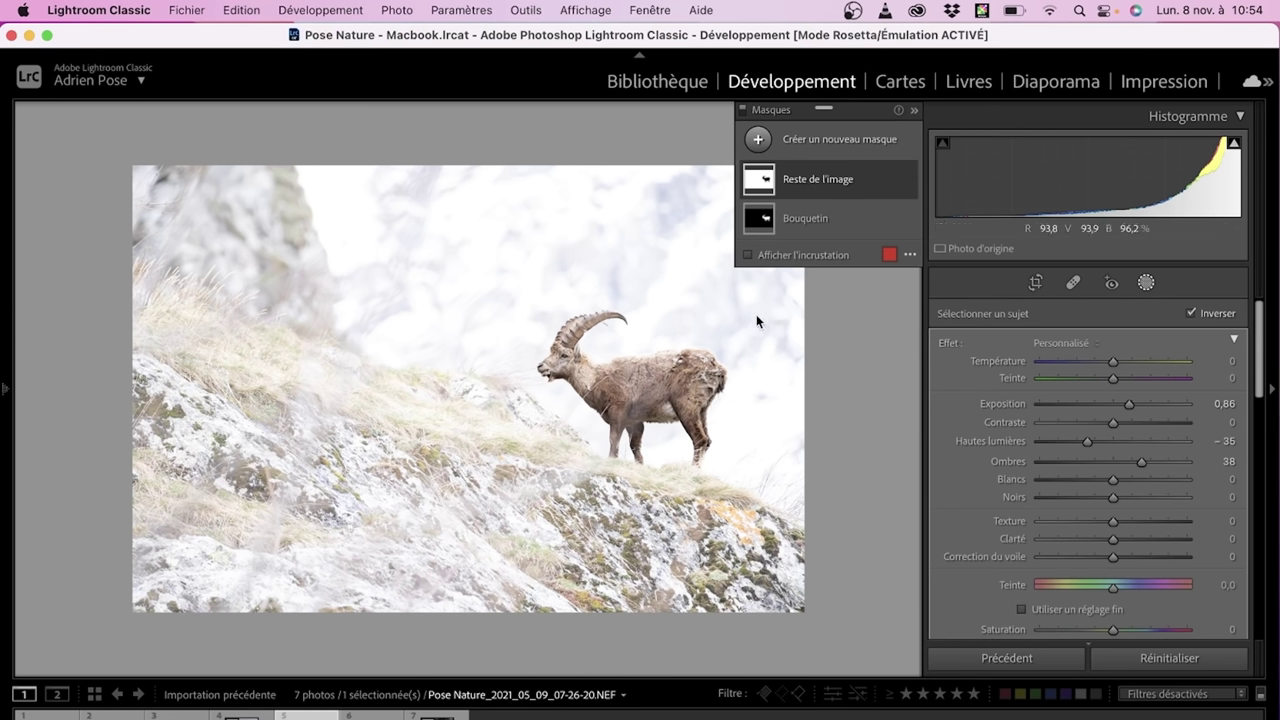
Hide the panels and toggle the Reste de l'image and Bouquetin masks to compare
key("Tab")
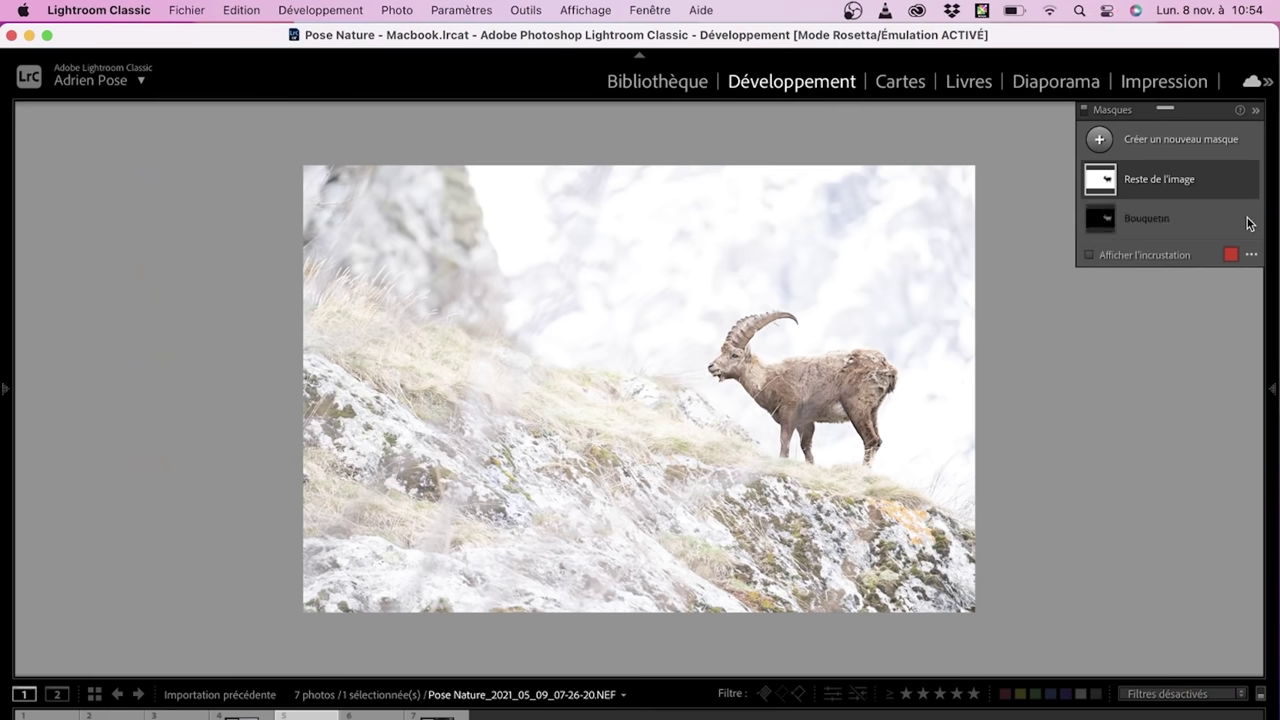
left_click(1249, 179)
mouse_move(1170, 218)
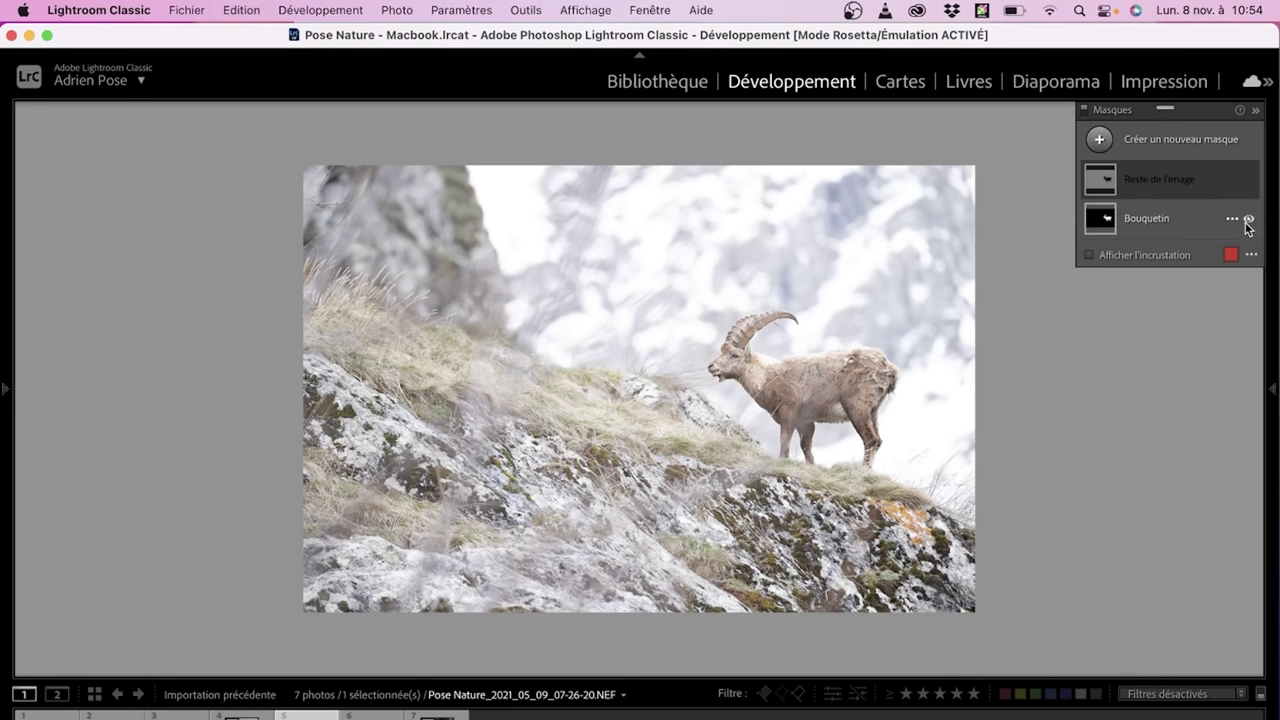
left_click(1249, 219)
left_click(1249, 180)
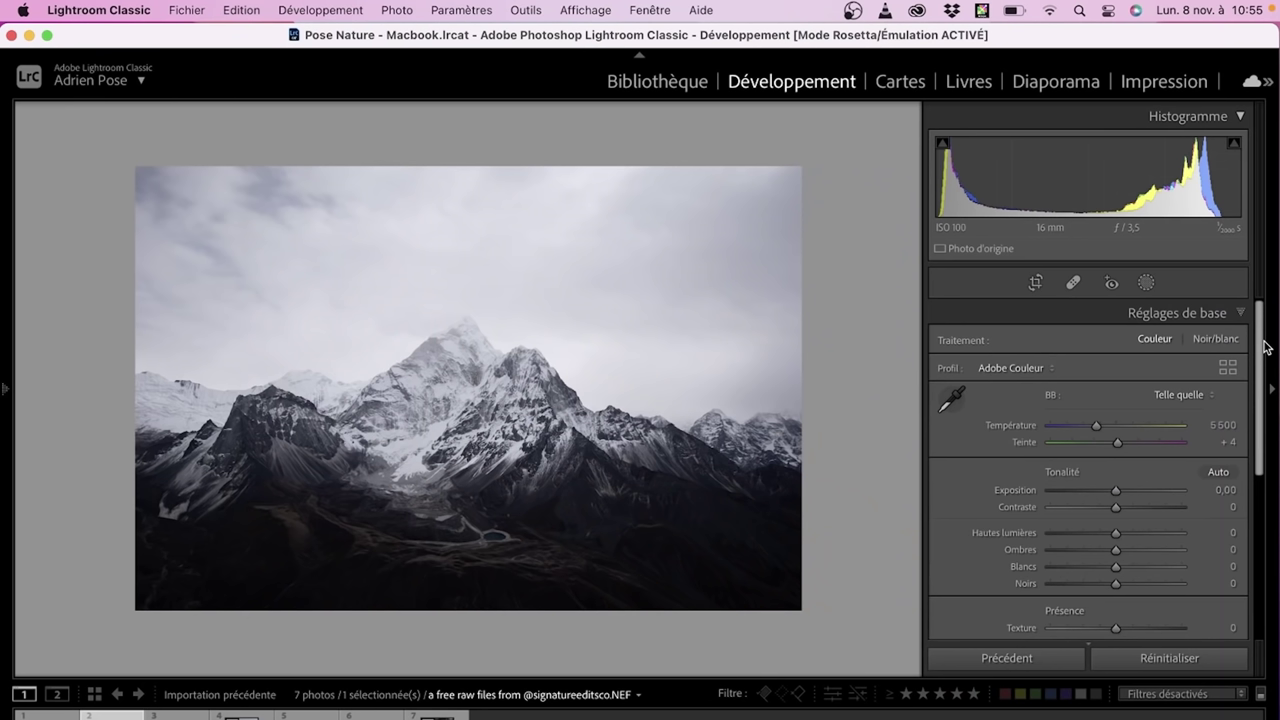
Add a Select Sky mask to the mountain photo, zoom on the ridge, and choose brush subtraction
left_click(1147, 284)
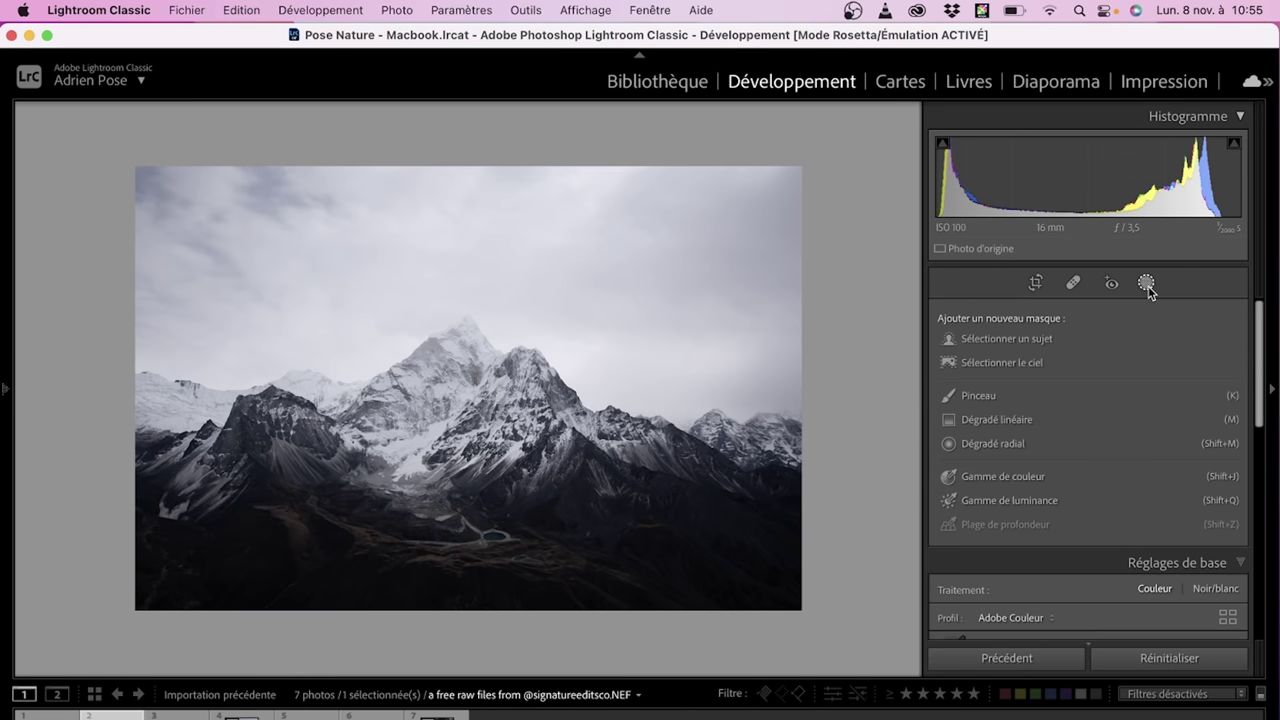
left_click(1003, 363)
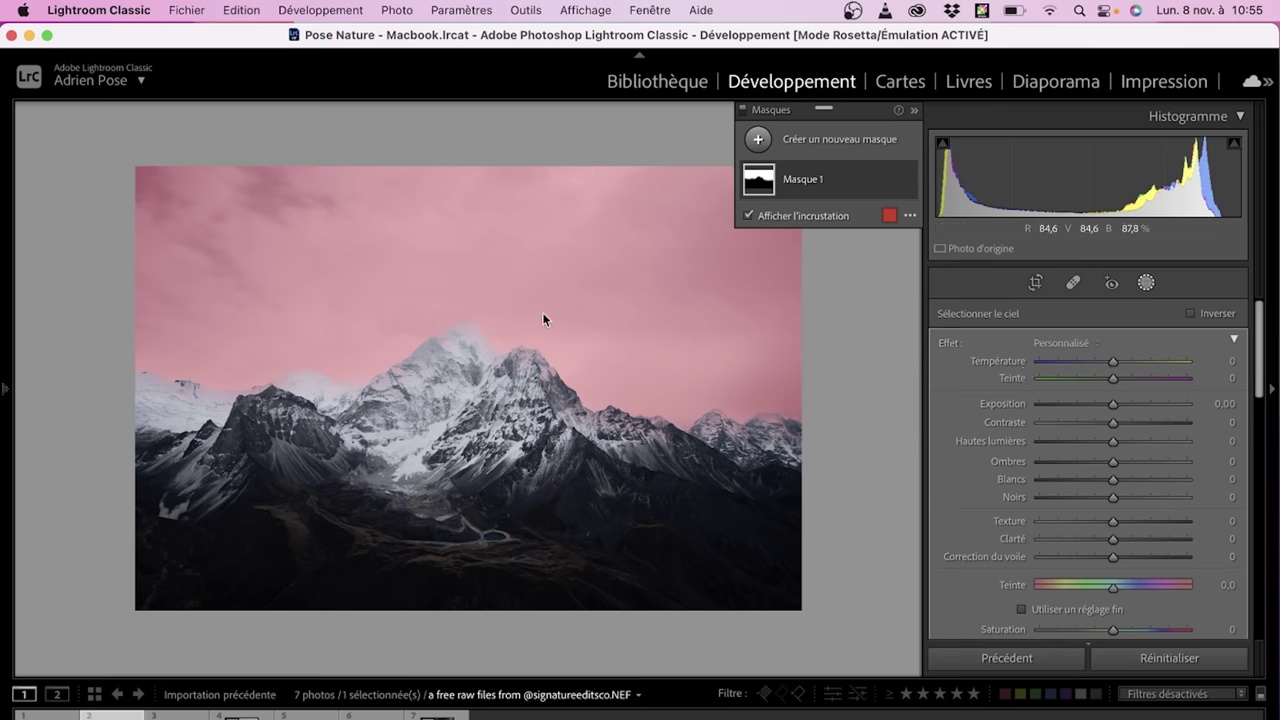
left_click(591, 415)
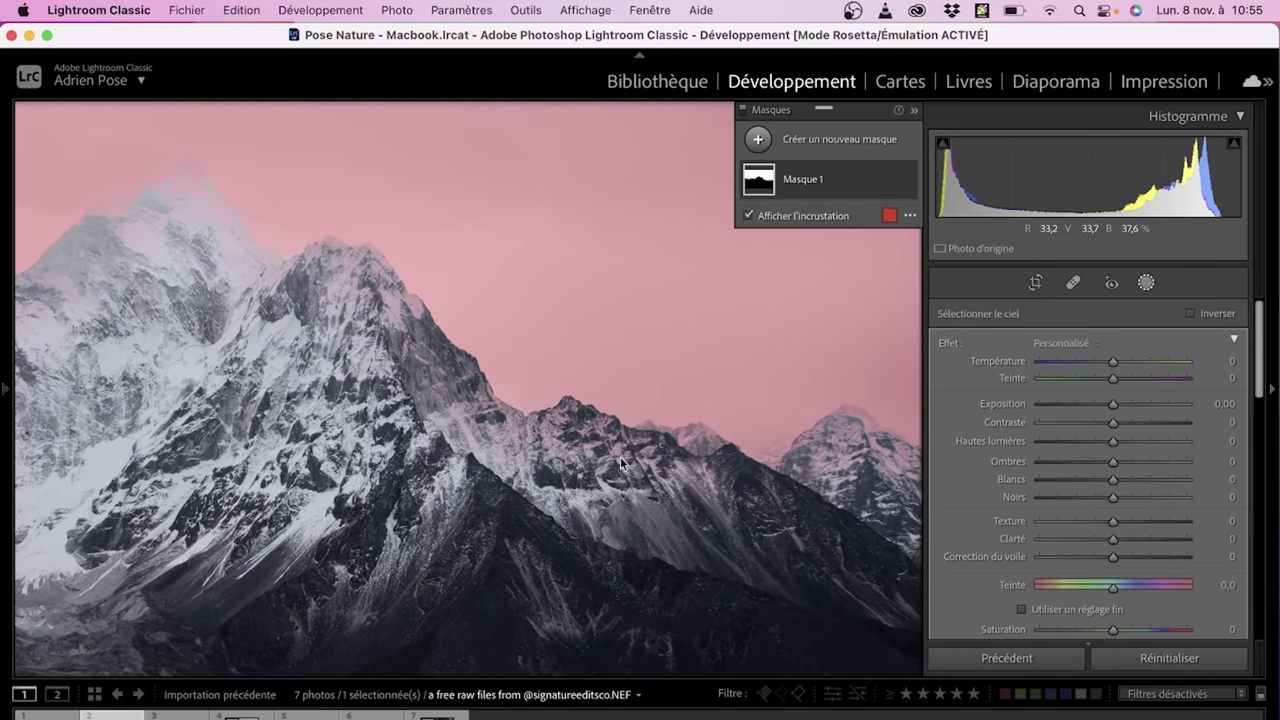
mouse_move(826, 180)
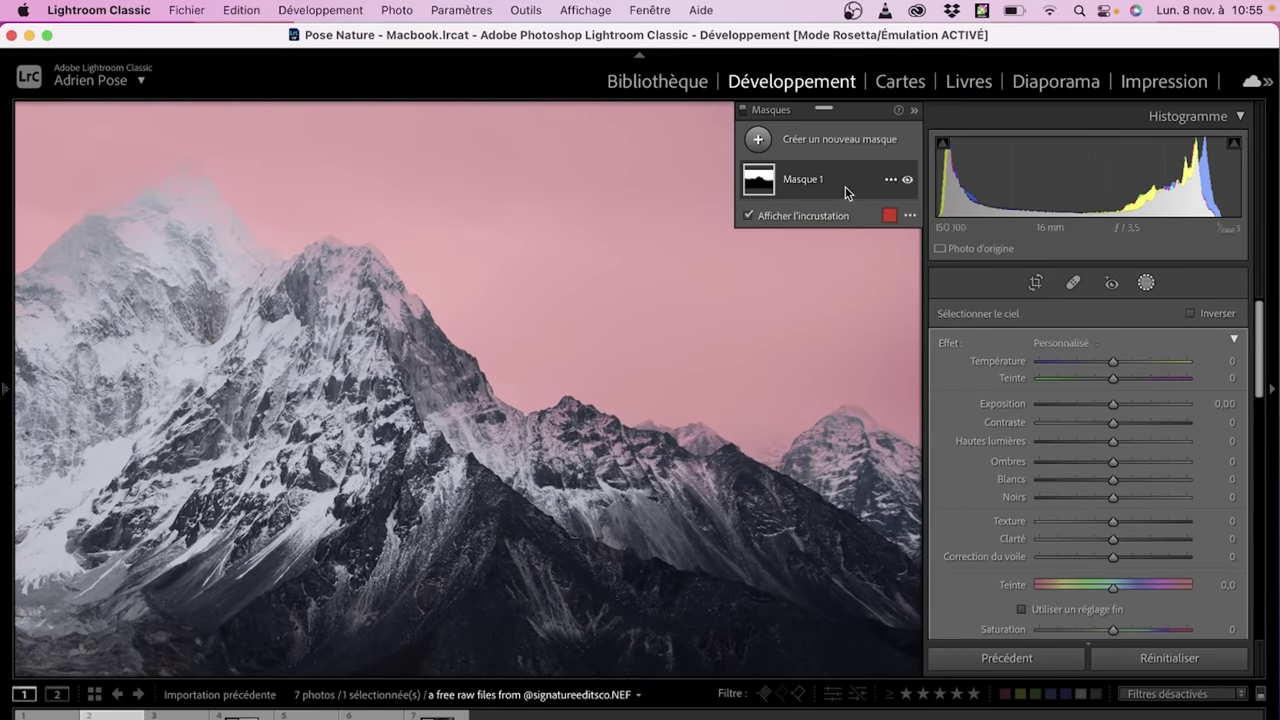
left_click(845, 187)
left_click(869, 237)
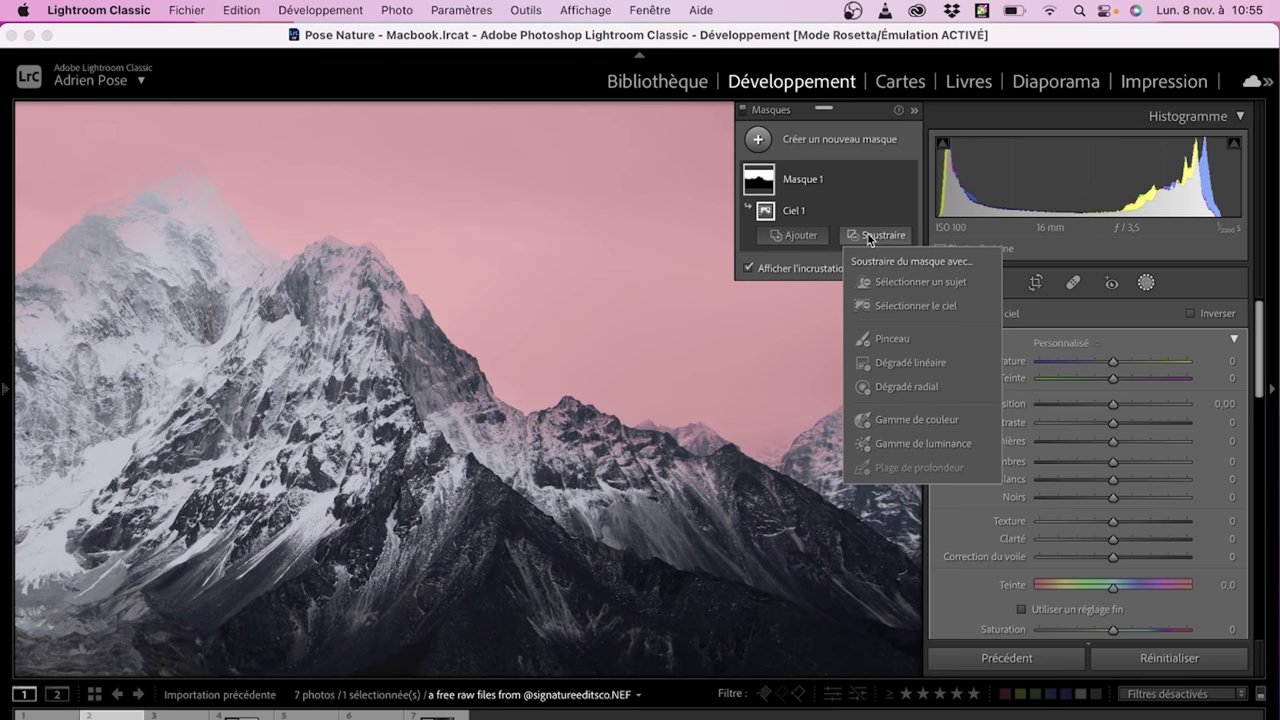
left_click(882, 342)
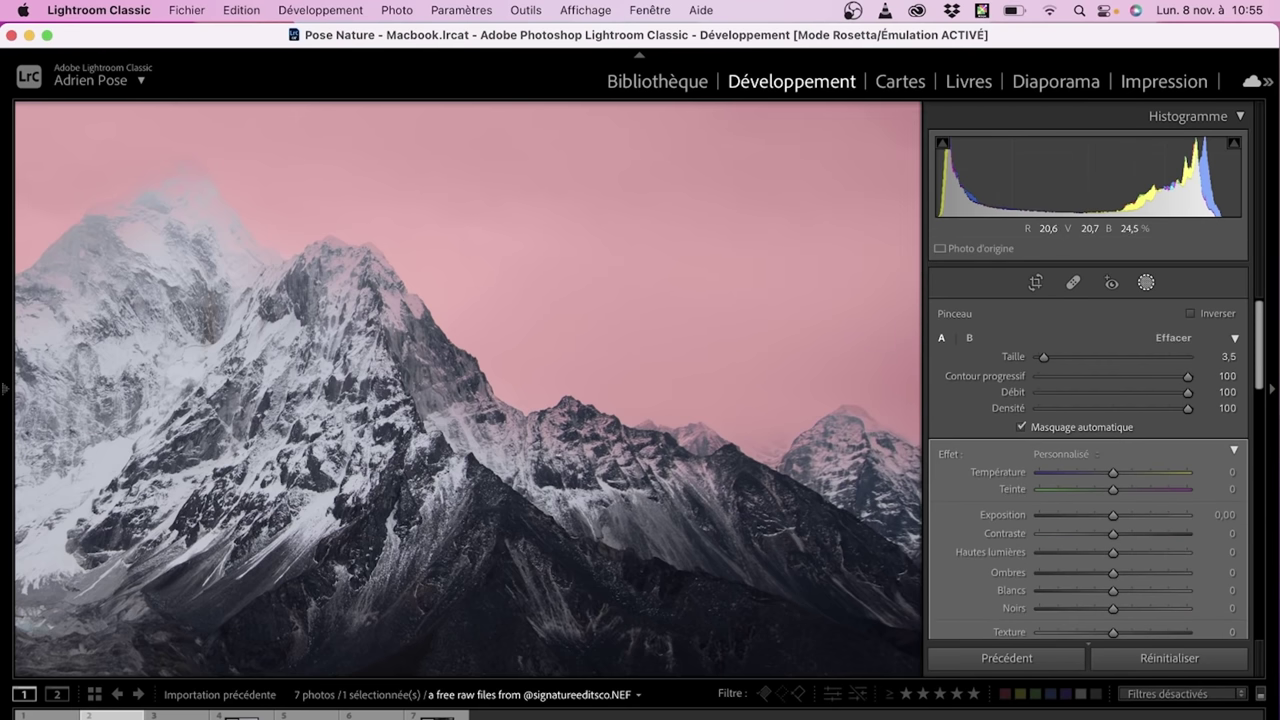
Set the subtracting brush to size 11,1 and feather 2, then rename the sky mask 'Ciel'
left_click_drag(1043, 357, 1057, 357)
left_click(1042, 376)
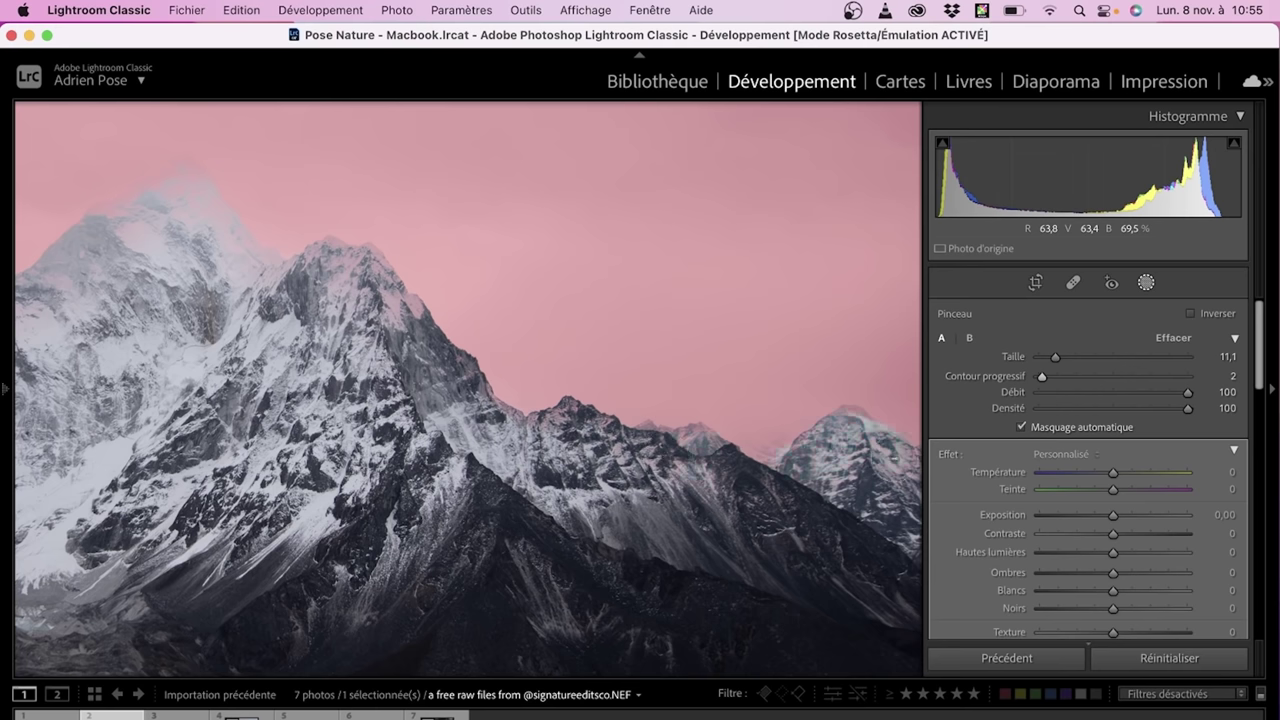
key("shift+w")
left_click(419, 395)
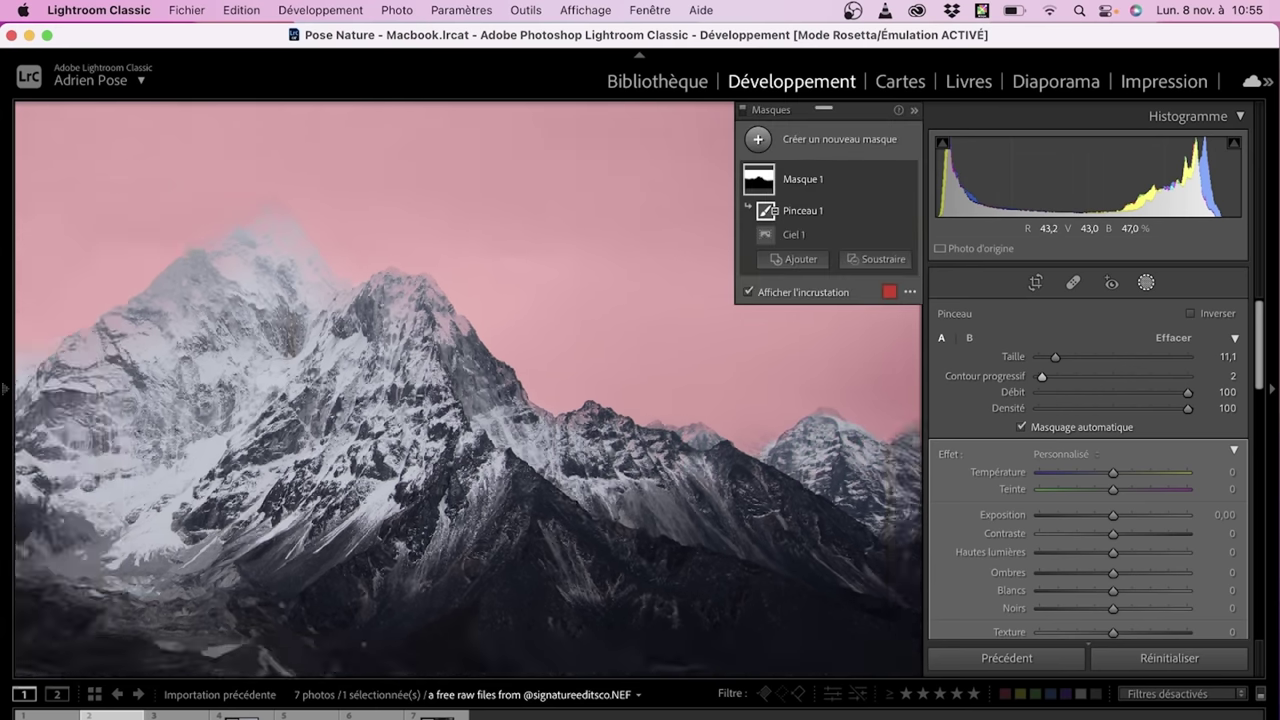
double_click(805, 181)
type("Ciel")
key("Return")
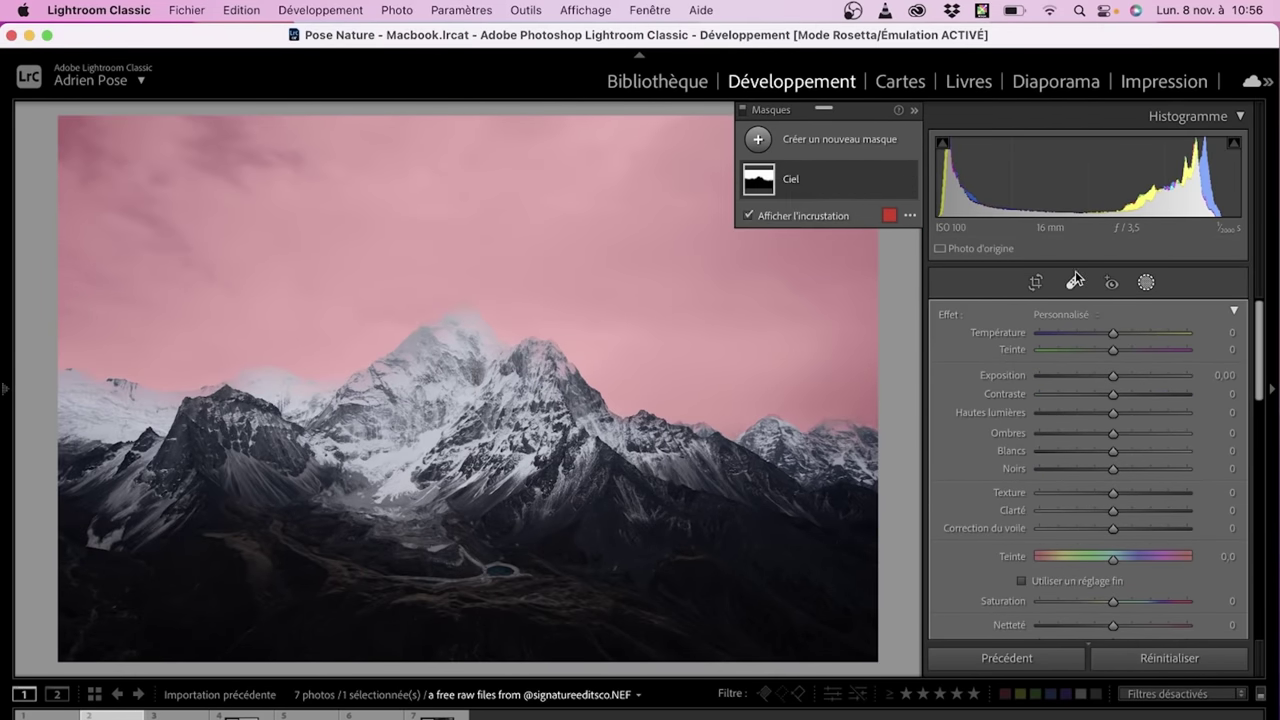
Hide the overlay, lower the sky's exposure to −0,37, add dehaze and deepen its blacks
key("o")
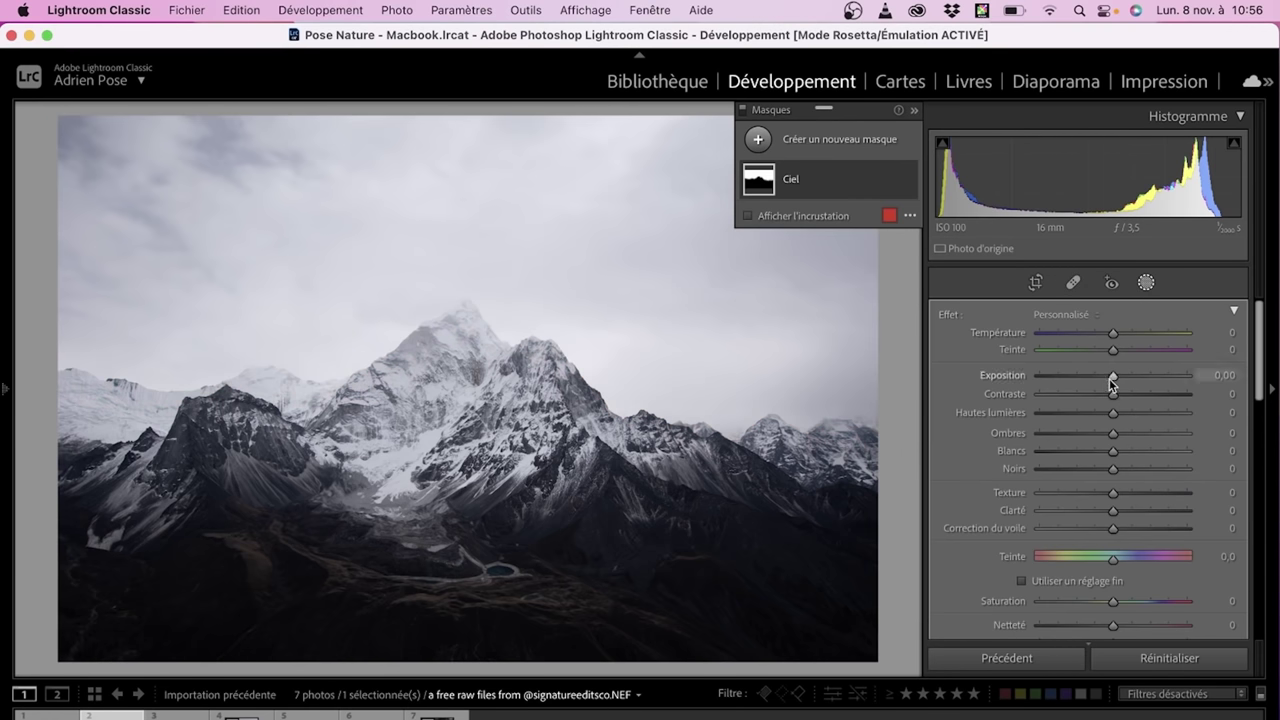
left_click_drag(1112, 376, 1106, 383)
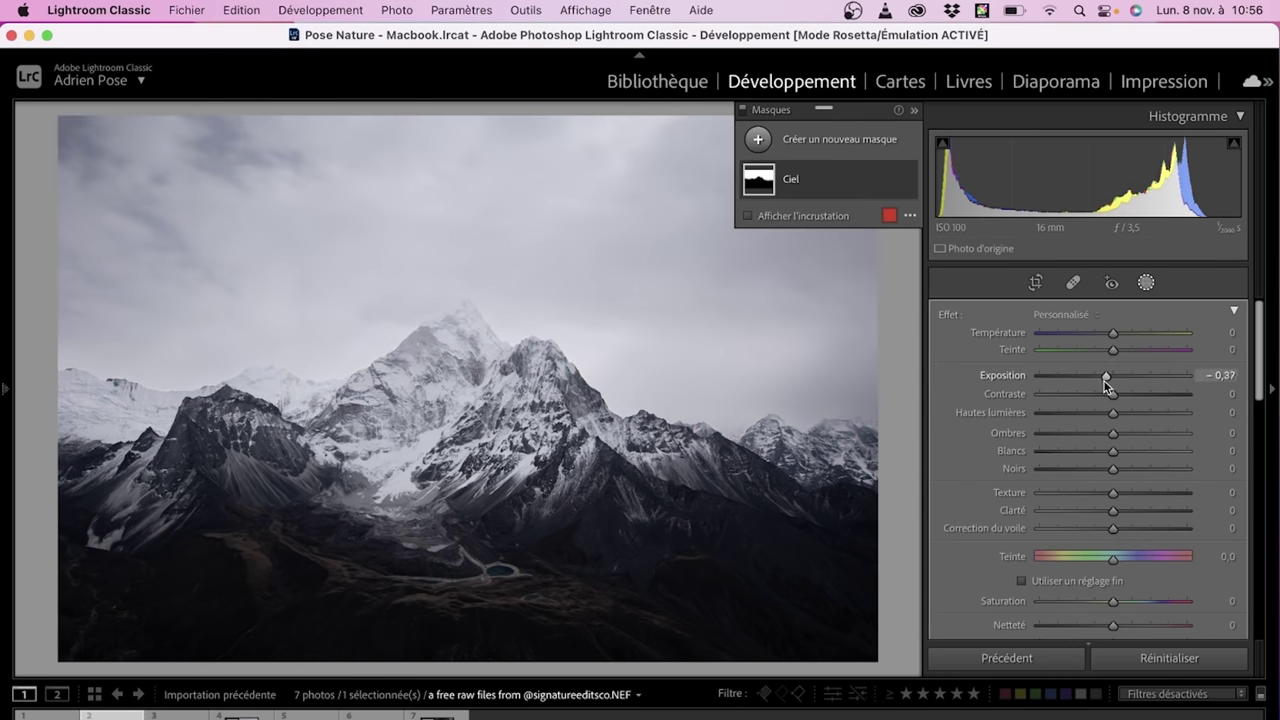
left_click_drag(1113, 527, 1140, 531)
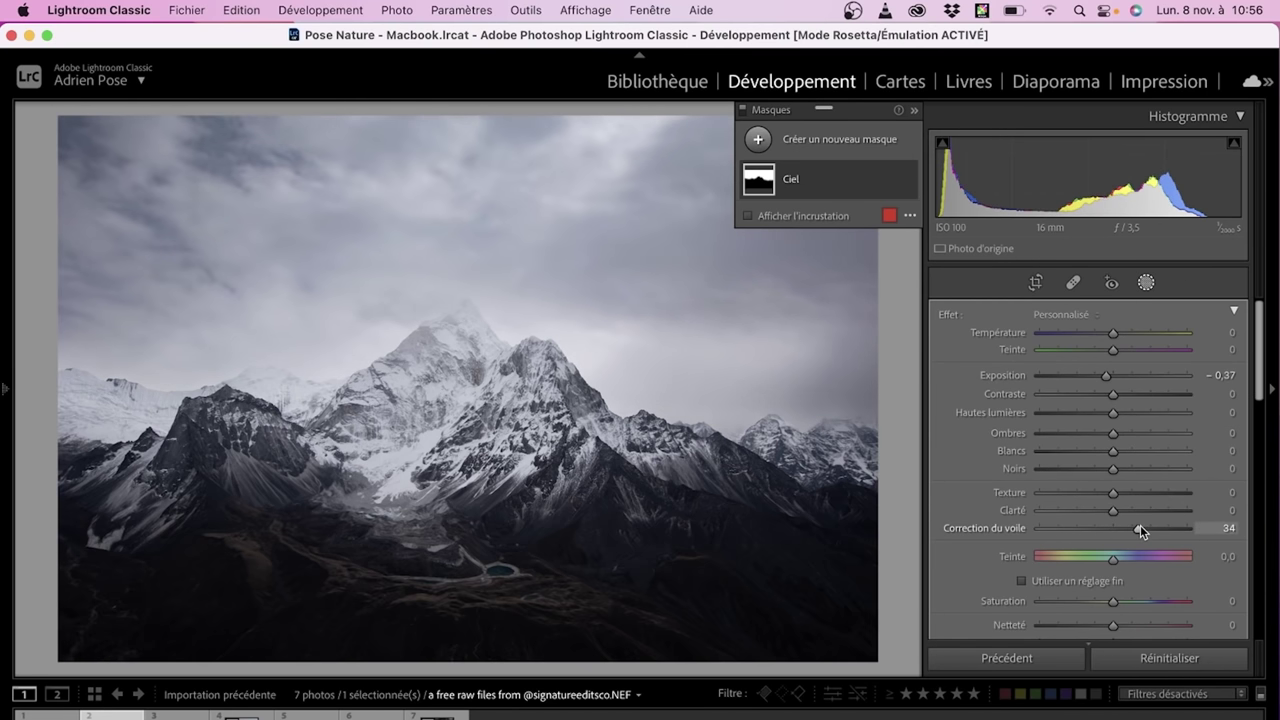
left_click(1141, 524)
left_click_drag(1113, 468, 1097, 470)
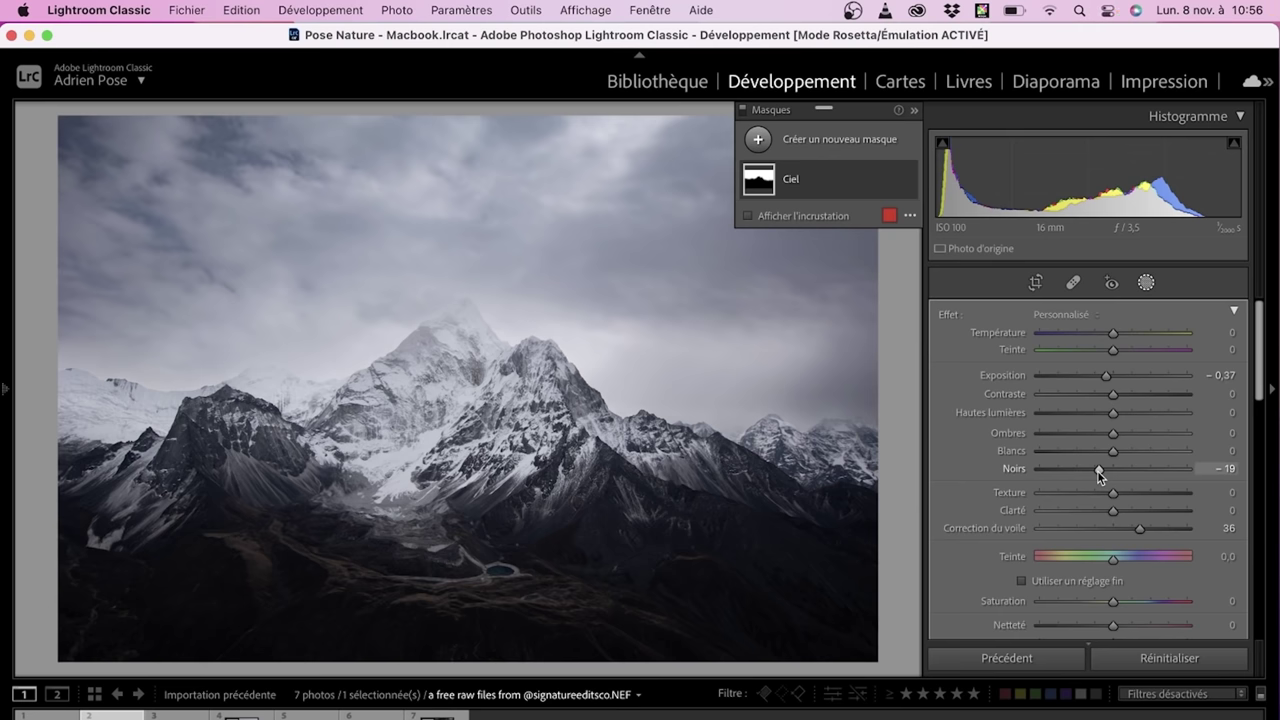
Raise the sky's contrast to 24, desaturate it to −24, and toggle the mask to compare
left_click_drag(1127, 398, 1129, 401)
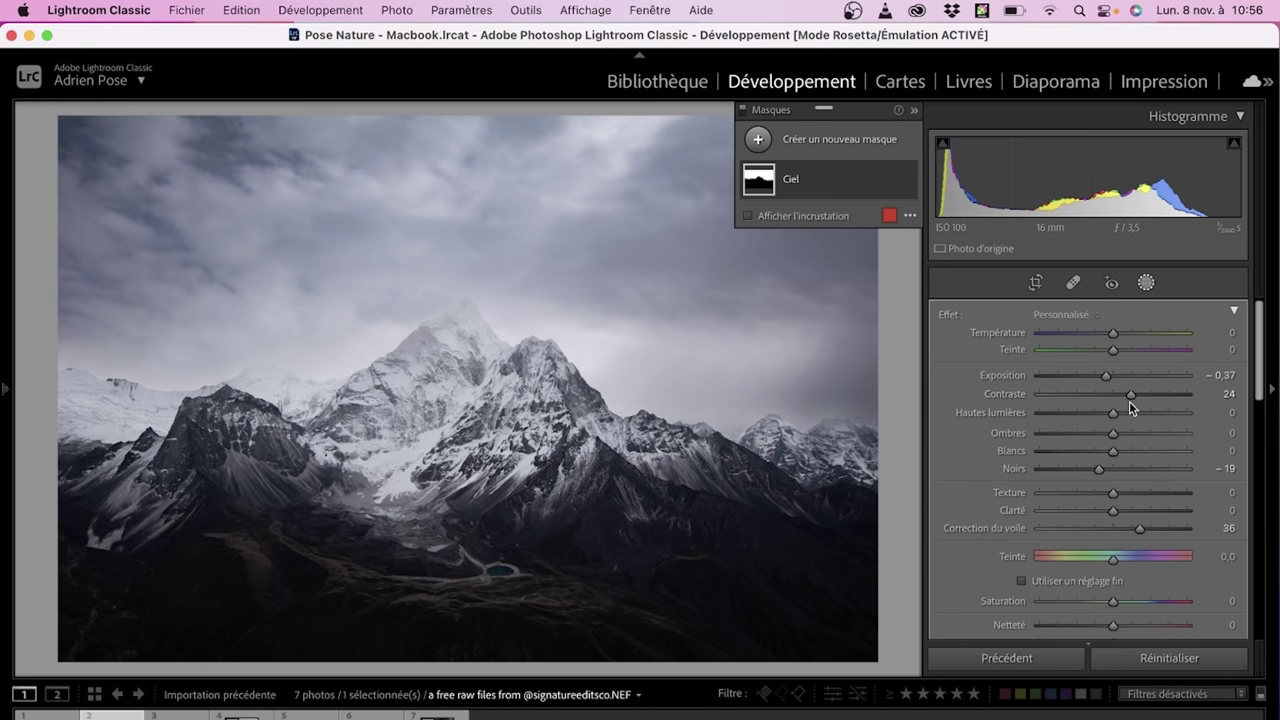
scroll(1130, 570, "down", 1)
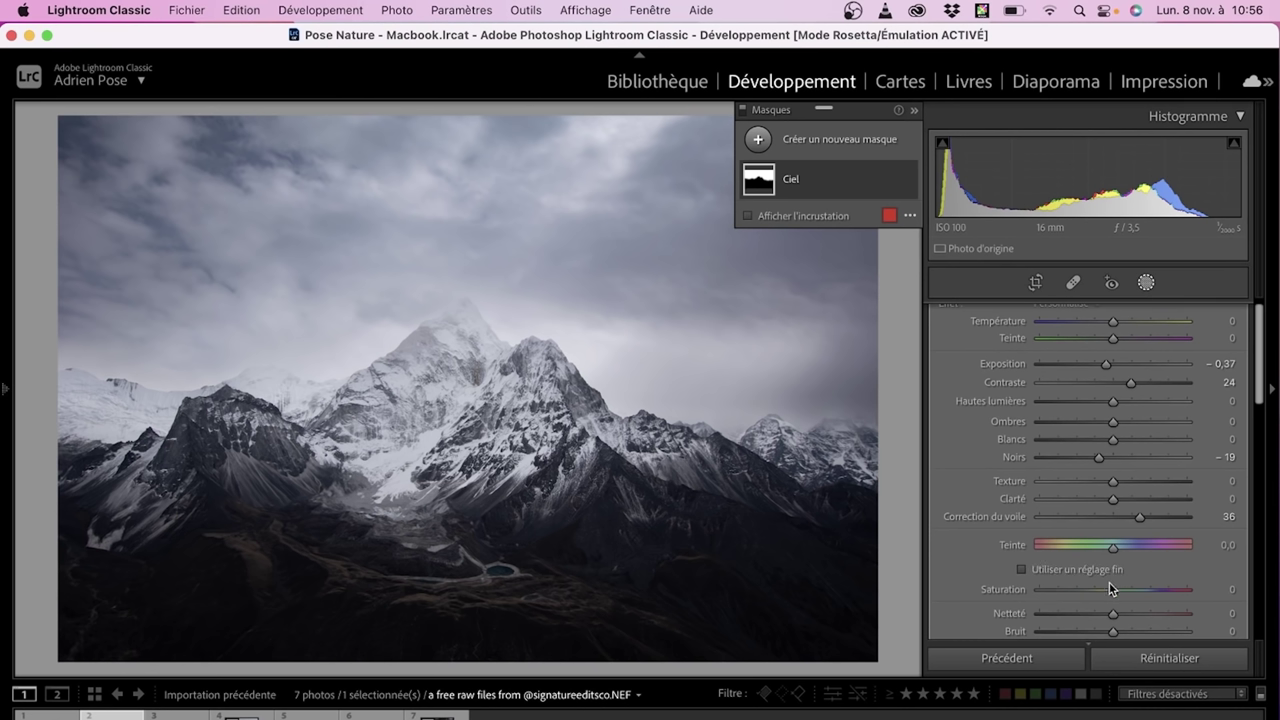
left_click_drag(1113, 590, 1097, 593)
mouse_move(830, 179)
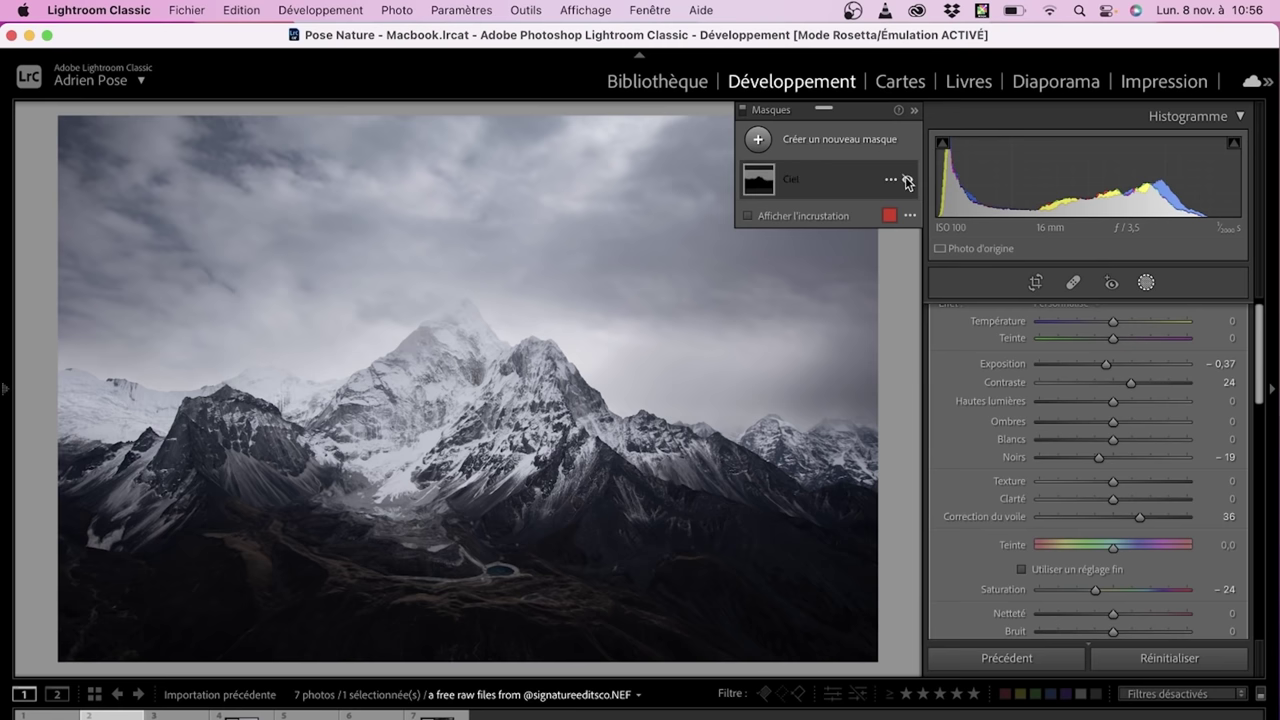
left_click(907, 182)
left_click(907, 182)
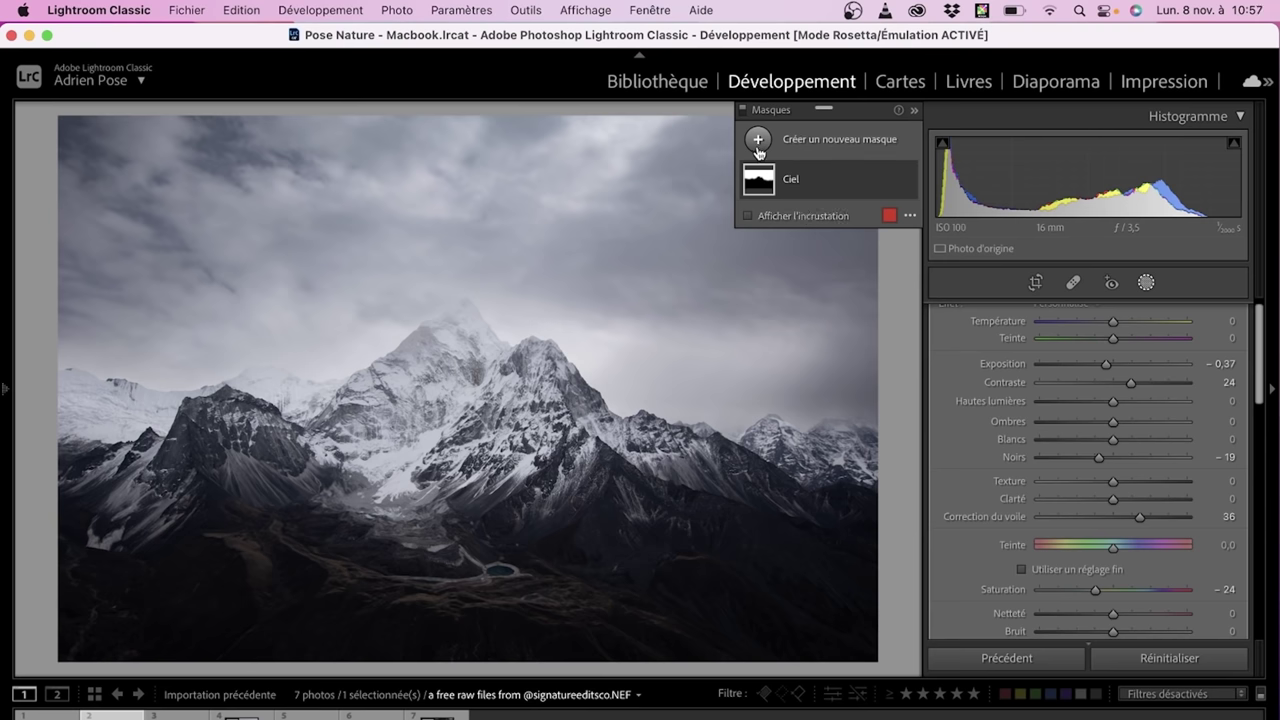
left_click(758, 145)
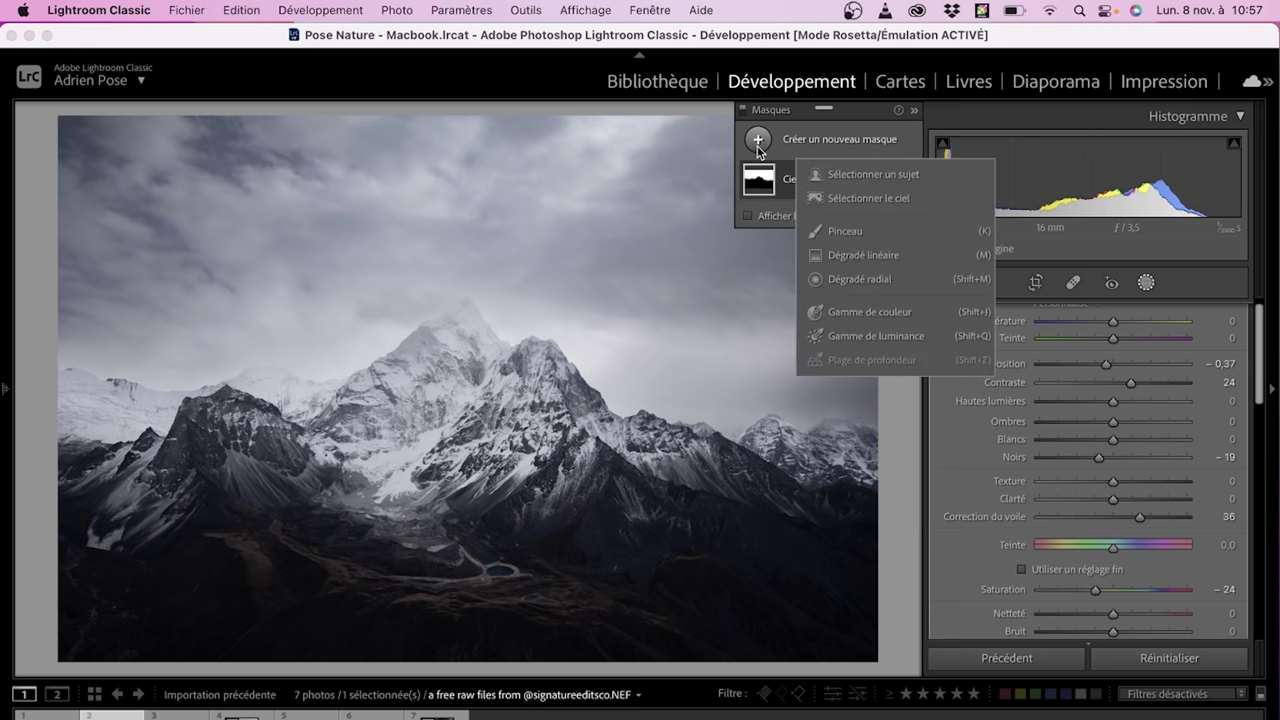
Add an inverted sky mask covering the mountains, name it 'Montagnes', and hide its overlay
left_click(846, 200)
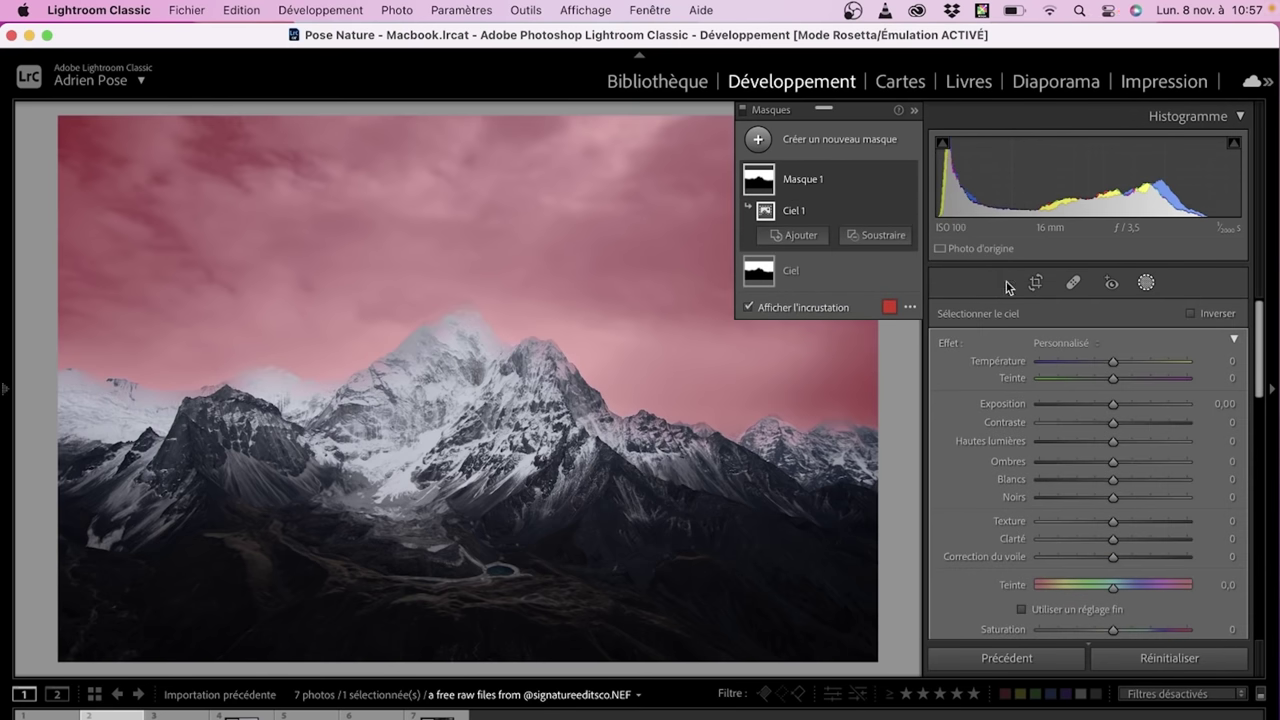
left_click(1203, 314)
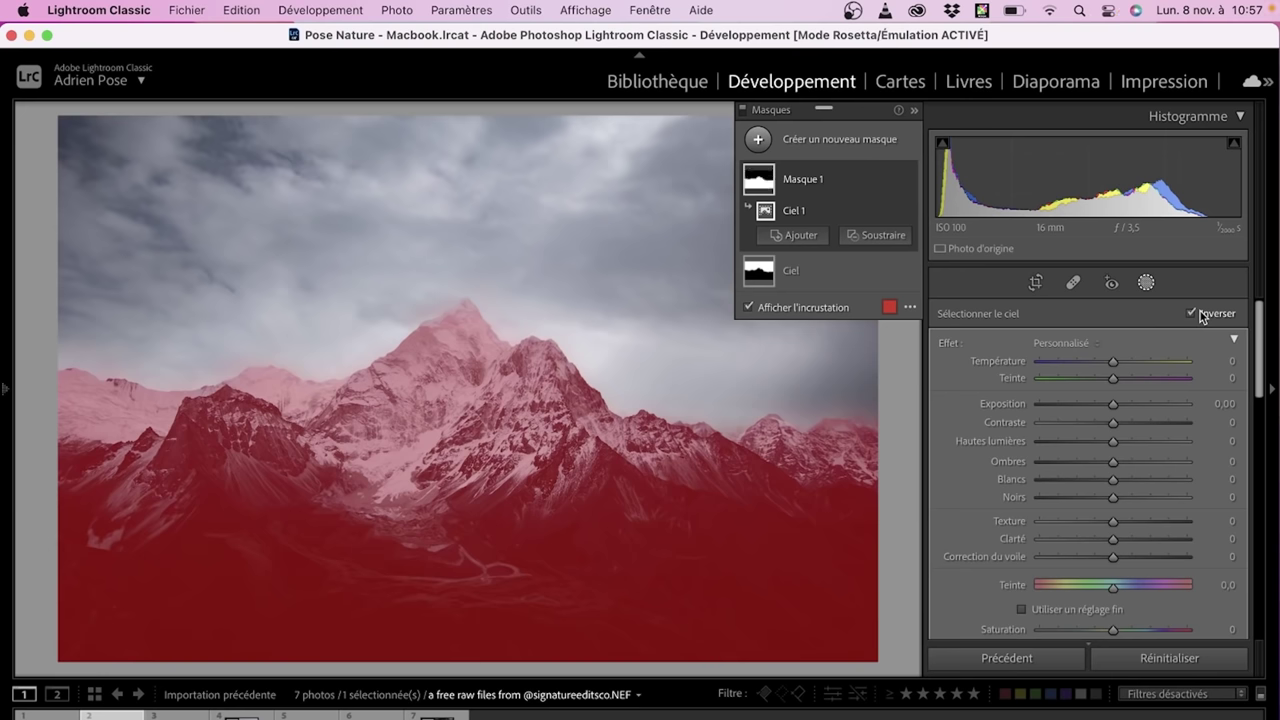
double_click(812, 180)
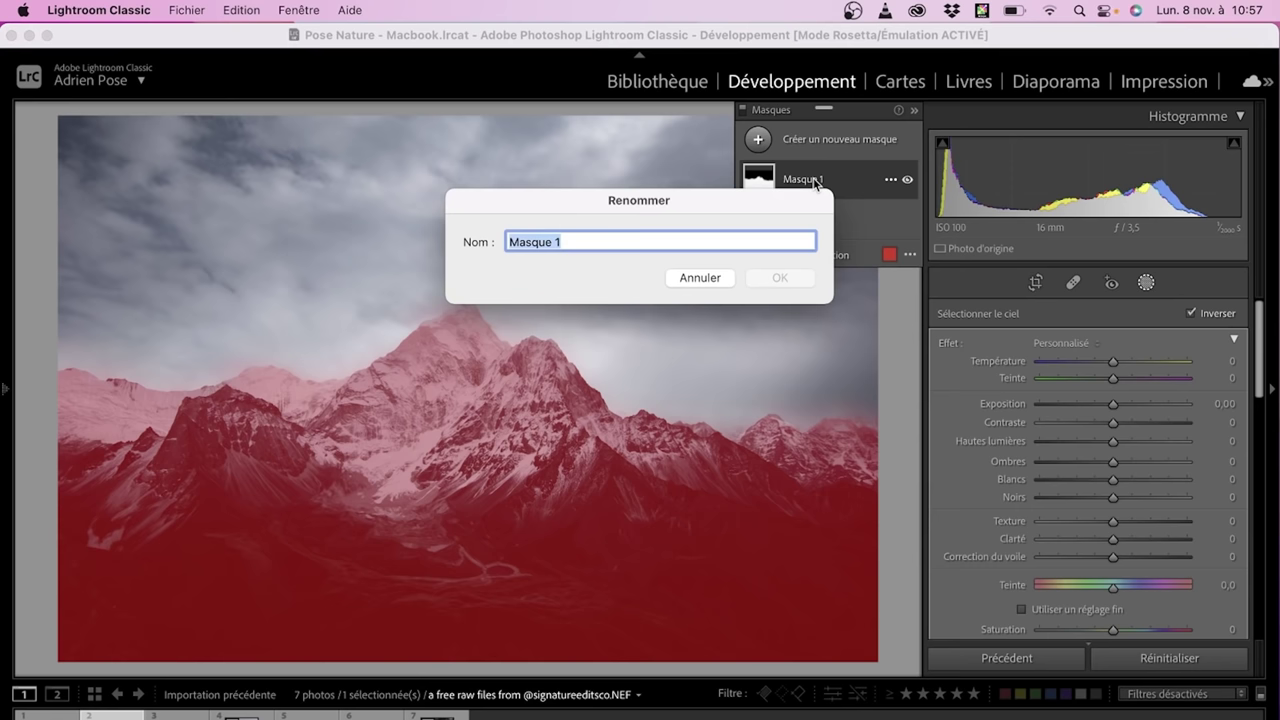
type("Montagnes")
left_click(778, 279)
left_click(801, 257)
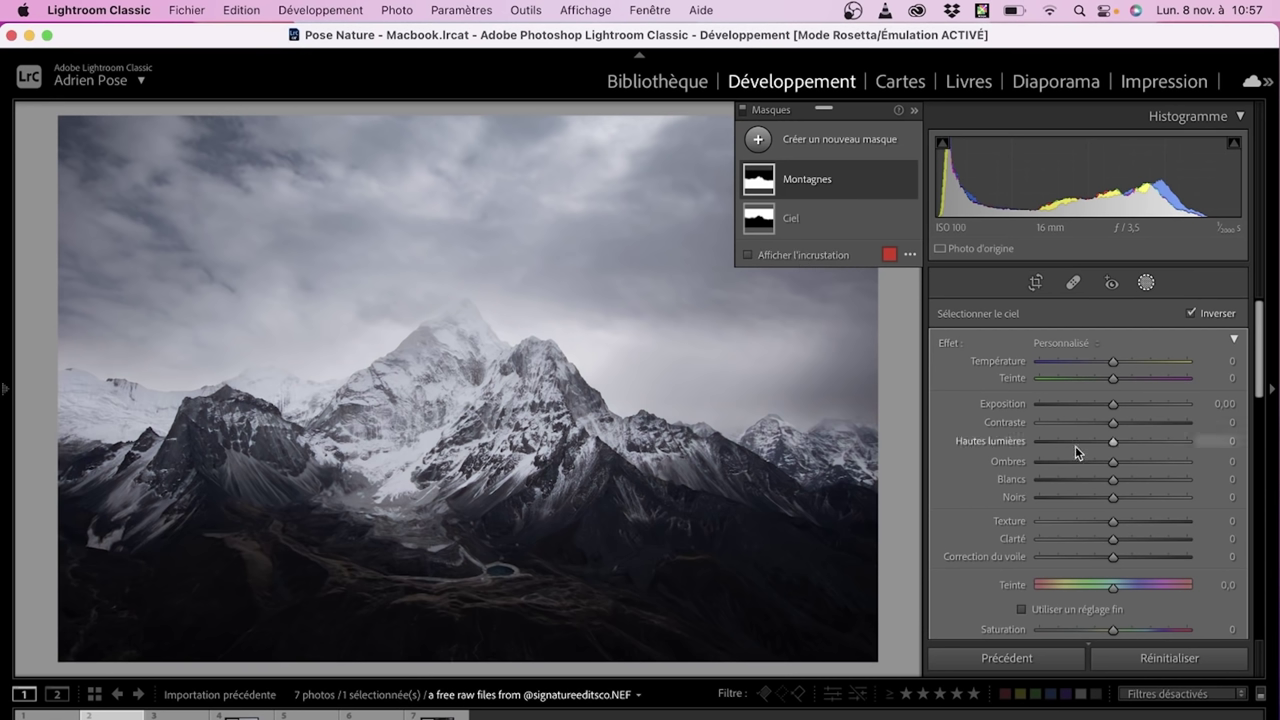
Set the Montagnes mask to Shadows 38, Exposure 0,13, Blacks −7 and Temperature 6
left_click_drag(1113, 462, 1140, 460)
left_click(1112, 408)
left_click_drag(1113, 417, 1116, 414)
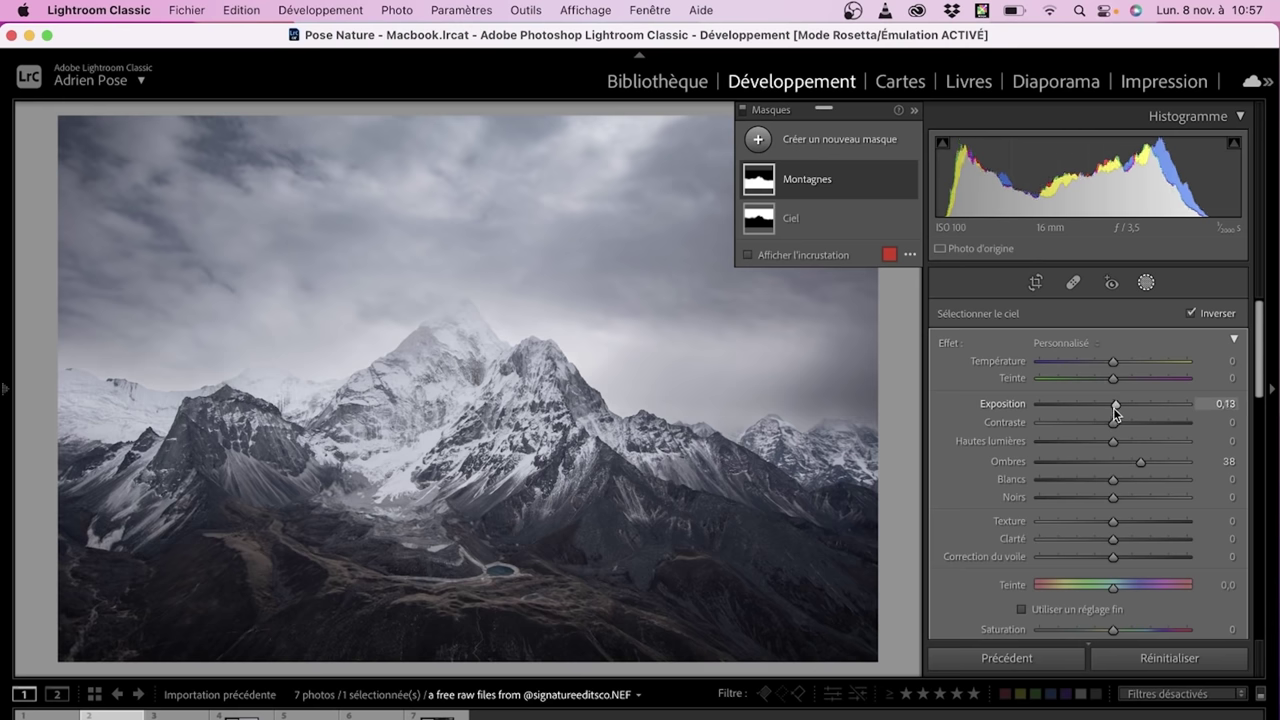
left_click_drag(1112, 497, 1108, 500)
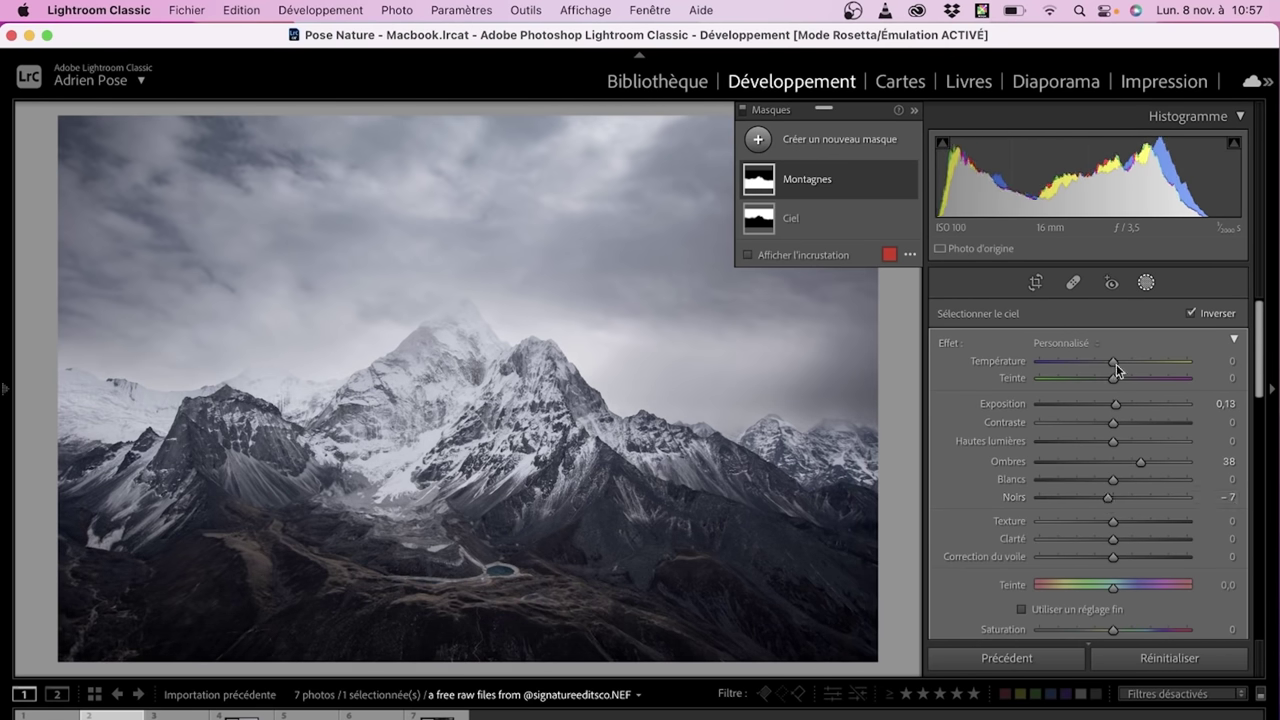
left_click_drag(1116, 360, 1120, 366)
Compare before/after and with the Montagnes mask toggled, then exit masking
key("y")
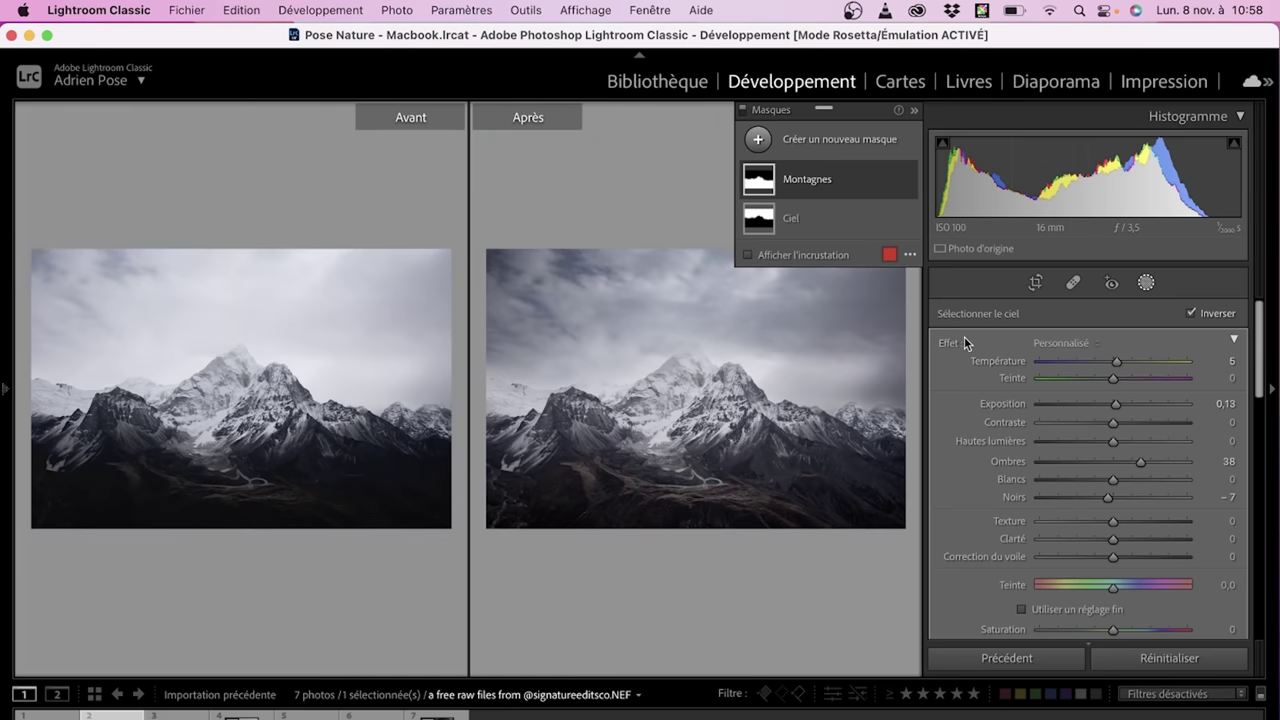
key("y")
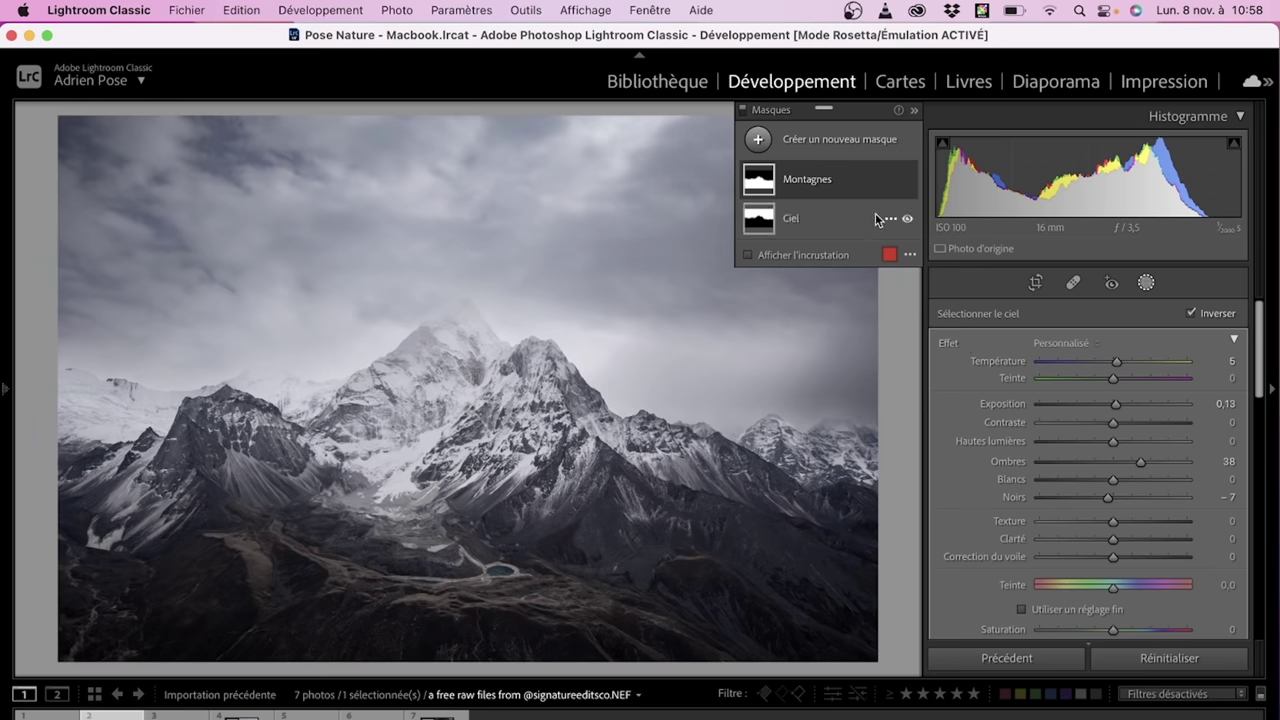
left_click(907, 181)
left_click(909, 186)
left_click(909, 186)
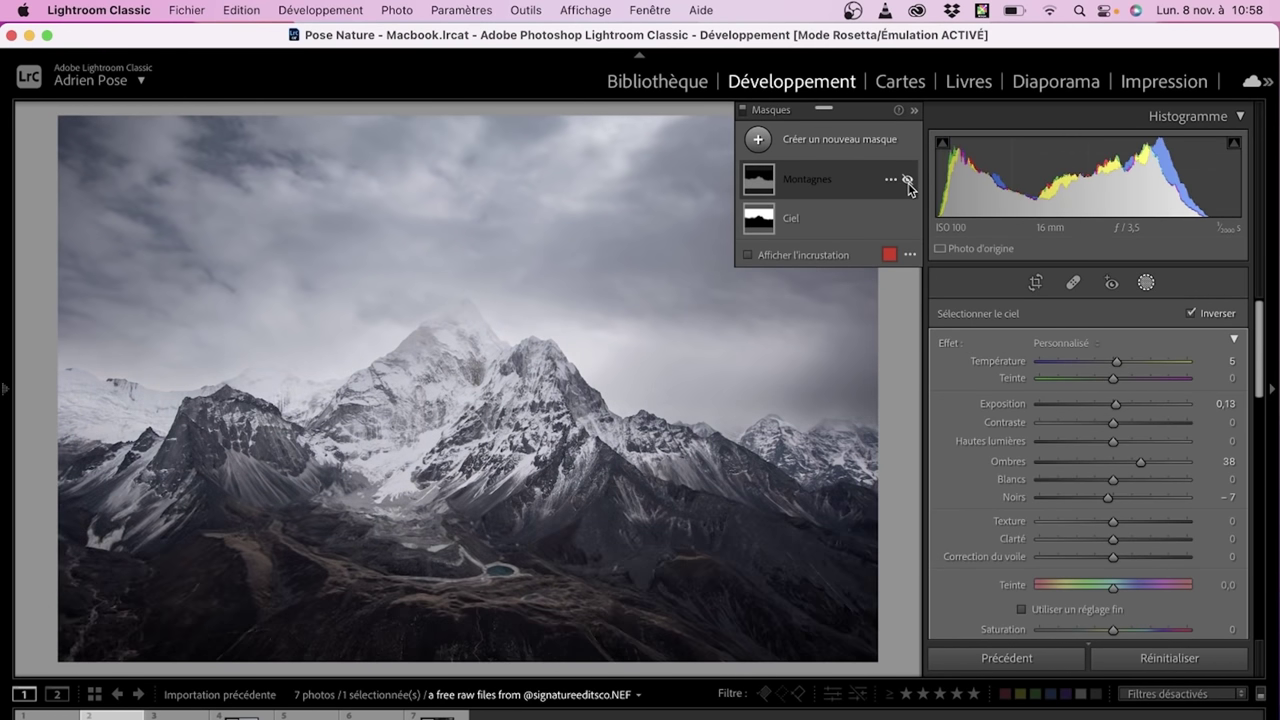
left_click(908, 184)
left_click(908, 184)
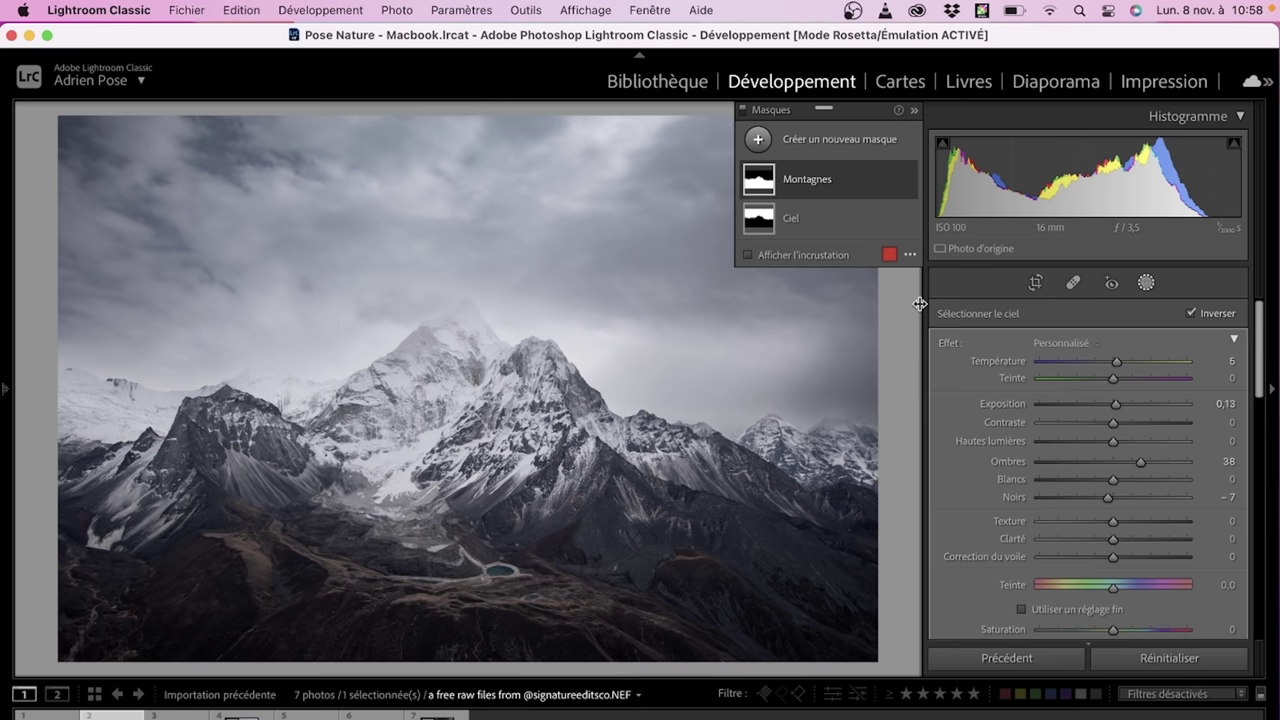
left_click(1150, 284)
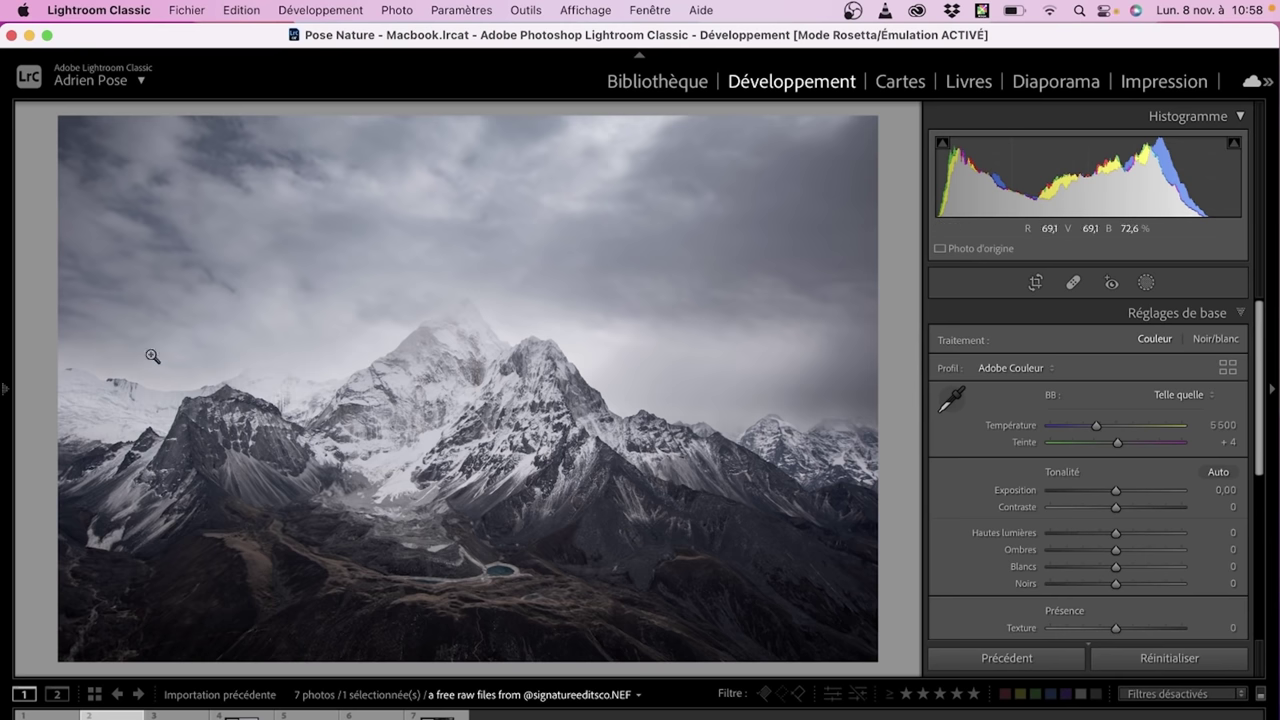
Apply the Jade Magnétite colour preset from the develop presets list
left_click(6, 390)
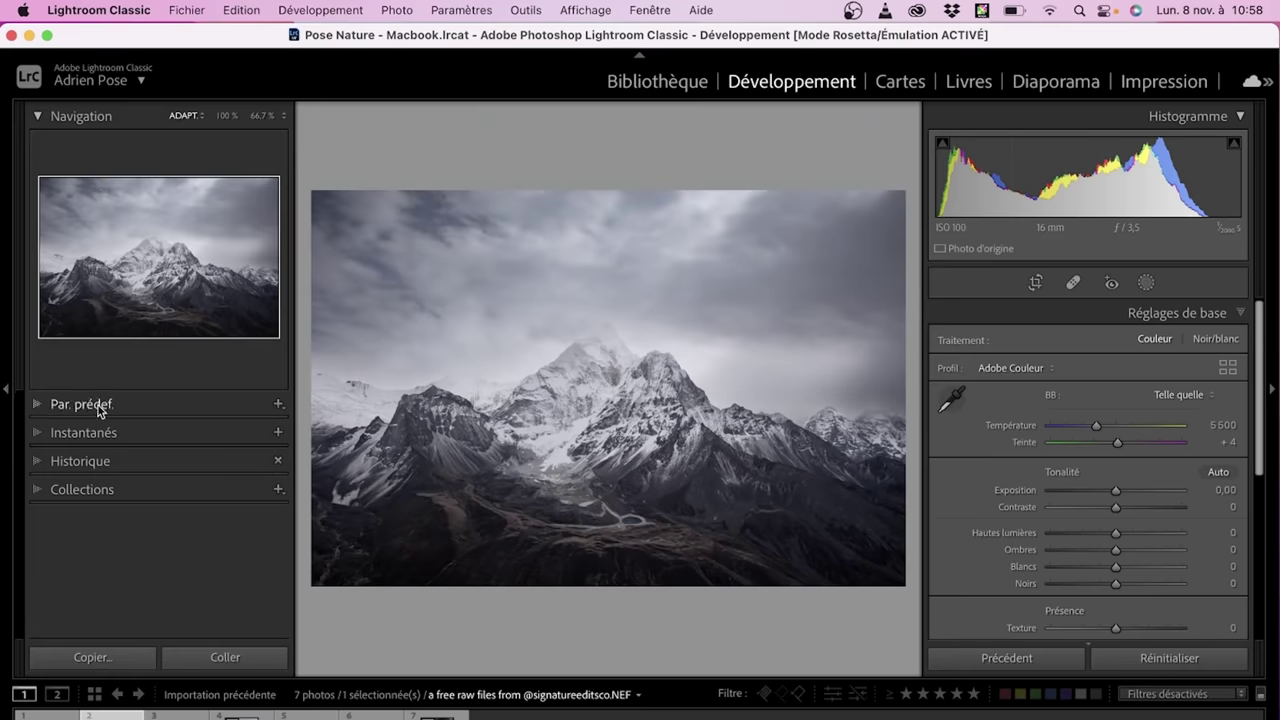
left_click(42, 410)
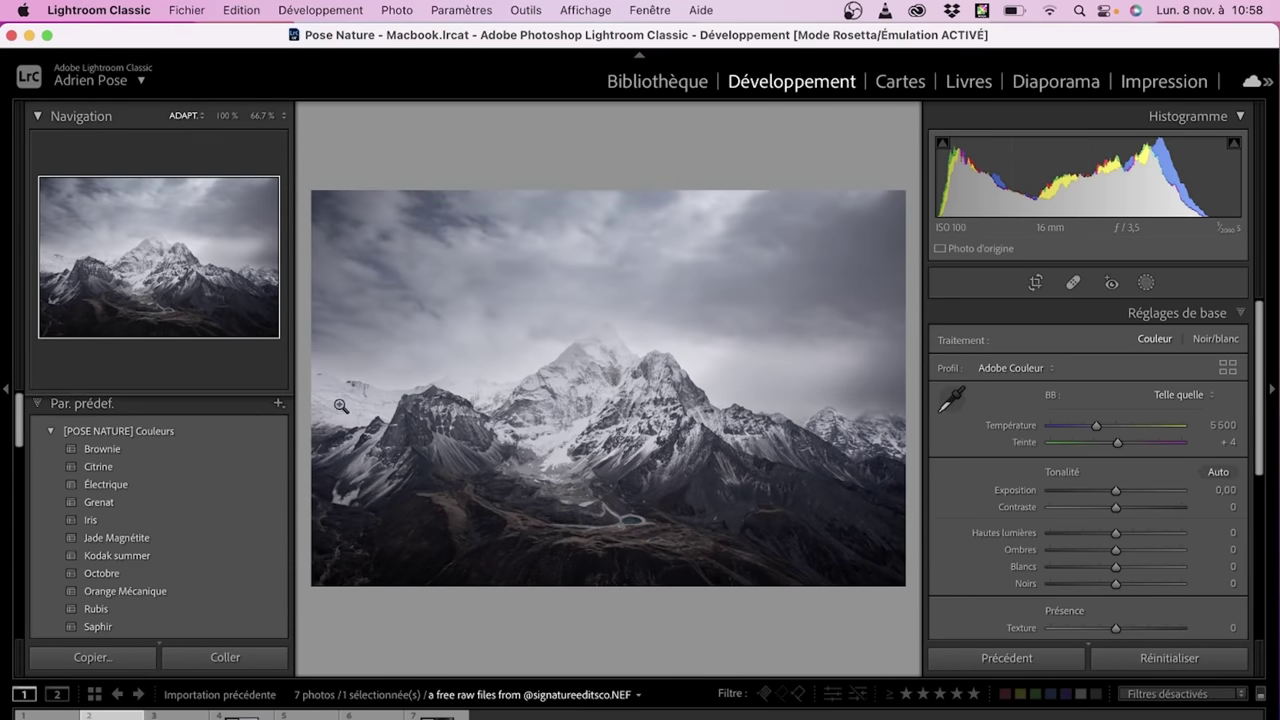
left_click(228, 541)
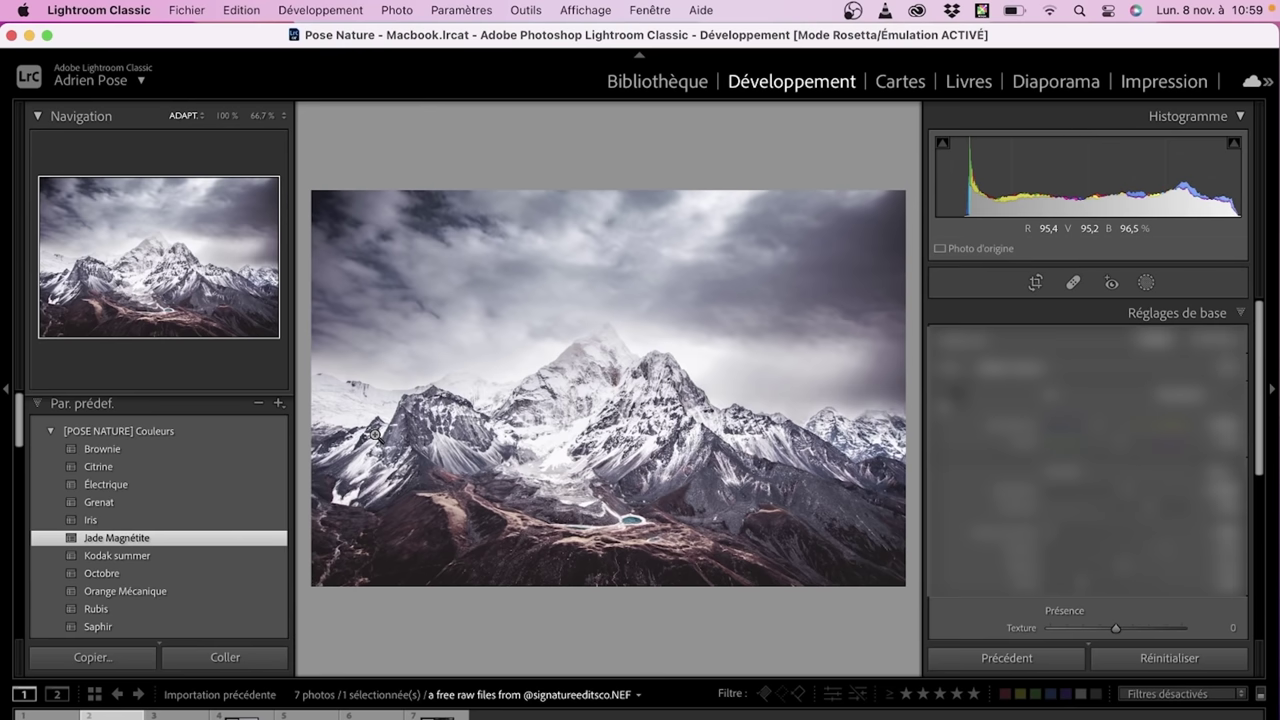
Hide the side panel and raise the photo's overall exposure to +0.80
left_click(7, 389)
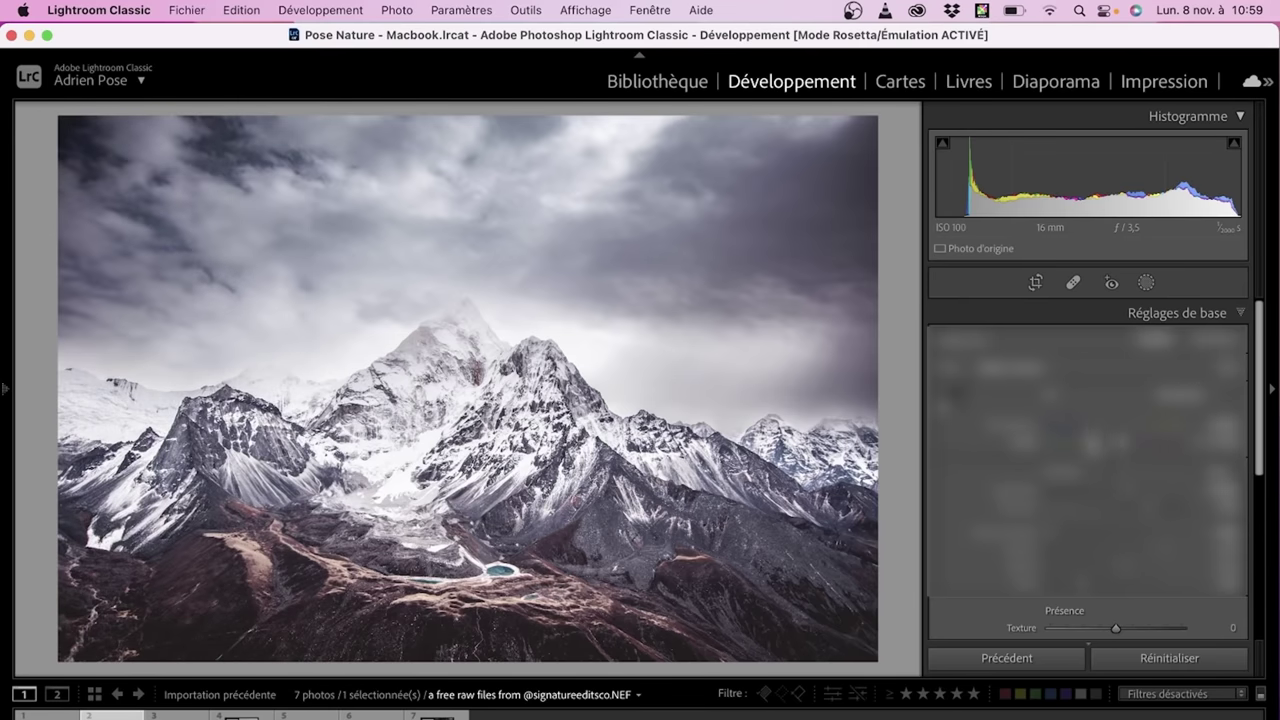
left_click_drag(1105, 495, 1117, 495)
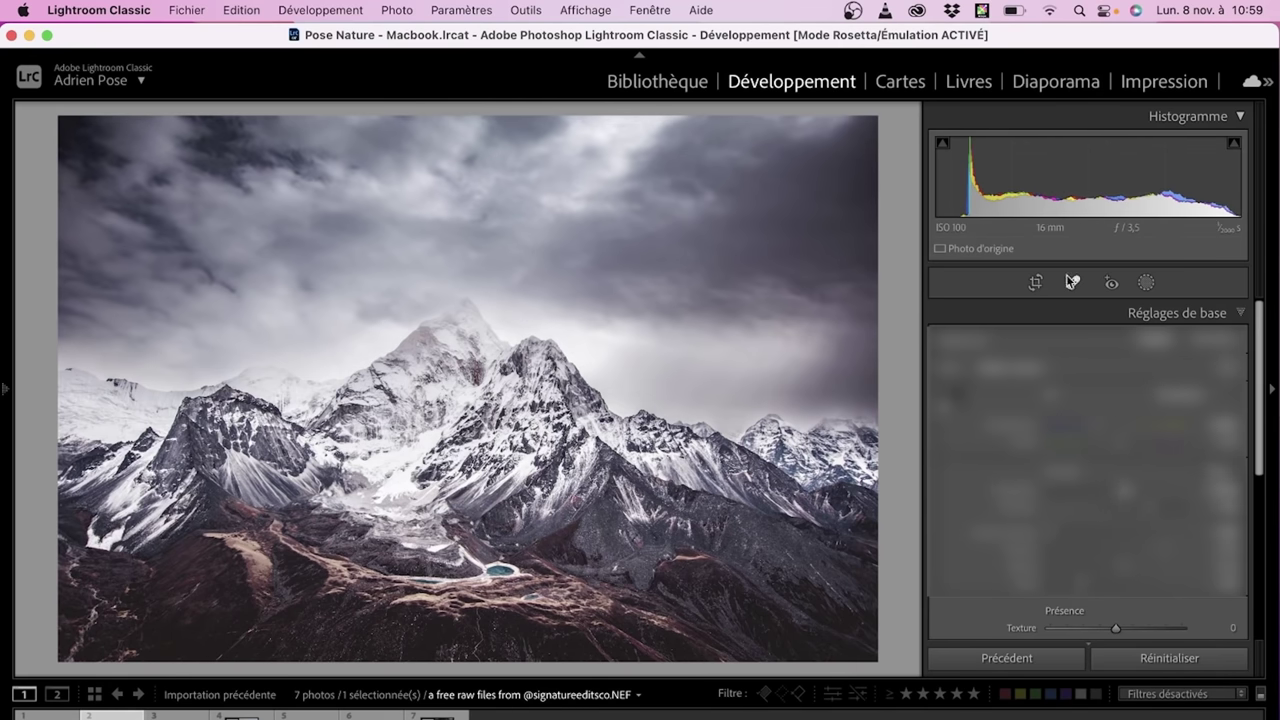
left_click(1146, 285)
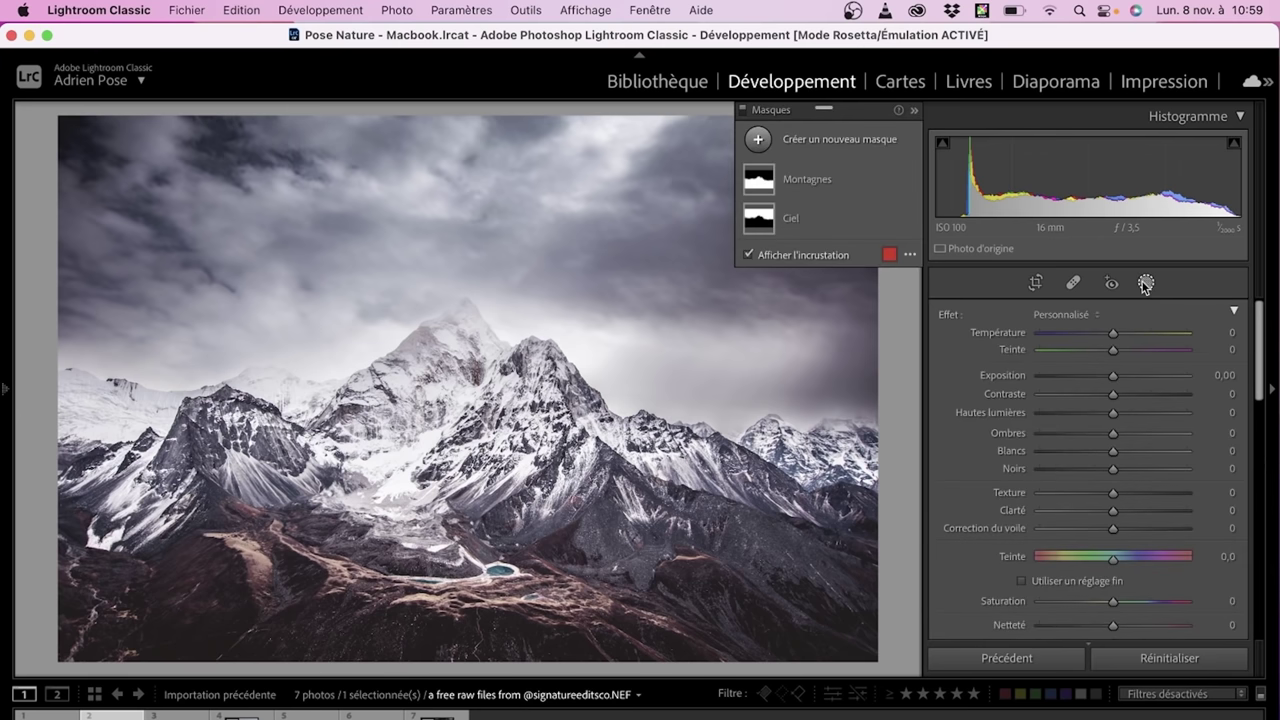
On the Ciel mask, ease Blacks to -14 and drop Saturation to -32
left_click(847, 217)
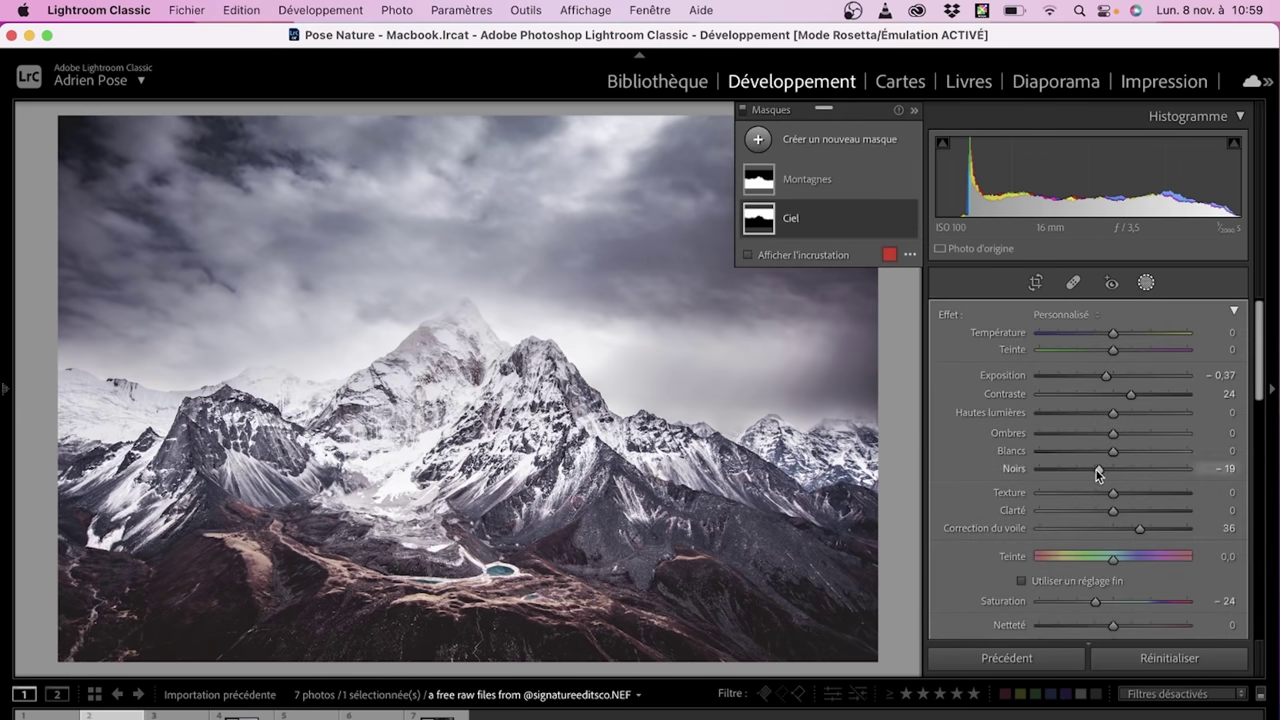
left_click_drag(1098, 469, 1103, 469)
left_click_drag(1089, 603, 1084, 603)
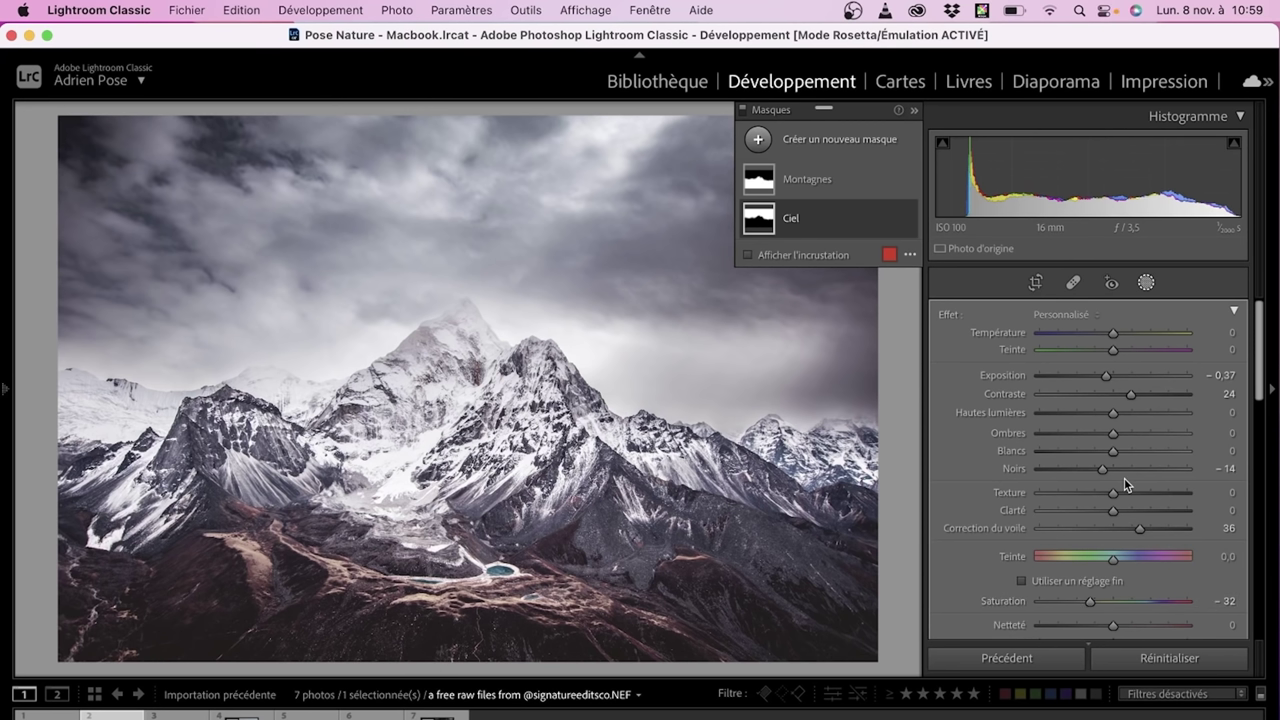
Hide the panels and show the Avant/Après side-by-side comparison view
key("Tab")
key("y")
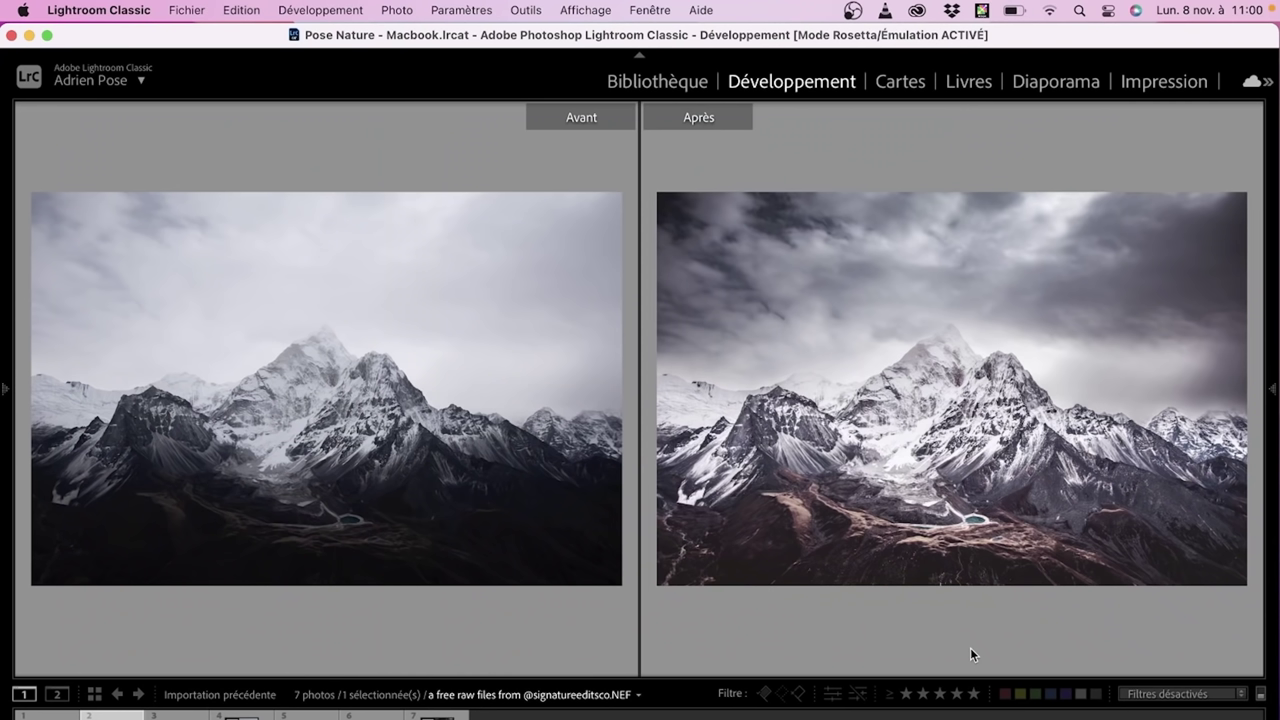